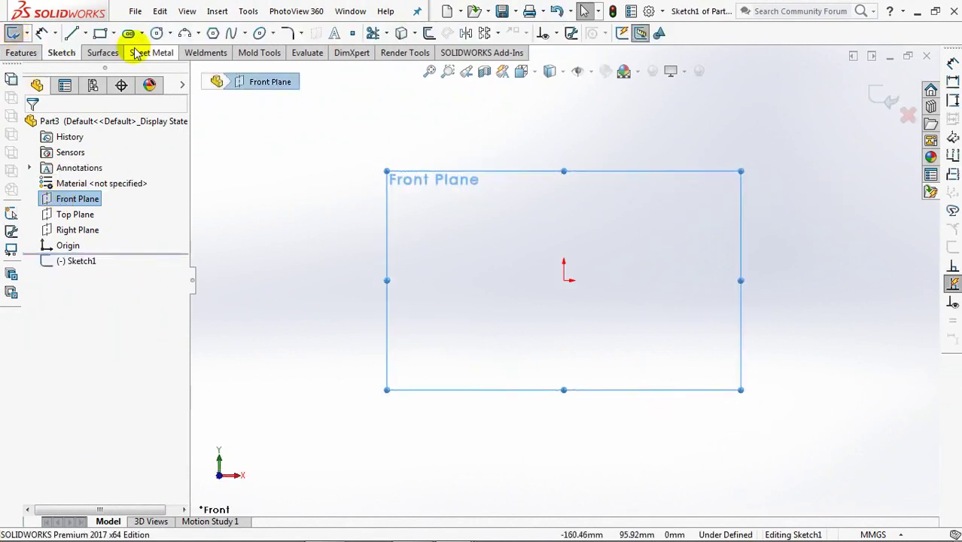
Sketch a construction corner rectangle about 40 mm wide on the Front Plane, extending up and right from the origin.
left_click(113, 33)
left_click(208, 47)
left_click(564, 280)
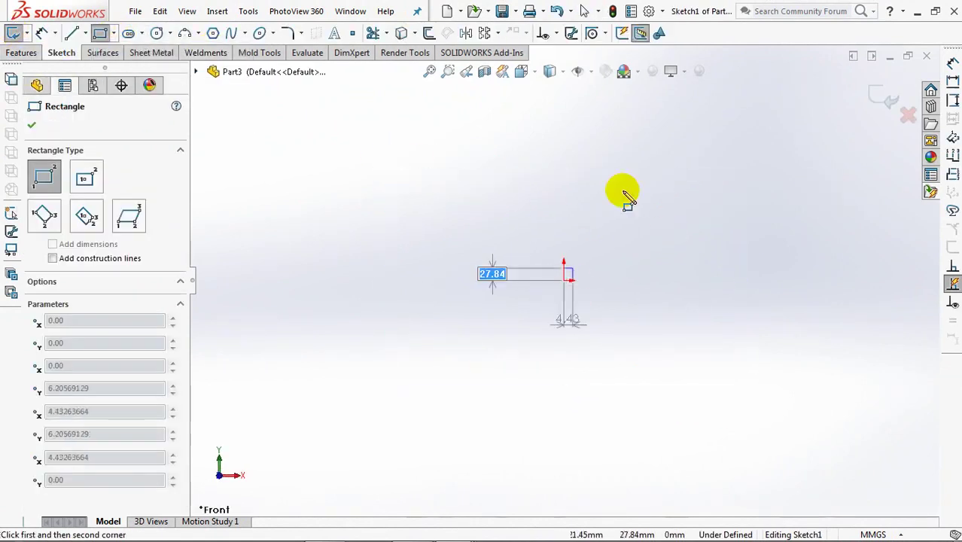
left_click(644, 99)
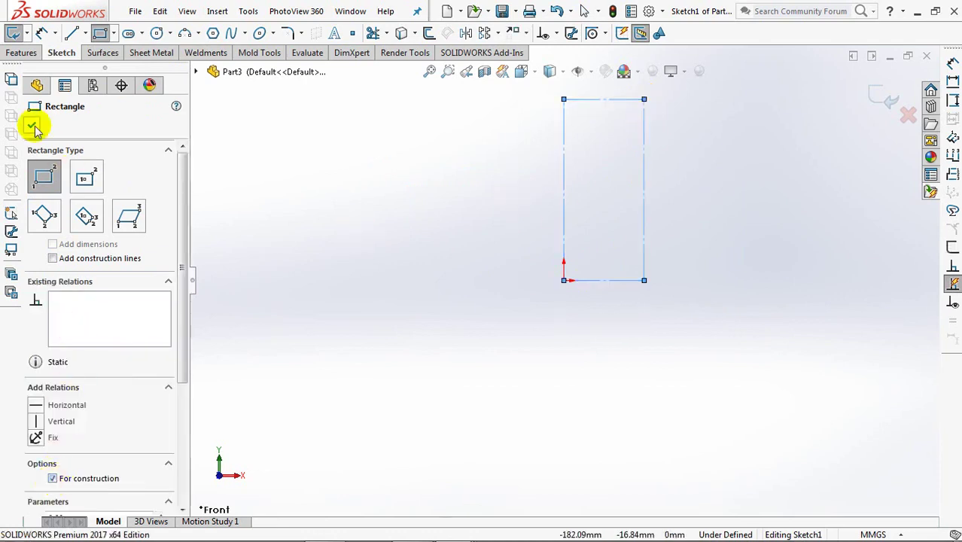
Dimension the construction rectangle to 215 mm wide and 300 mm high.
left_click(41, 32)
left_click(636, 281)
left_click(611, 311)
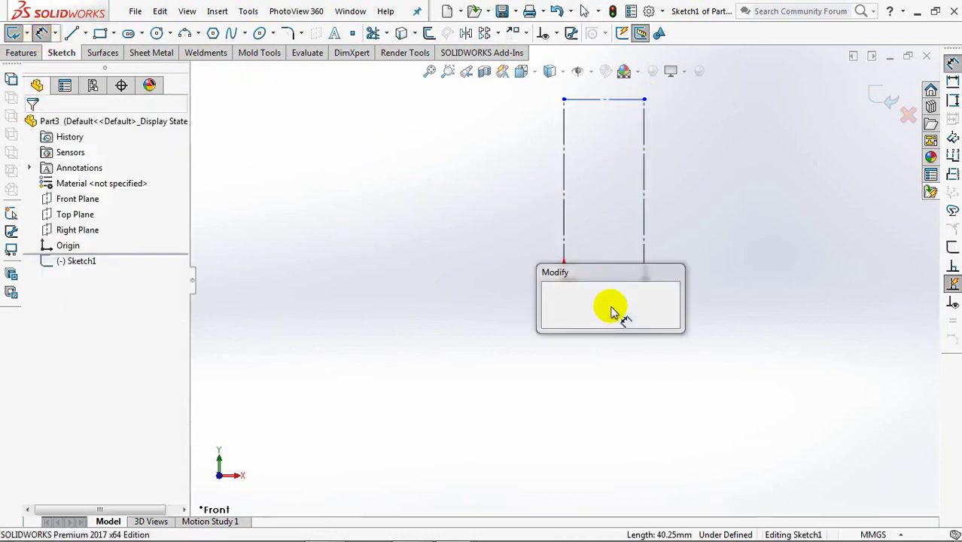
type("215")
left_click(549, 300)
left_click(566, 245)
left_click(548, 200)
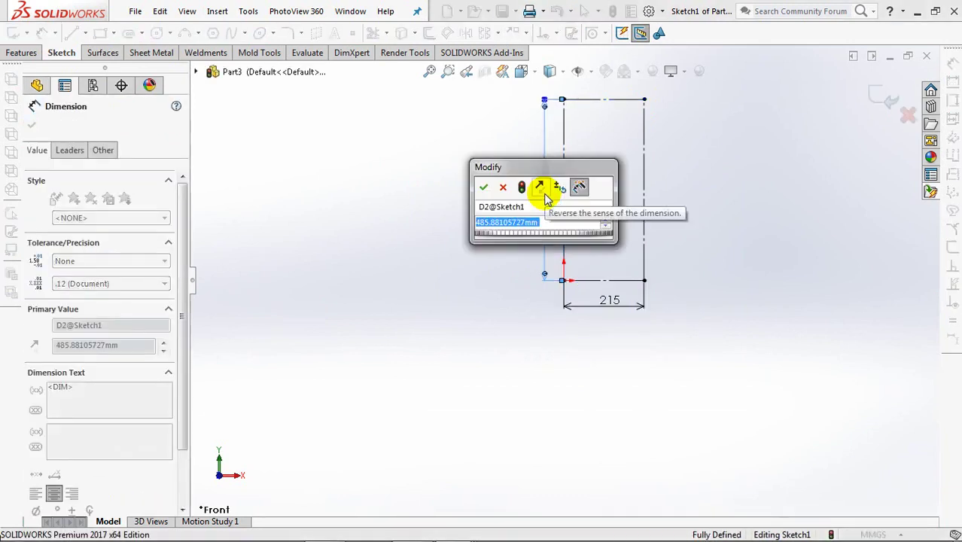
type("300")
left_click(483, 187)
key("f")
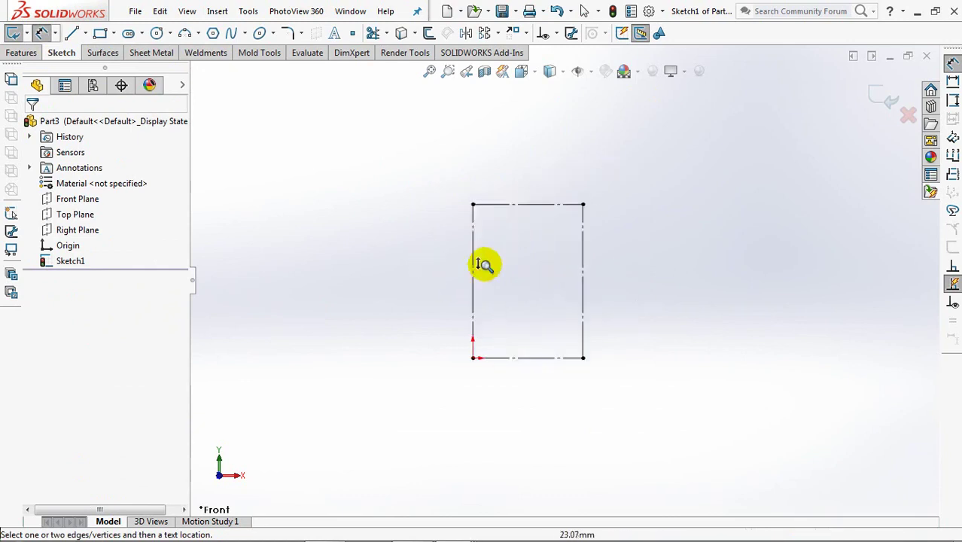
Draw a seven-point spline from the rectangle's base near the origin, touching its left, top and right sides and returning to the base.
left_click(233, 36)
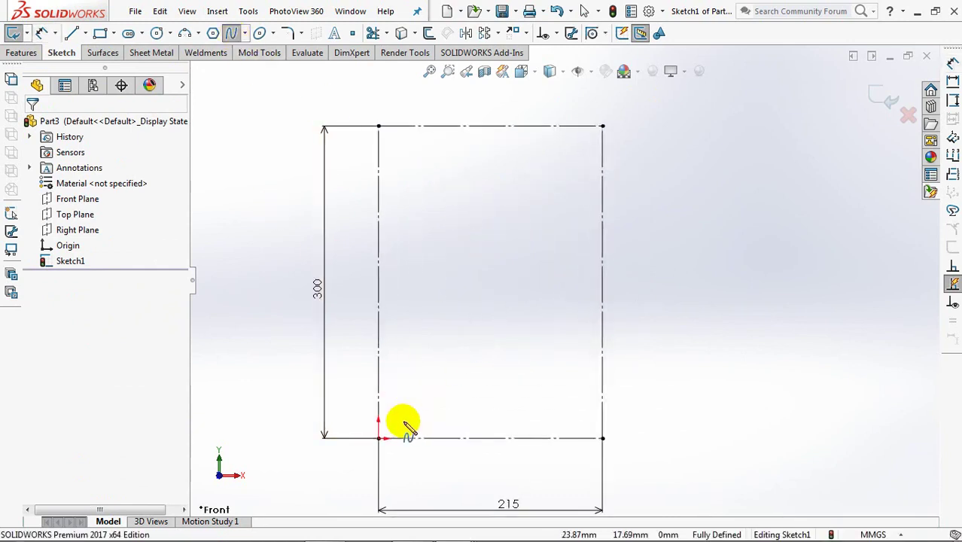
left_click(399, 438)
left_click(377, 378)
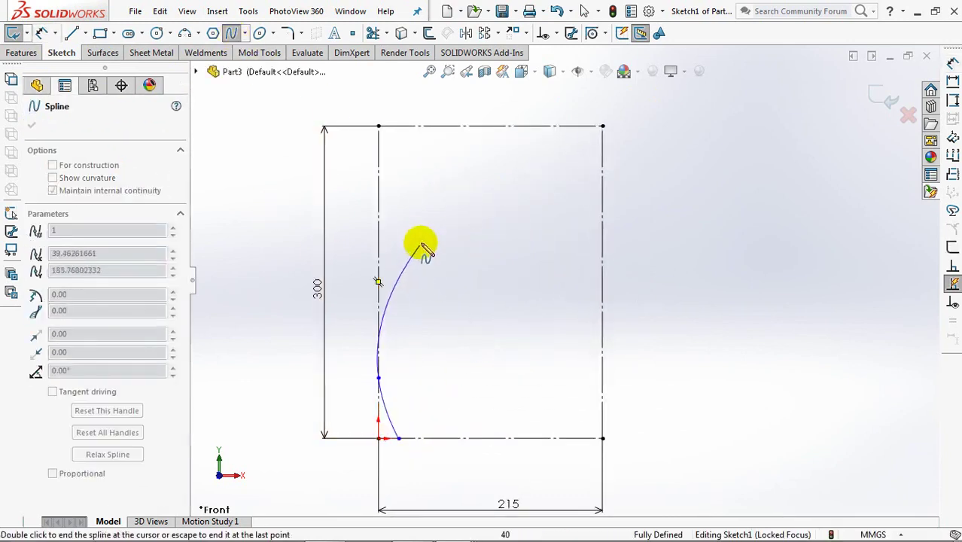
left_click(416, 251)
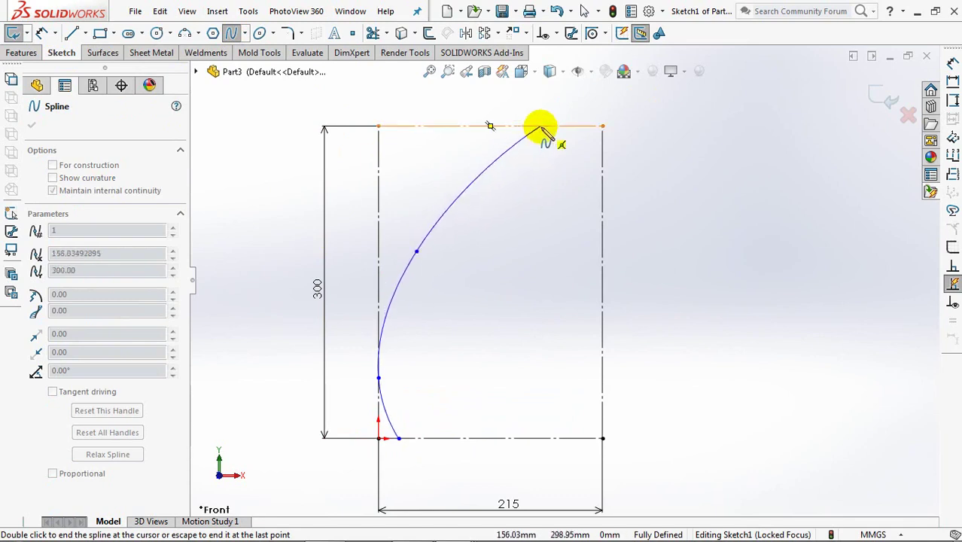
left_click(541, 125)
left_click(602, 213)
left_click(538, 365)
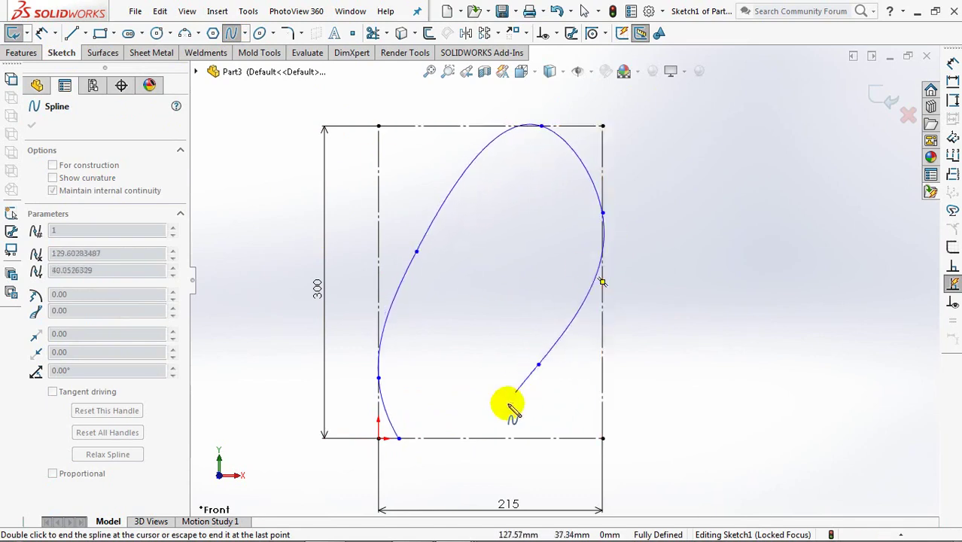
left_click(479, 438)
right_click(475, 436)
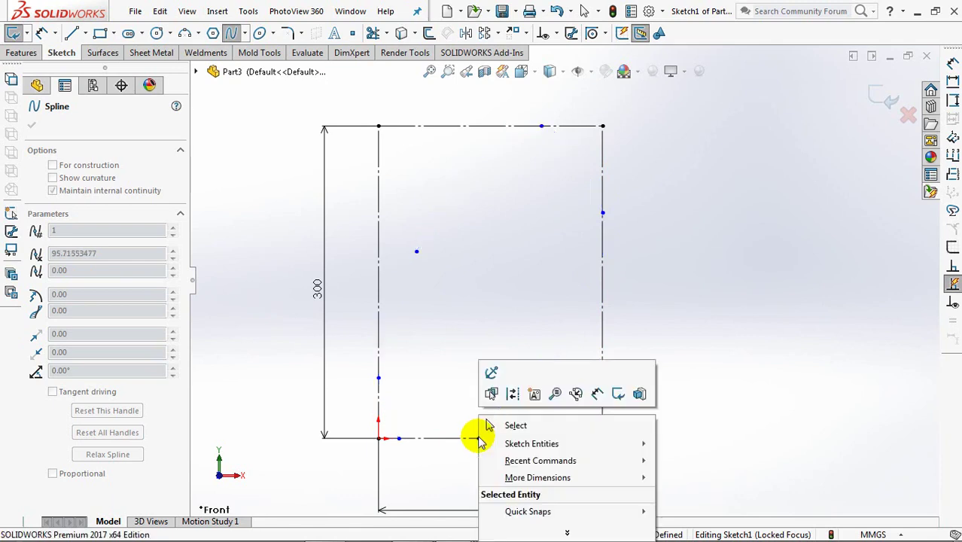
left_click(514, 424)
Close the spline profile with a straight line between its two endpoints on the base.
left_click(71, 34)
left_click(398, 438)
left_click(479, 438)
right_click(480, 439)
left_click(518, 406)
Dimension the two spline points on the profile's left side to heights of 67 mm and 203 mm above the base.
left_click(41, 33)
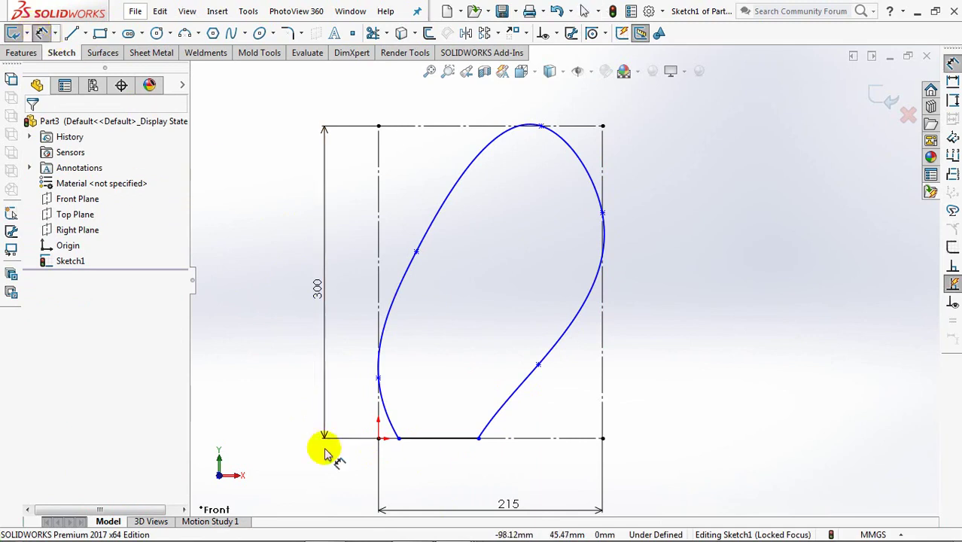
left_click(405, 438)
left_click(378, 378)
left_click(354, 412)
type("67")
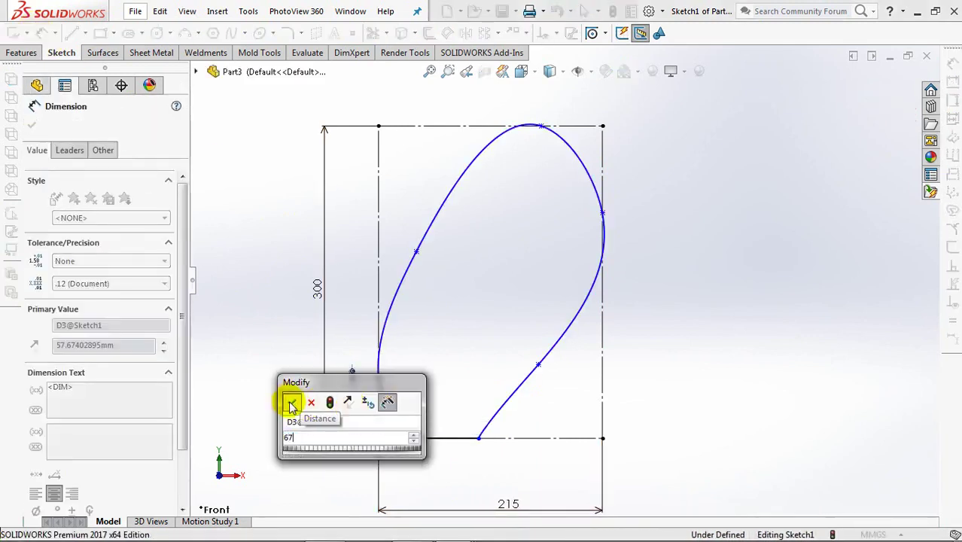
left_click(290, 405)
left_click(414, 252)
left_click(345, 343)
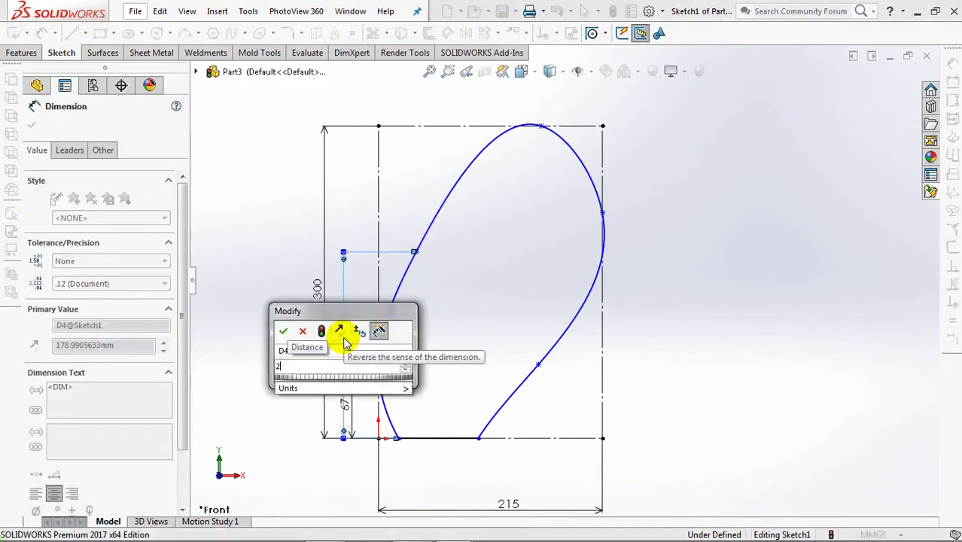
type("203")
left_click(284, 332)
Dimension the base line's two endpoints to 10 mm and 98 mm from the rectangle's left side.
left_click(379, 401)
left_click(398, 438)
left_click(388, 465)
type("10")
left_click(327, 458)
left_click(479, 438)
left_click(420, 470)
type("98")
left_click(365, 473)
Position the lower right spline point 149 mm from the rectangle's left side and 57 mm above the base.
left_click(537, 366)
left_click(378, 391)
left_click(461, 493)
type("149")
left_click(402, 433)
left_click(534, 365)
left_click(567, 438)
left_click(639, 407)
type("57")
left_click(578, 396)
Dimension the spline point on the right side 198 mm above the base and the top point 55 mm from the right side.
left_click(603, 213)
left_click(674, 342)
type("198")
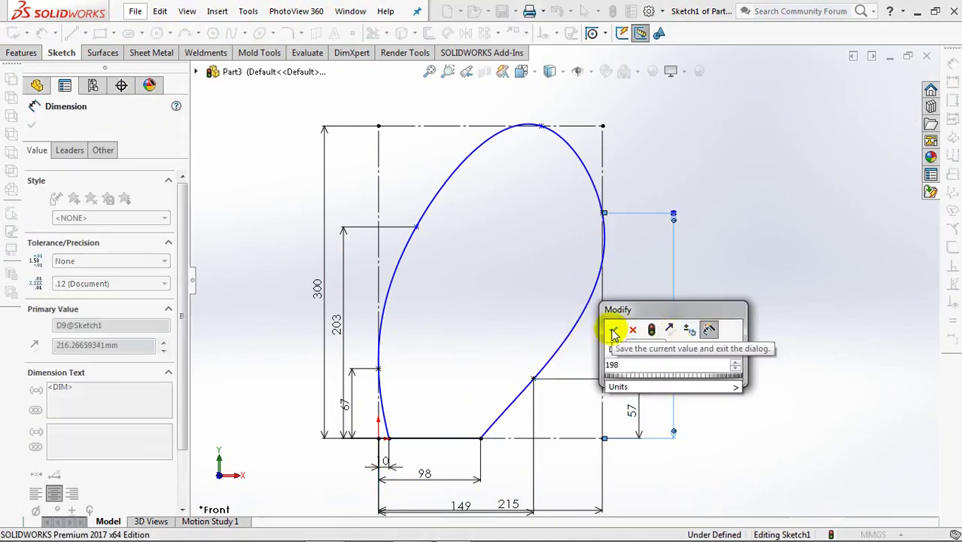
left_click(613, 330)
left_click(545, 127)
left_click(603, 148)
left_click(579, 105)
type("55")
left_click(518, 93)
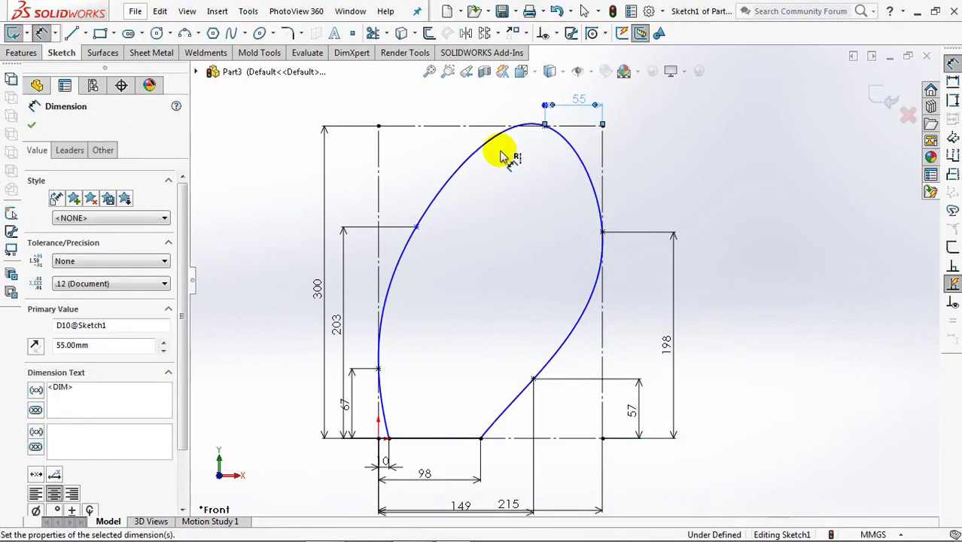
Dimension the upper left spline point 36 mm from the rectangle's left side.
left_click(416, 226)
left_click(378, 197)
left_click(404, 186)
type("36")
left_click(338, 190)
key("Escape")
Adjust the spline's tangency handles so it runs horizontal at the top point and vertical at the right point.
left_click(569, 151)
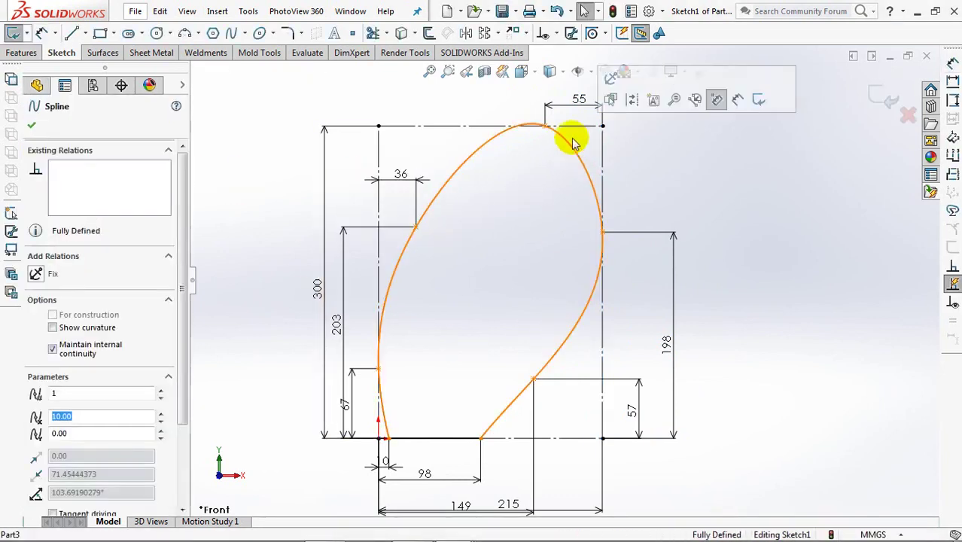
left_click(514, 123)
left_click_drag(514, 123, 503, 126)
left_click(606, 287)
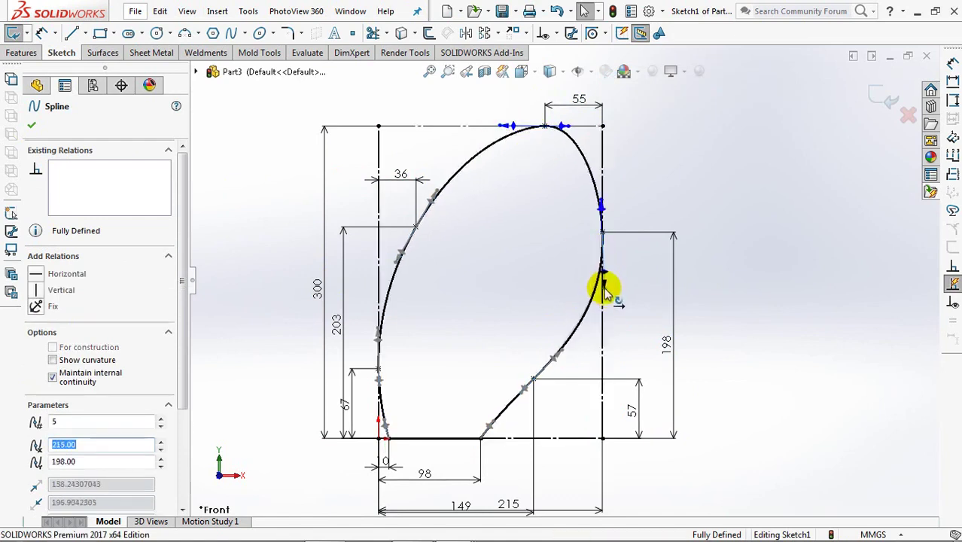
left_click(569, 126)
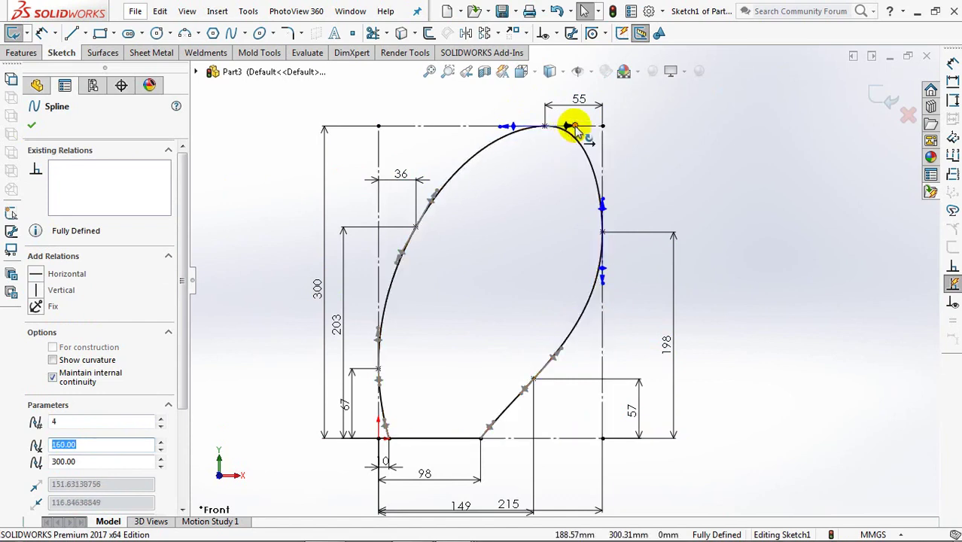
Rearrange the 300, 203, 149, 10 and 215 mm dimensions so their texts no longer overlap.
left_click_drag(321, 291, 304, 287)
left_click_drag(337, 325, 325, 324)
middle_click_drag(490, 442, 492, 449, "shift")
left_click_drag(467, 497, 464, 484)
left_click_drag(390, 453, 409, 449)
left_click_drag(509, 493, 501, 501)
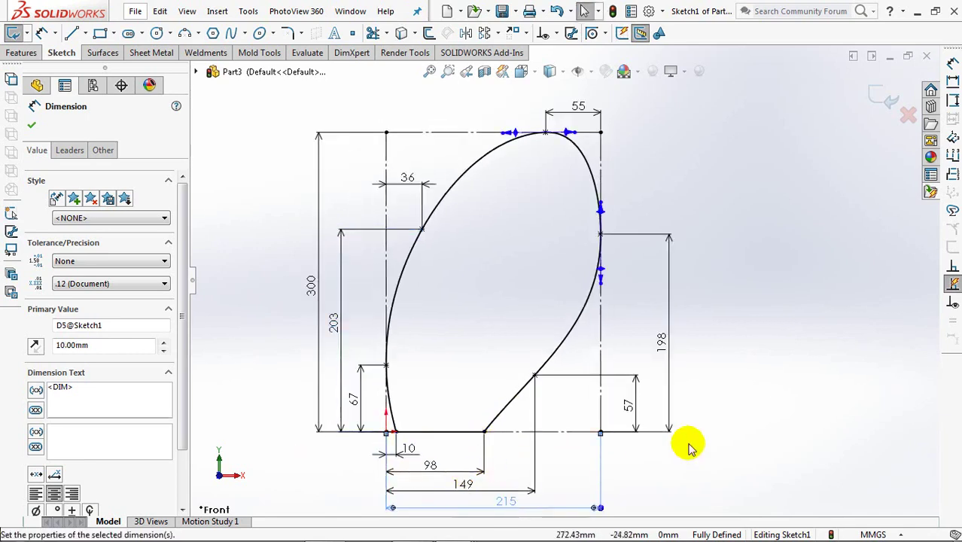
left_click(786, 372)
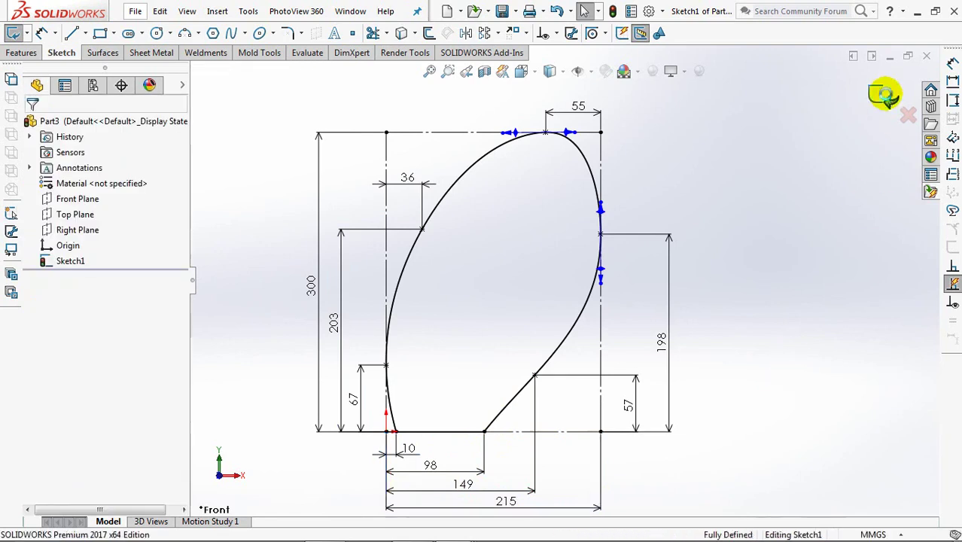
Extrude the closed spline profile 144 mm with the Mid Plane end condition.
key("e")
left_click(113, 210)
left_click(104, 269)
type("144")
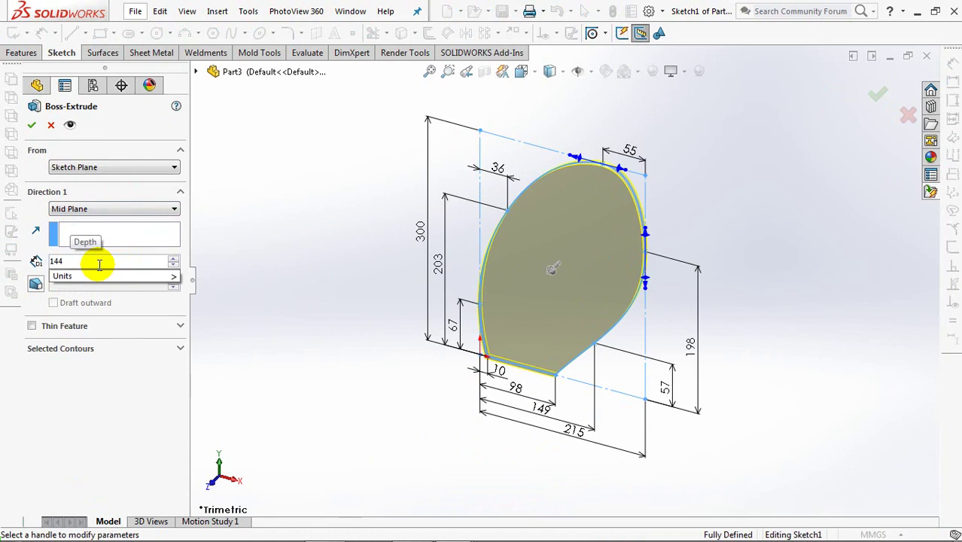
key("Return")
left_click(32, 126)
Apply a 5° neutral-plane draft to the body's front and back faces, using the Right Plane as the neutral plane.
mouse_move(305, 262)
middle_mouse_down()
mouse_move(365, 300)
mouse_move(308, 256)
mouse_move(309, 267)
middle_mouse_up()
left_click(79, 230)
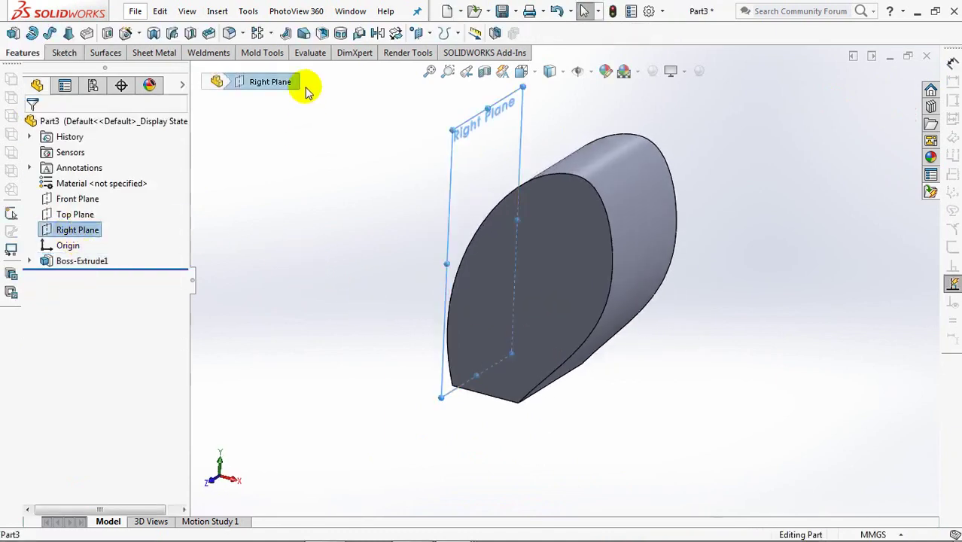
left_click(304, 34)
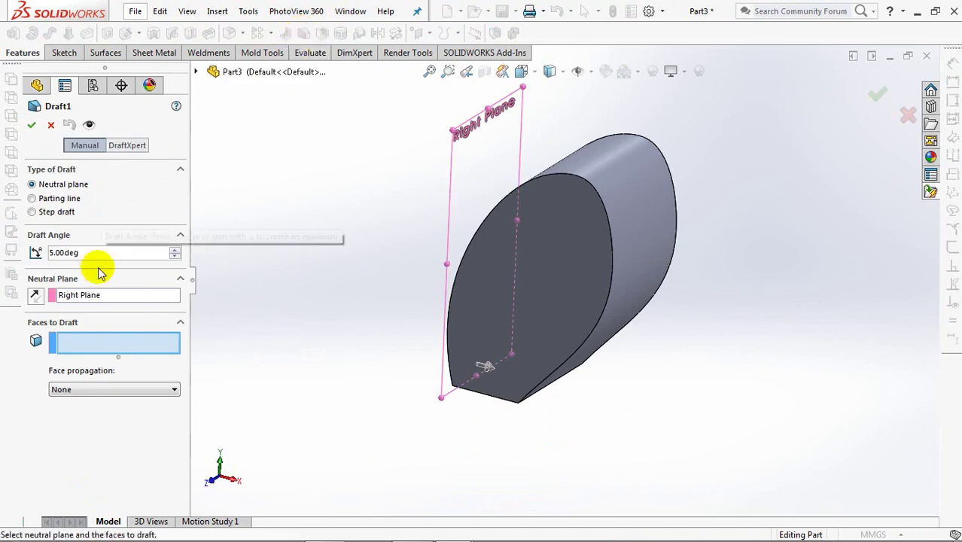
left_click(567, 276)
middle_click_drag(567, 276, 478, 310)
left_click(604, 276)
middle_click_drag(604, 276, 701, 240)
left_click(31, 127)
Start a new sketch on the Front Plane viewed normal to it, and show the extrusion's profile sketch as reference.
middle_click_drag(337, 223, 385, 266)
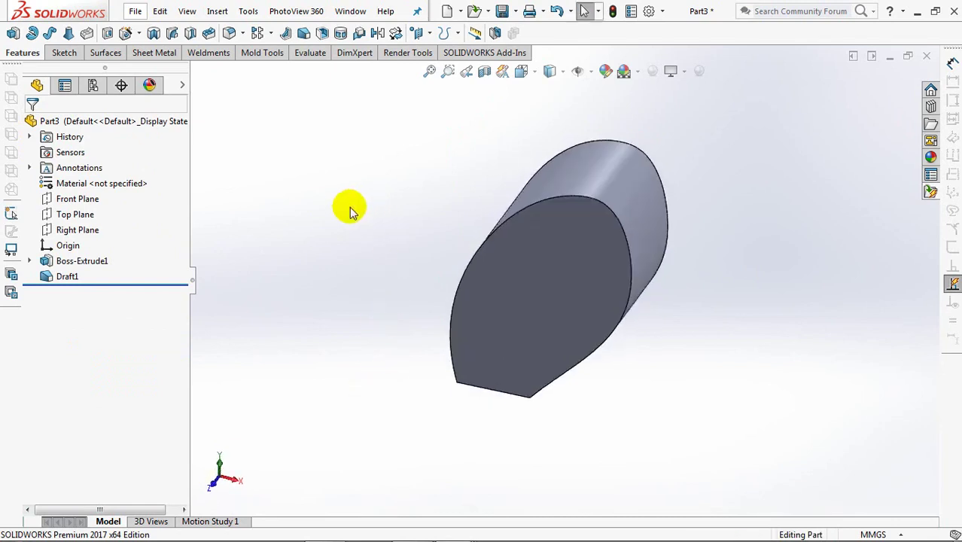
left_click(76, 198)
left_click(146, 183)
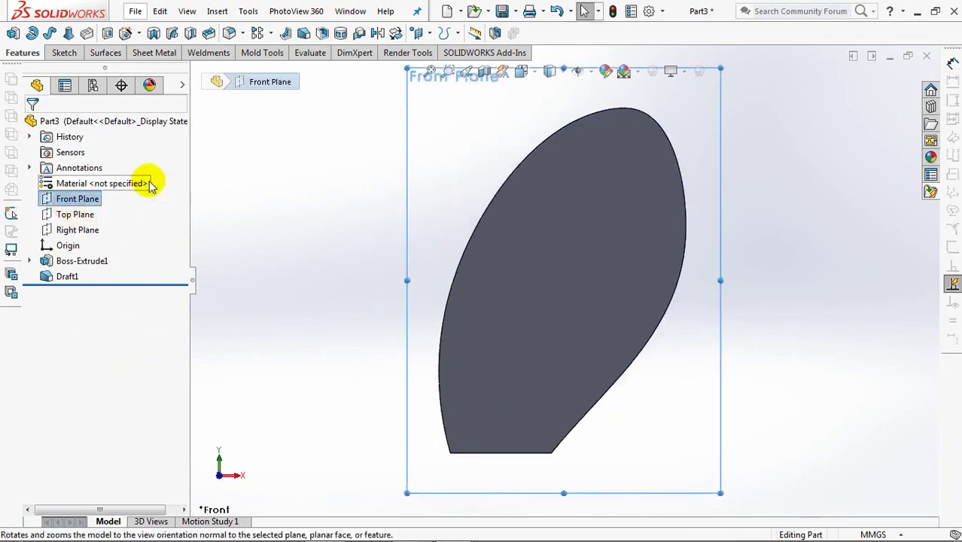
left_click(46, 203)
left_click(60, 185)
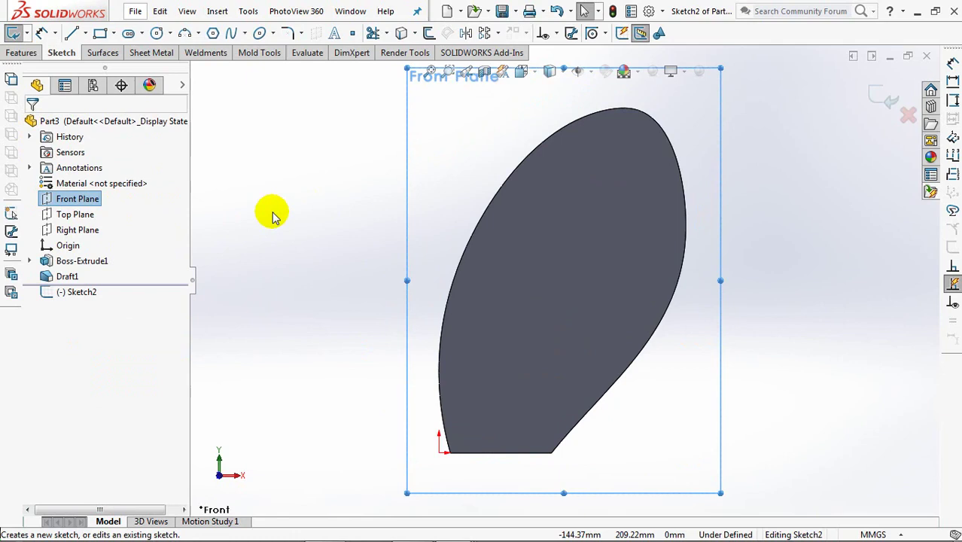
left_click(58, 278)
left_click(38, 253)
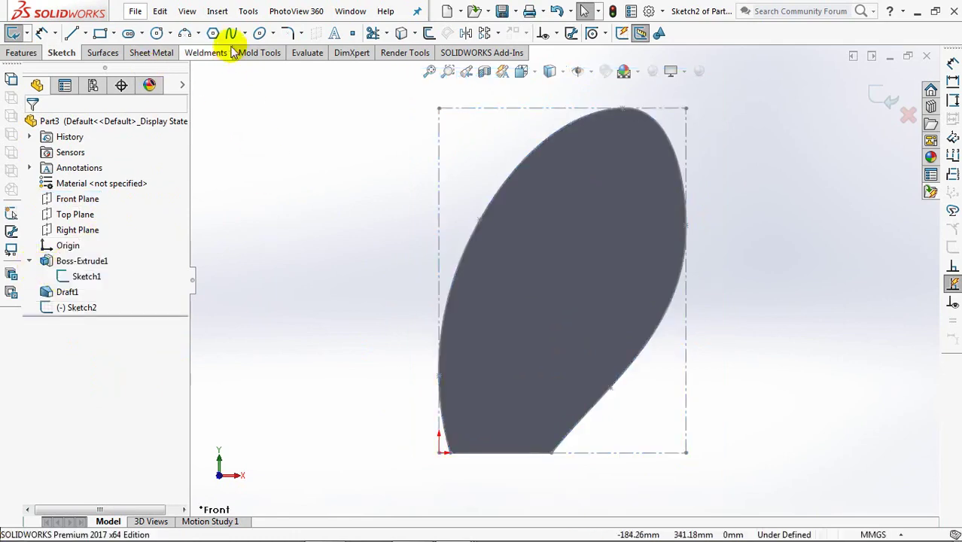
Draw a two-point spline from the rectangle's top edge to its right side, ending about 180 mm below the top corner.
left_click(570, 108)
right_click(686, 316)
left_click(699, 324)
Dimension the new spline's lower endpoint 165 mm below the rectangle's upper right corner.
left_click(42, 34)
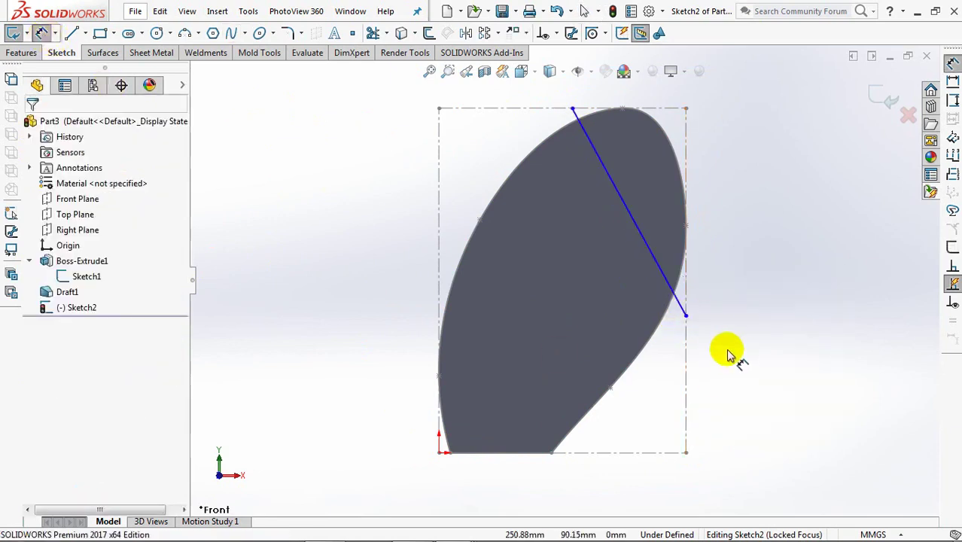
left_click(686, 316)
left_click(687, 110)
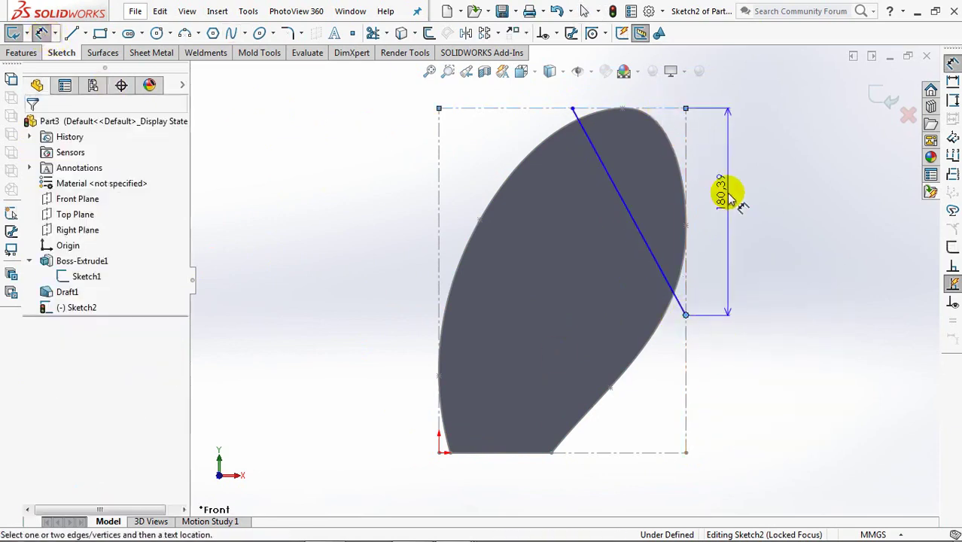
left_click(730, 193)
type("65")
key("BackSpace")
key("BackSpace")
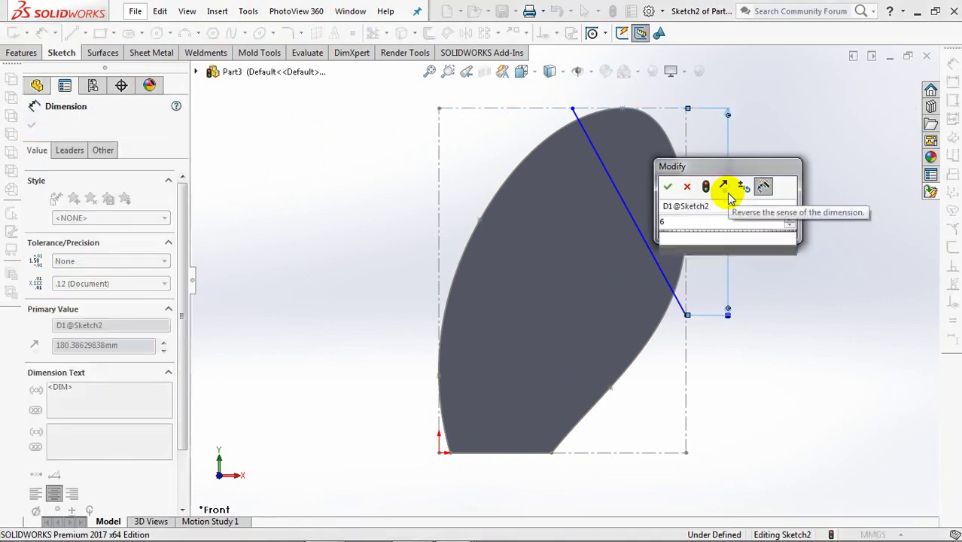
type("165")
left_click(668, 187)
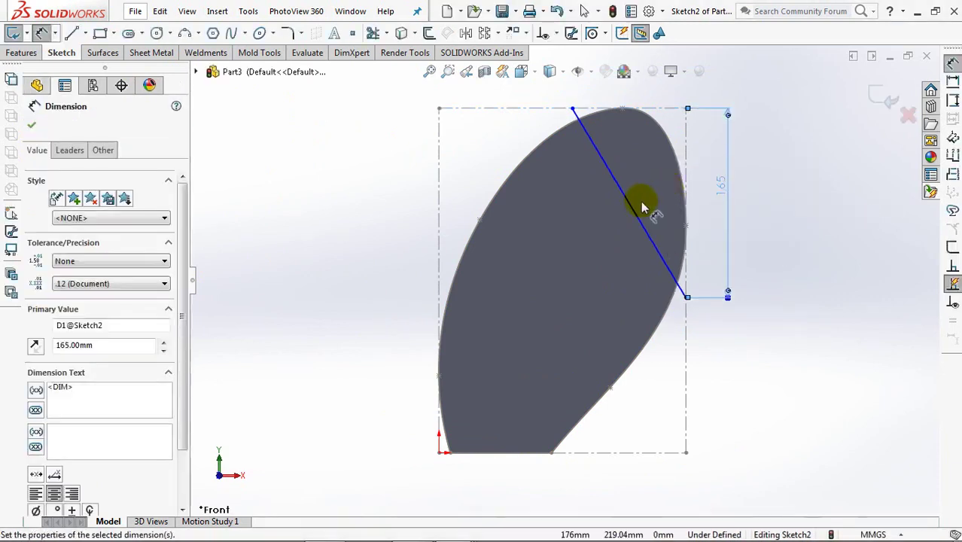
Dimension the new spline's upper endpoint 85 mm from the rectangle's upper right corner.
left_click(685, 110)
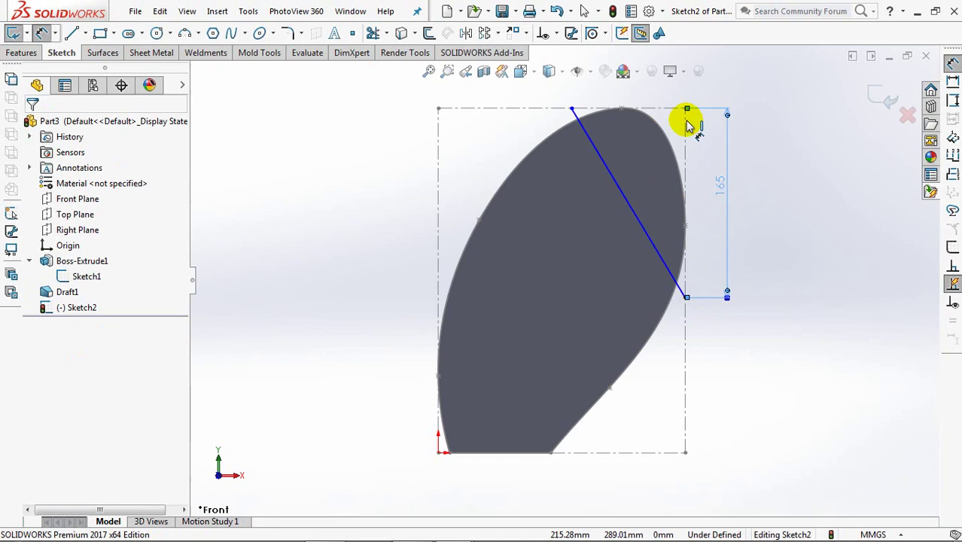
left_click(572, 109)
left_click(636, 89)
type("85")
left_click(577, 88)
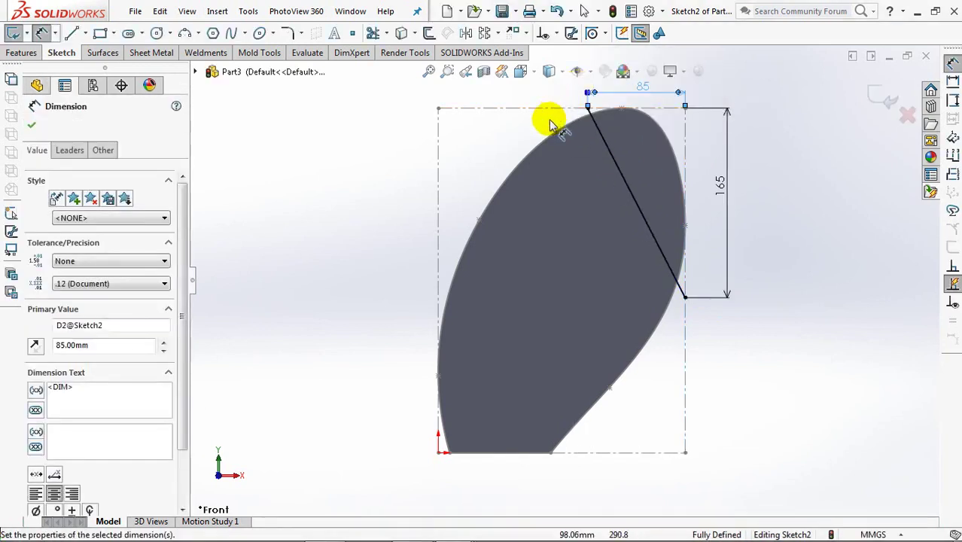
left_click(32, 125)
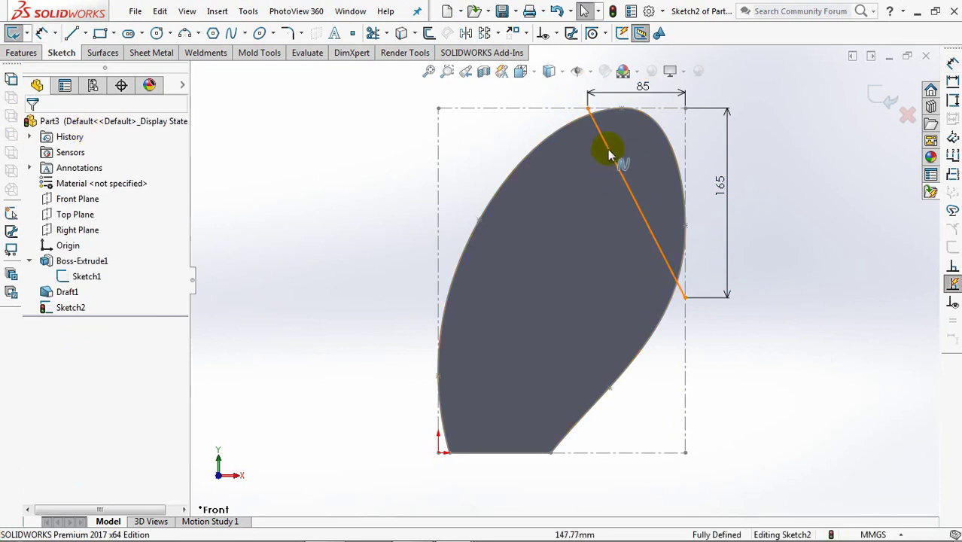
Bend the dimensioned spline by pulling its upper tangent handle straight down to about the lower endpoint's height, and close the sketch.
left_click(610, 154)
left_click_drag(626, 192, 583, 236)
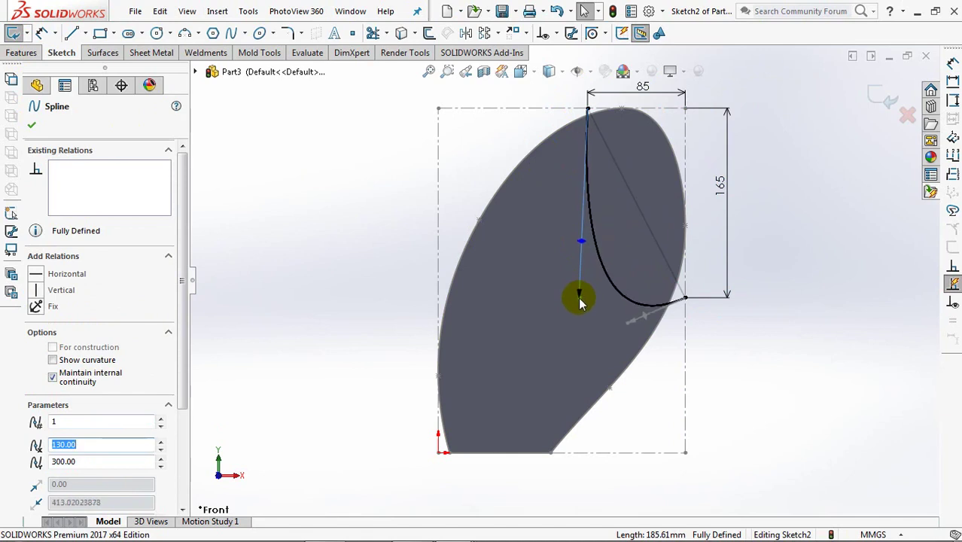
left_click(828, 245)
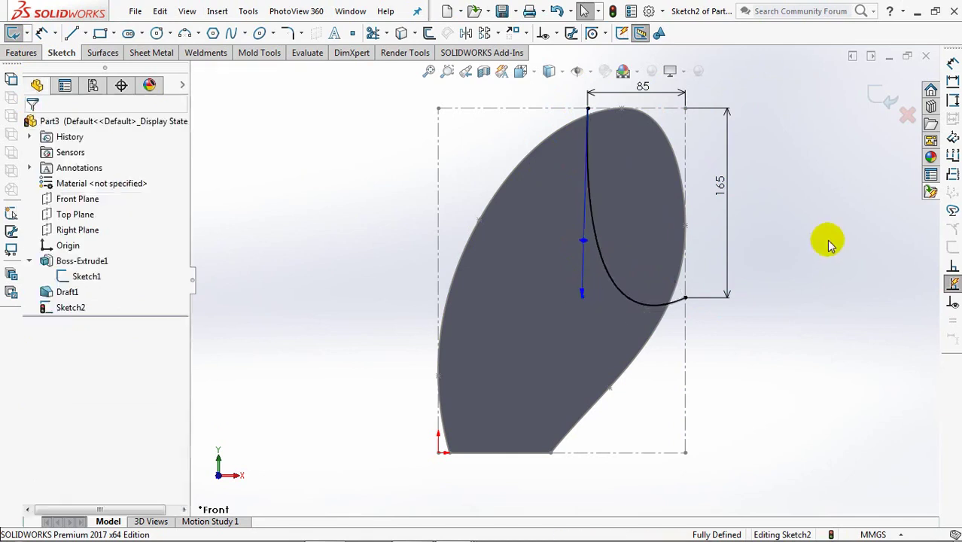
left_click(881, 103)
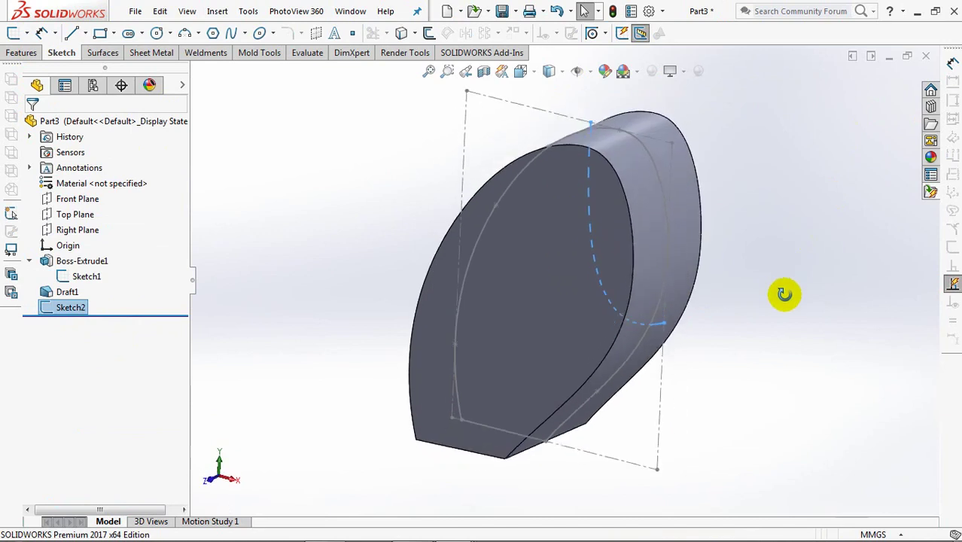
Extrude the spline as a surface from the sketch plane up to the body's flat front face.
left_click(34, 53)
left_click(11, 32)
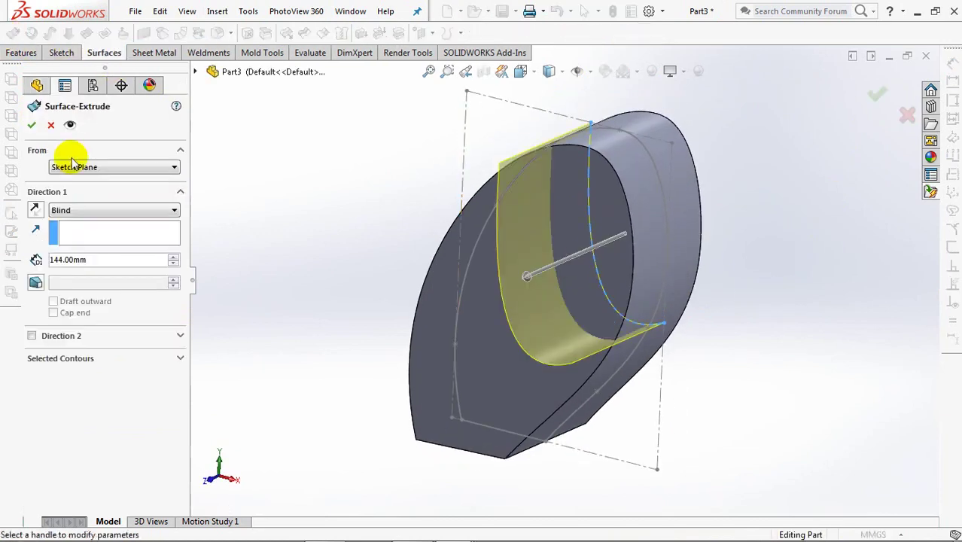
left_click(107, 212)
left_click(75, 261)
left_click(523, 252)
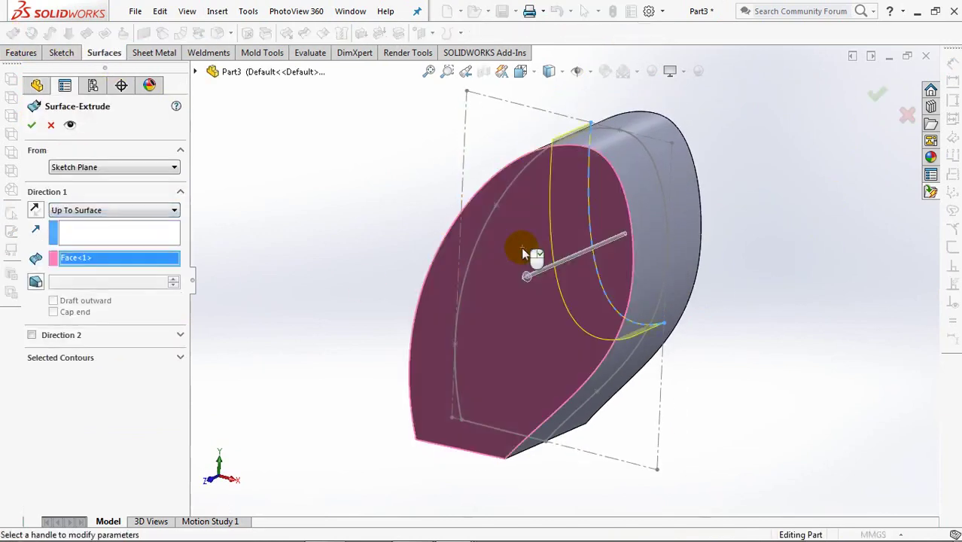
right_click(523, 252)
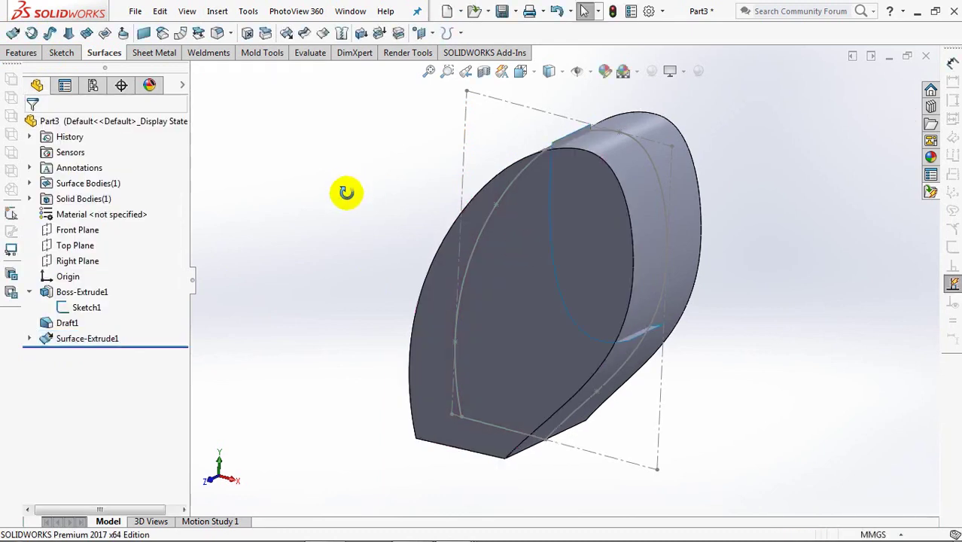
Hide the solid body temporarily to inspect the extruded surface, and restore the body.
left_click(680, 260)
left_click(747, 228)
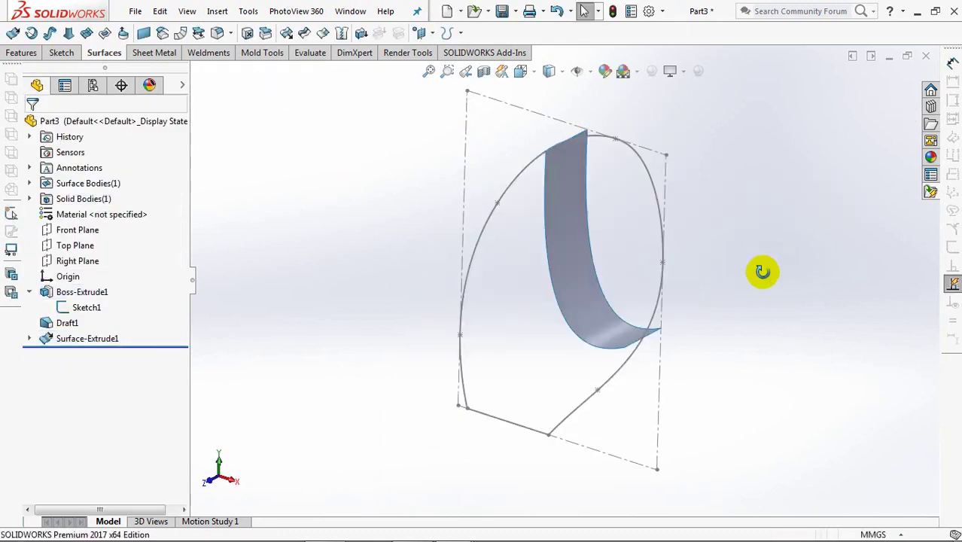
left_click(556, 10)
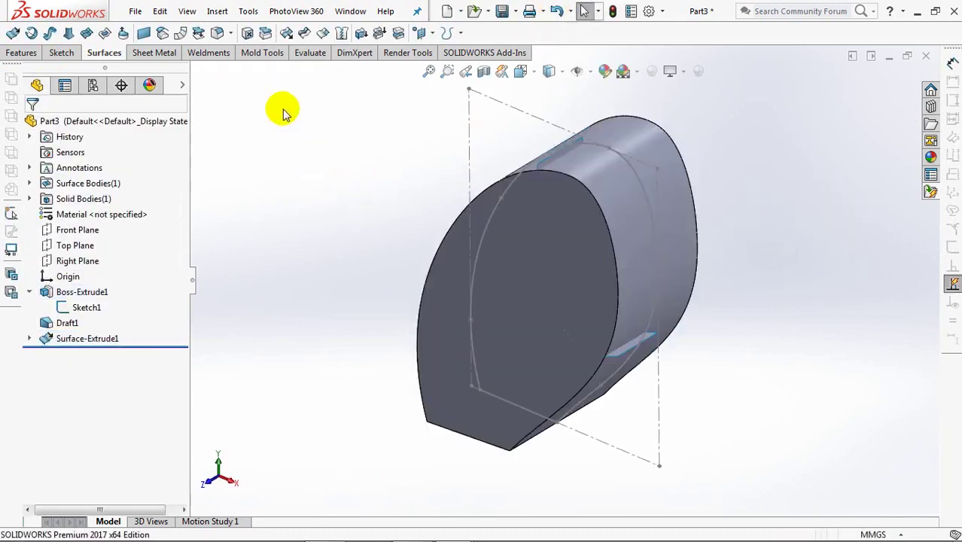
Sketch on the body's front face, converting the extruded surface's curved front edge in wireframe display, then close the sketch and restore shaded display with edges.
left_click(545, 263)
left_click(587, 217)
left_click(546, 76)
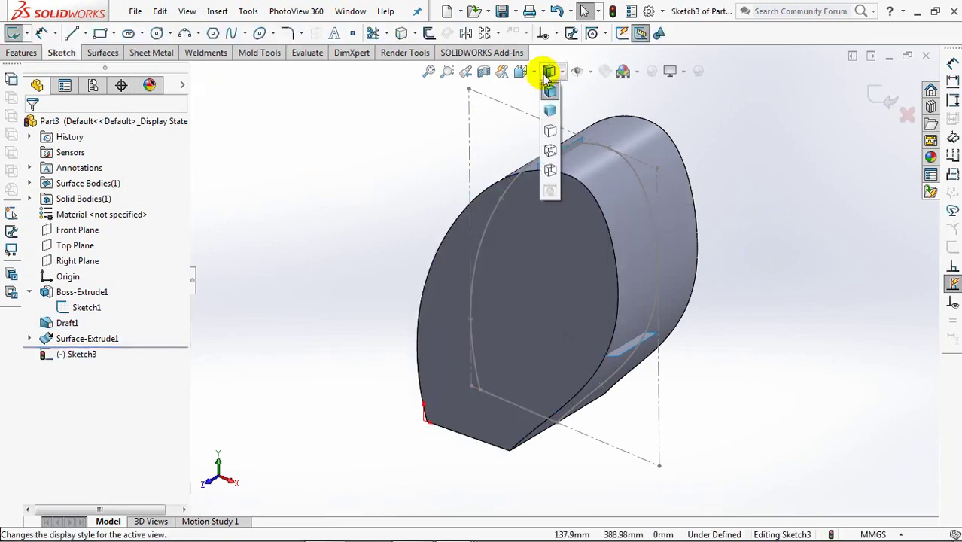
left_click(550, 150)
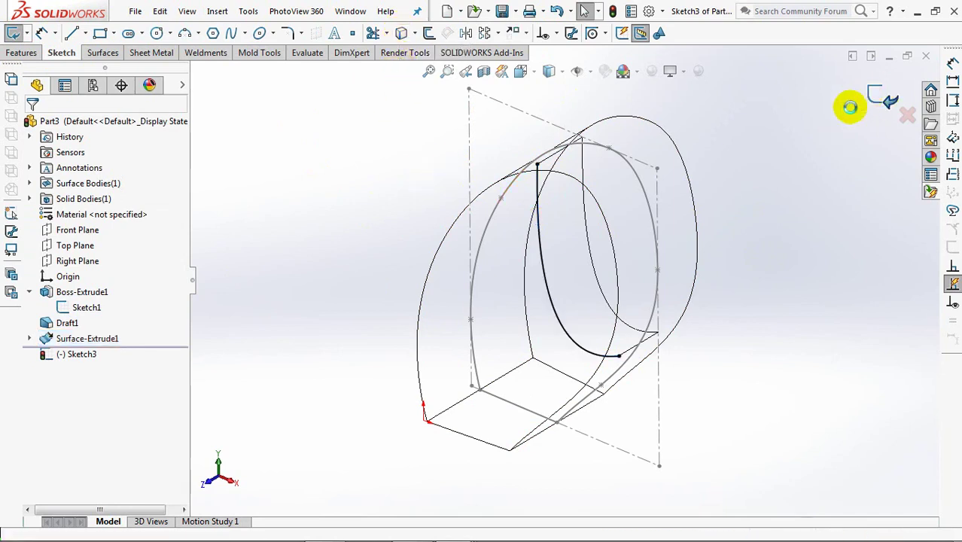
left_click(866, 98)
left_click(548, 71)
left_click(550, 94)
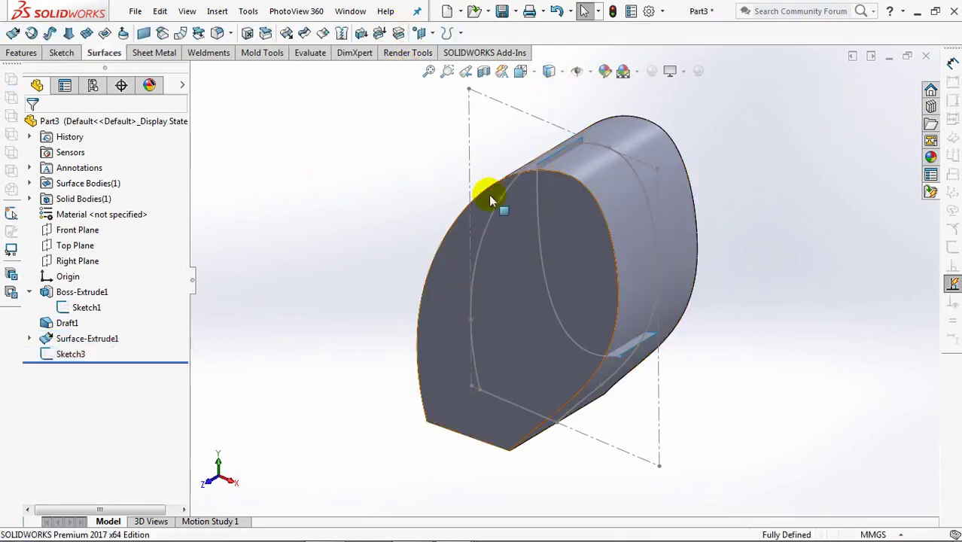
Hide the surface body and create a plane parallel to the Right Plane through the profile rectangle's upper right corner.
left_click(92, 182)
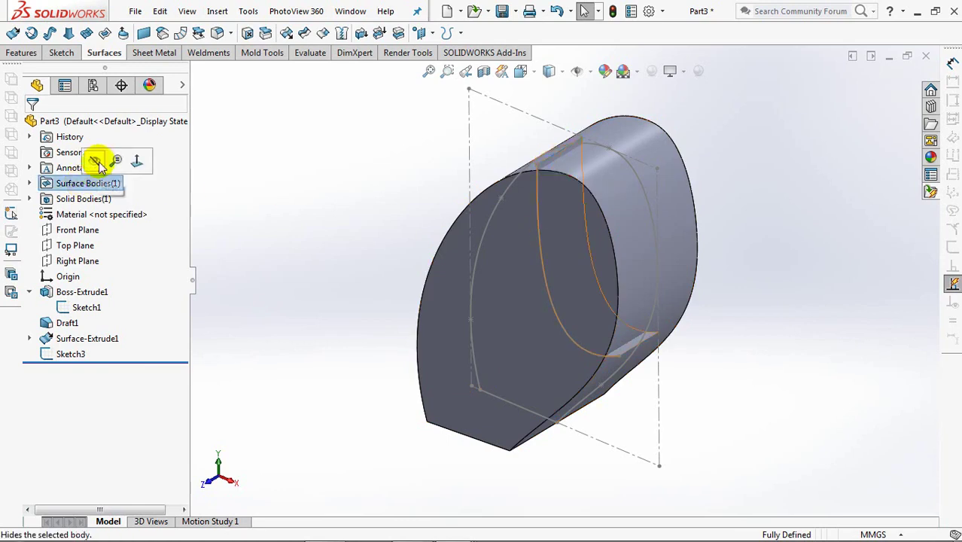
left_click(335, 190)
left_click(426, 33)
left_click(443, 50)
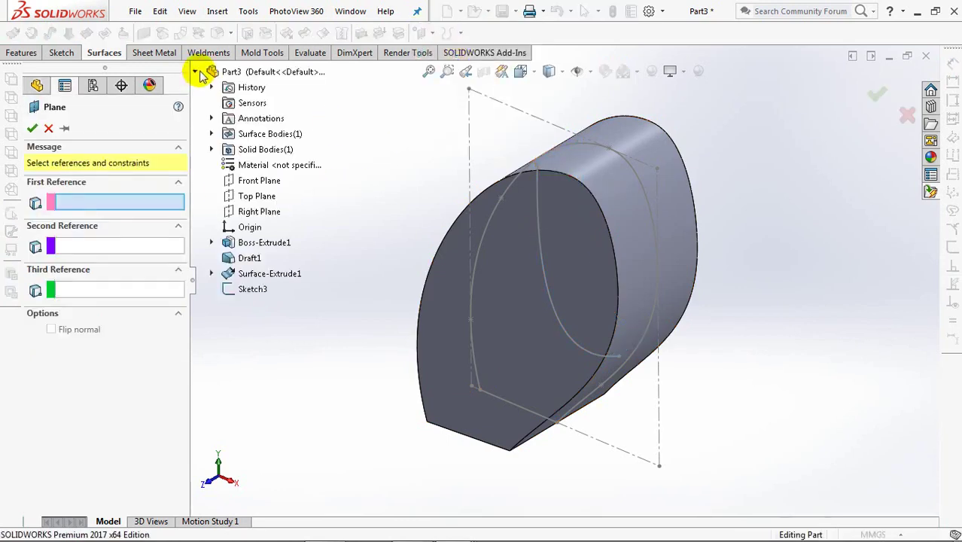
left_click(249, 211)
left_click(657, 167)
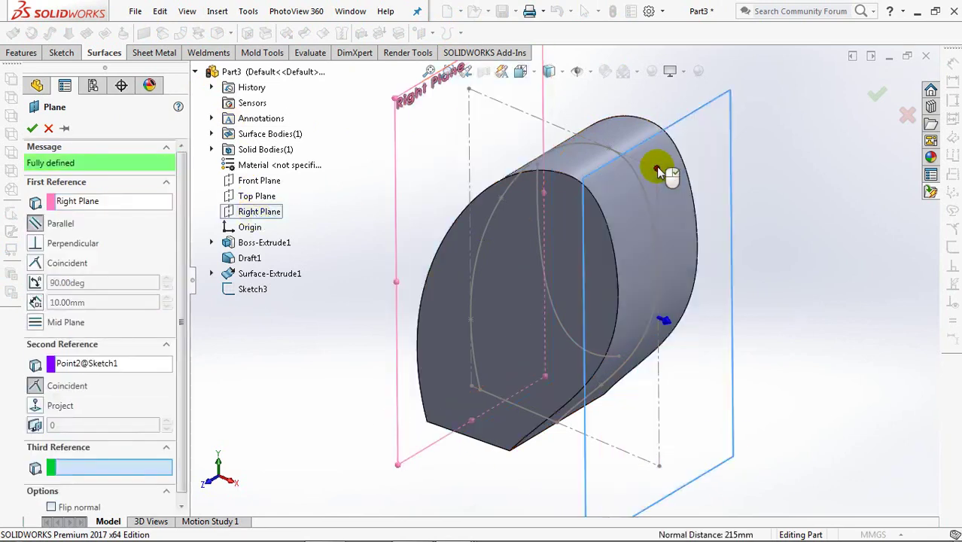
right_click(657, 167)
On the new plane, sketch a two-point spline from the body's top edge to near the lower end of the front-face curve.
left_click(750, 112)
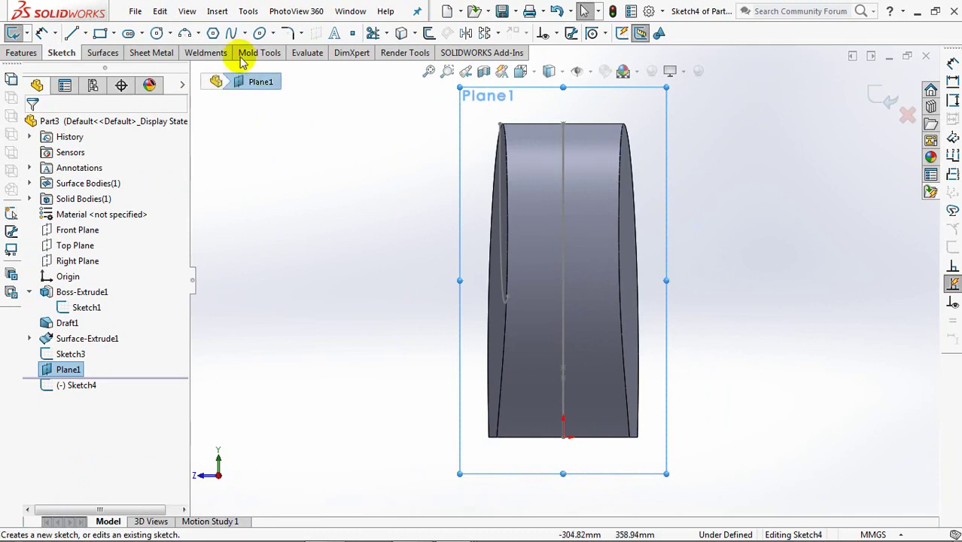
left_click(231, 33)
left_click(562, 123)
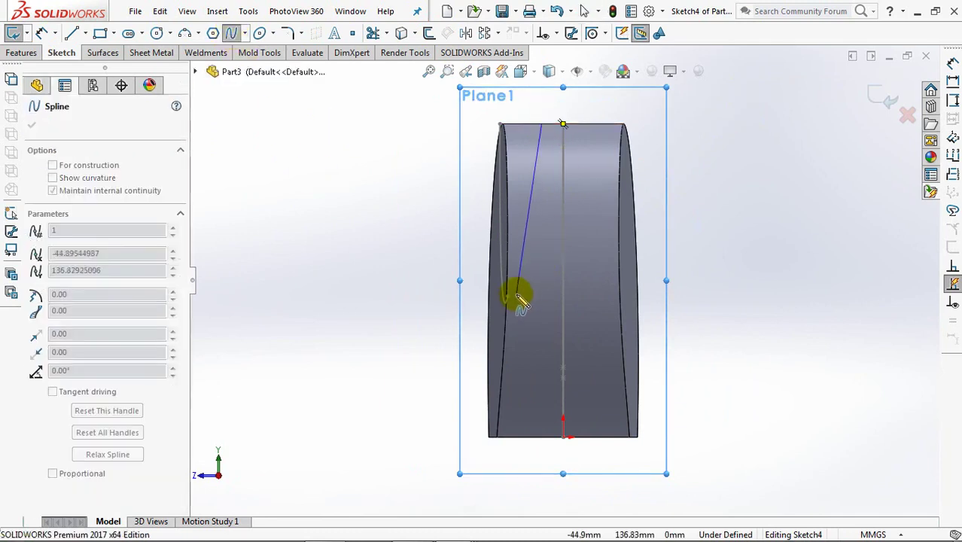
double_click(515, 296)
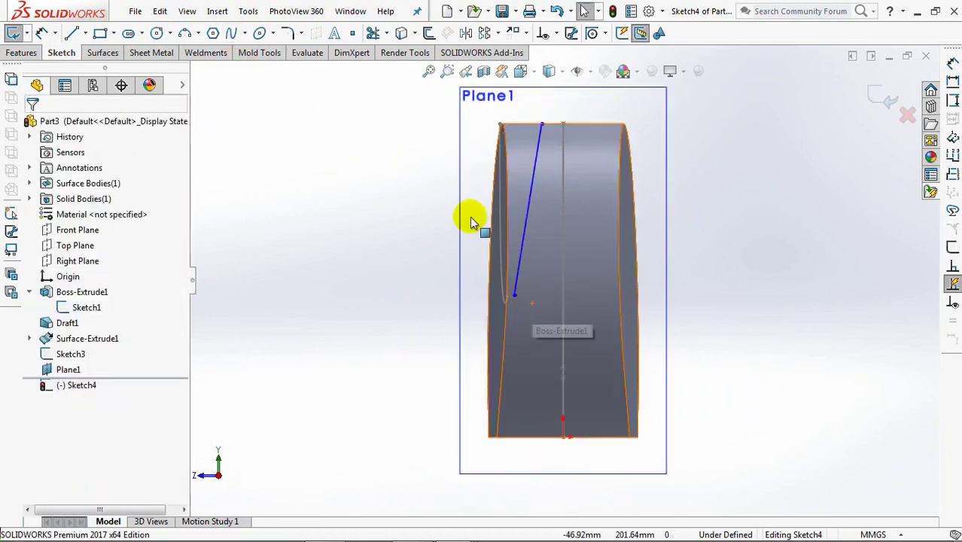
Draw a vertical centerline from the origin to above the body's top edge.
left_click(42, 33)
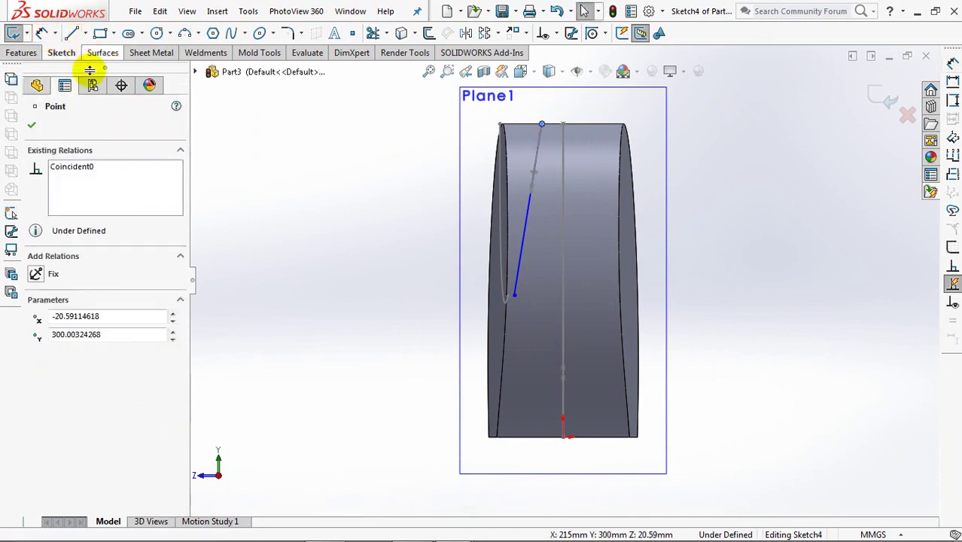
left_click(85, 33)
left_click(105, 68)
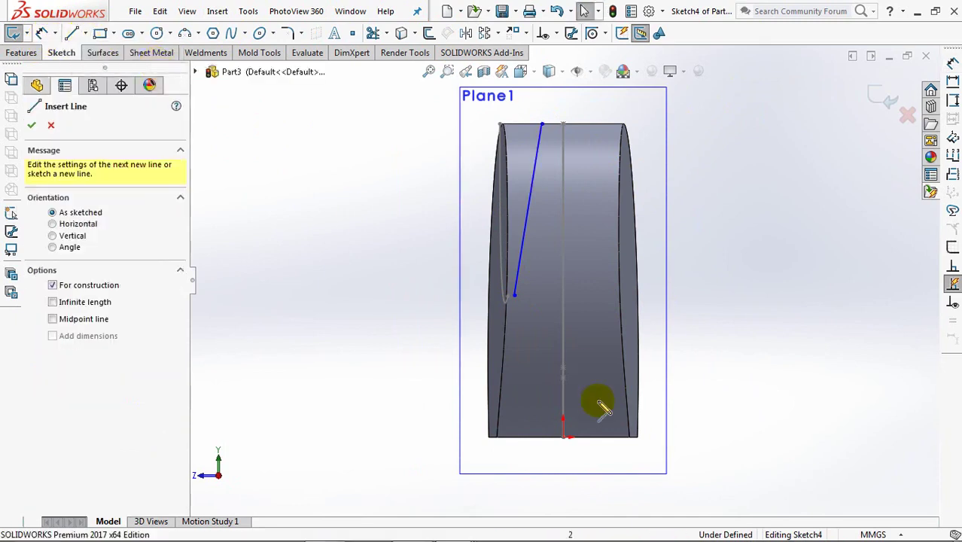
left_click(563, 435)
left_click(563, 102)
right_click(565, 104)
left_click(595, 113)
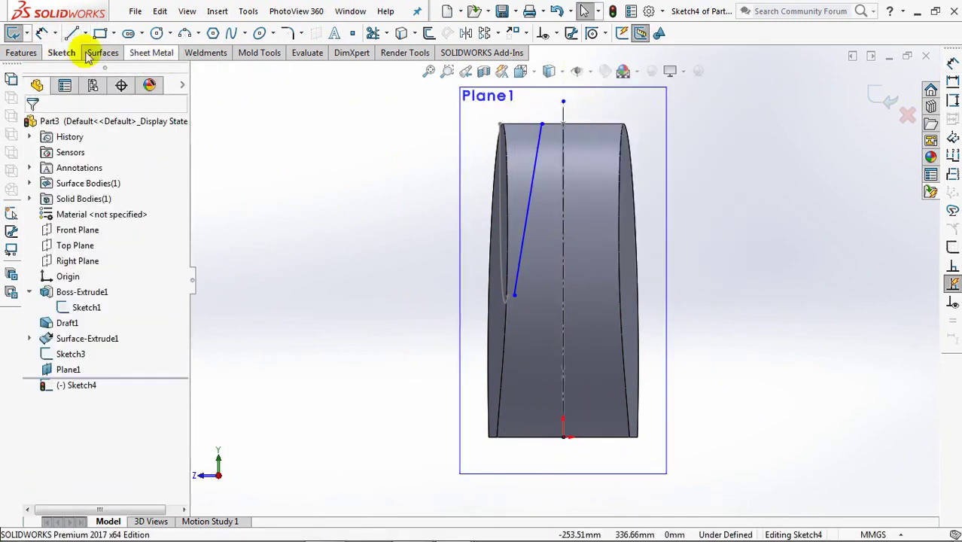
Add a 35 mm doubled dimension from the spline's upper endpoint across the centerline.
left_click(542, 125)
left_click(563, 109)
left_click(581, 110)
type("35")
left_click(516, 95)
left_click(343, 189)
Make the spline's lower endpoint coincident with the lower endpoint of the front-face curve.
middle_click_drag(343, 189, 467, 331)
scroll(557, 280, "down", 5)
left_click(556, 33)
left_click(572, 66)
left_click(472, 407)
left_click(451, 411)
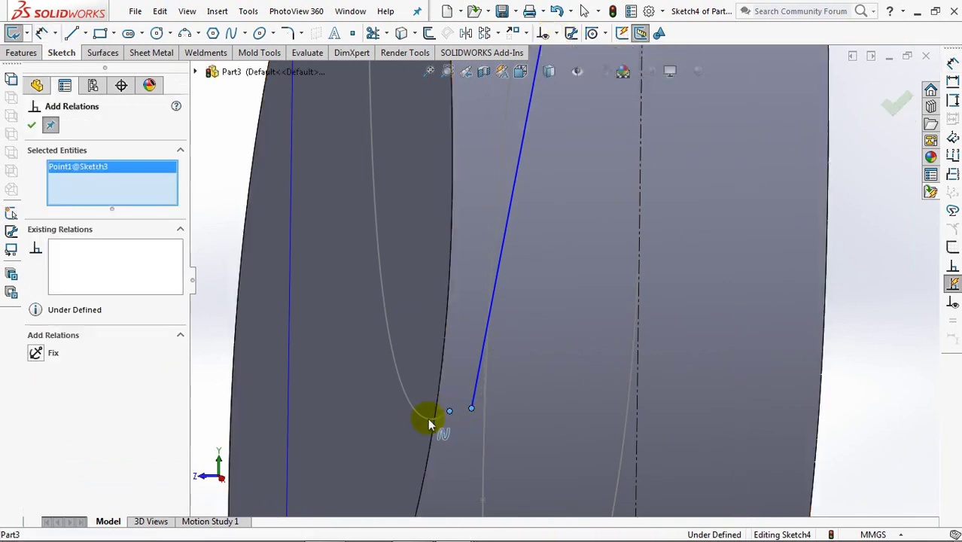
left_click(36, 384)
left_click(31, 125)
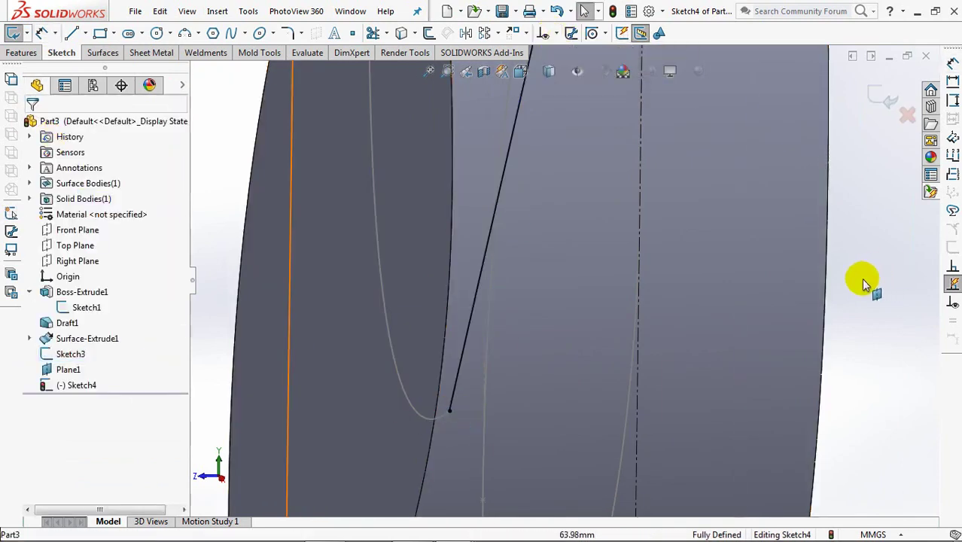
Curve the spline by setting its upper tangent handle nearly vertical and its lower one nearly horizontal, and close the sketch.
key("f")
scroll(572, 187, "down", 5)
scroll(497, 257, "up", 1)
left_click(457, 248)
left_click_drag(458, 256, 491, 386)
mouse_move(455, 450)
left_mouse_down()
mouse_move(461, 456)
mouse_move(466, 446)
left_mouse_up()
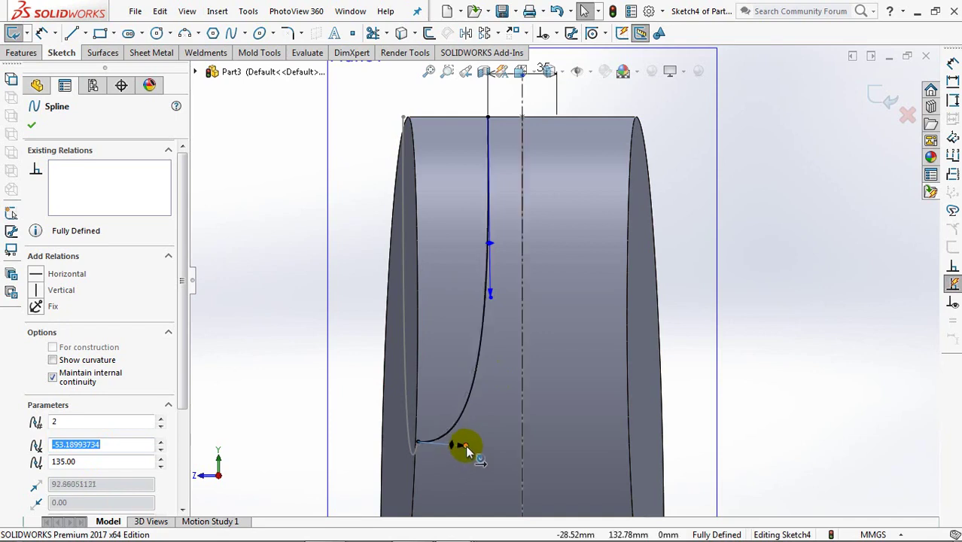
left_click(797, 298)
left_click(884, 93)
Hide the extrusion's profile sketch and the reference plane.
middle_click_drag(736, 226, 758, 315)
left_click(95, 308)
left_click(101, 288)
left_click(67, 370)
Loft a surface between the front-face curve and the side-plane spline.
middle_click_drag(230, 297, 259, 291)
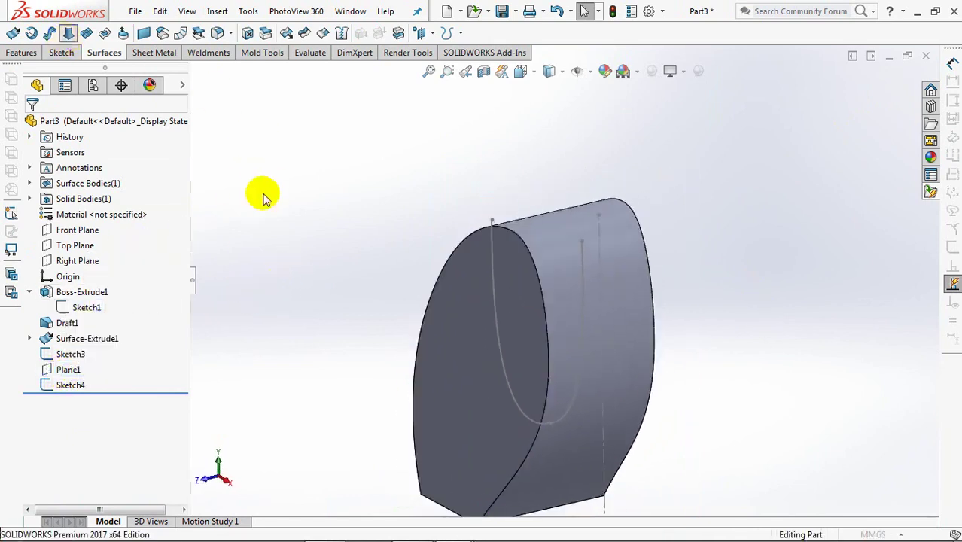
left_click(490, 265)
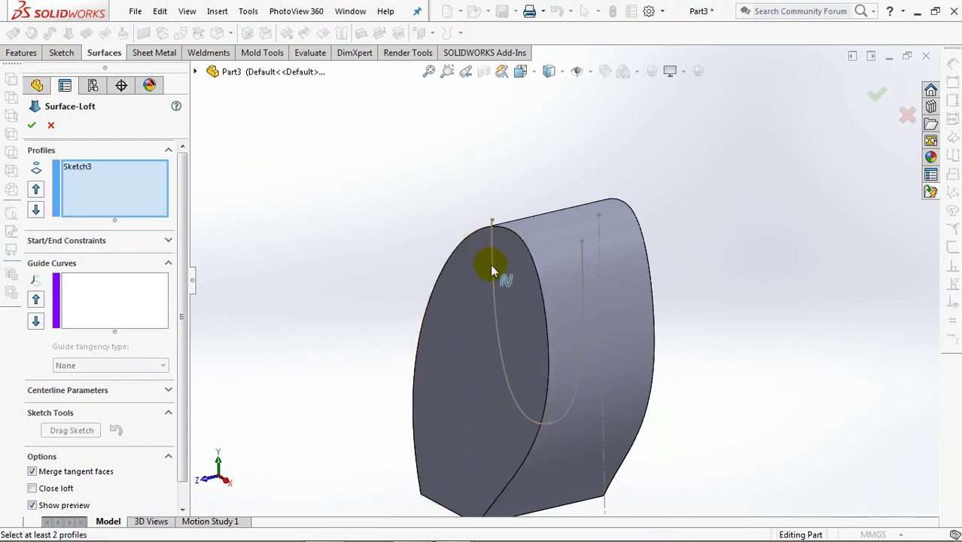
left_click(585, 289)
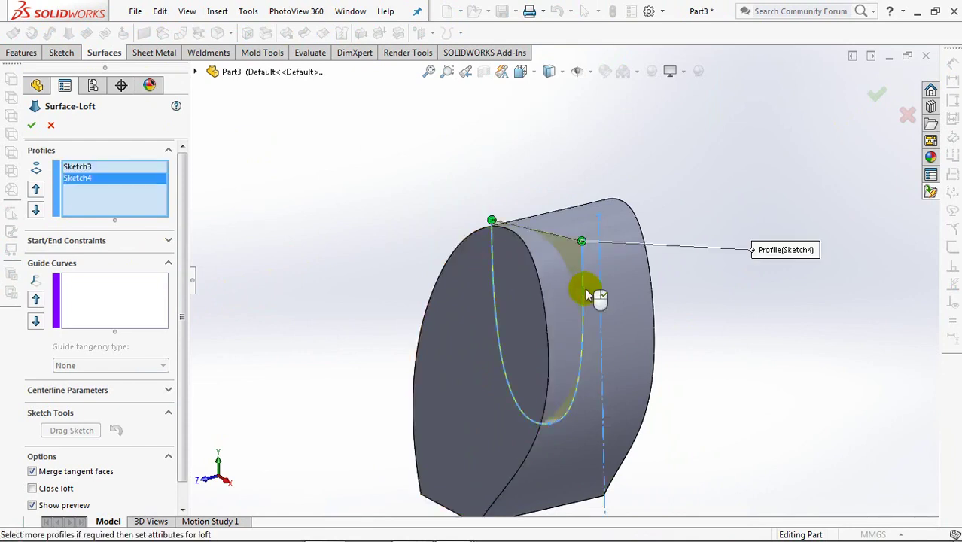
left_click(33, 126)
Hide the solid body and extend the lofted surface's edges by 5 mm with the Same surface extension type.
left_click(623, 237)
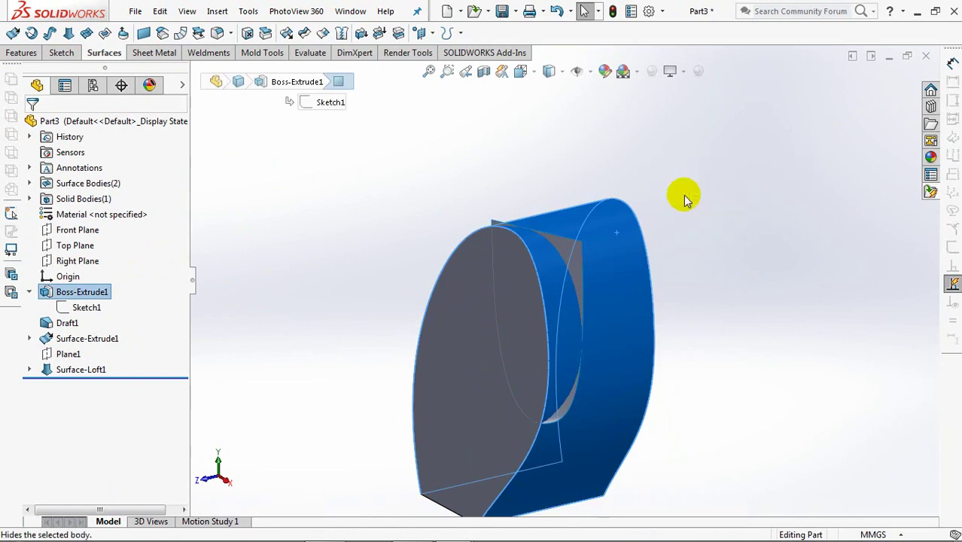
left_click(679, 189)
left_click(305, 33)
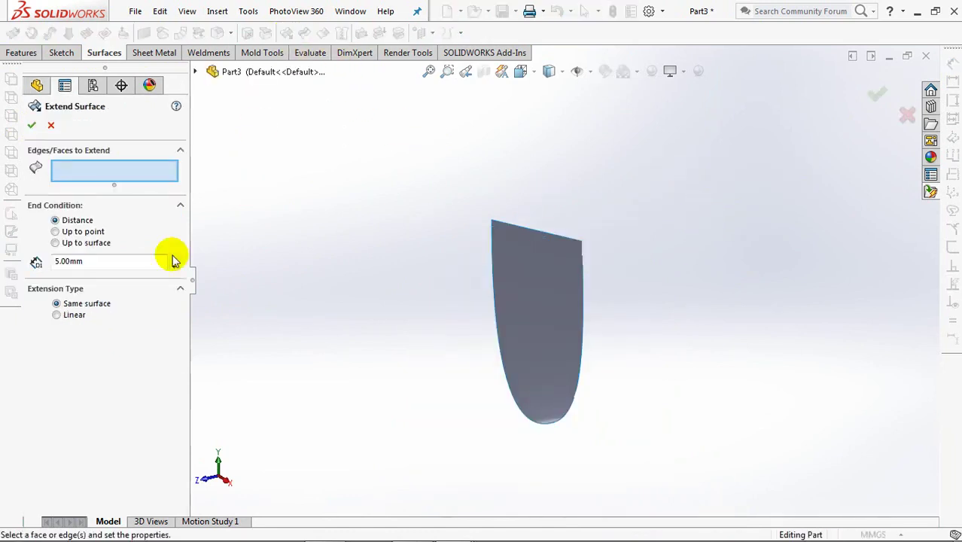
left_click(527, 275)
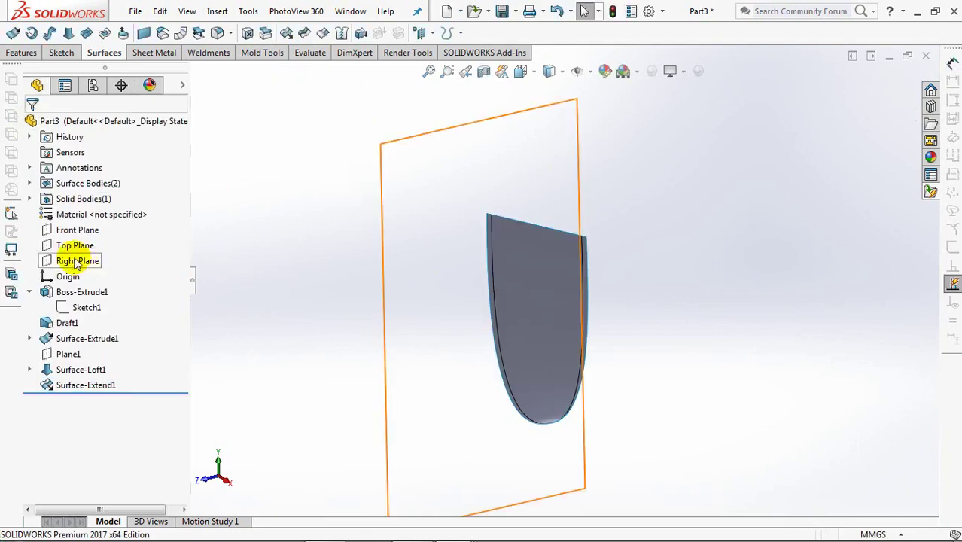
Mirror the extended surface body about the Front Plane and show the solid body again.
left_click(71, 230)
middle_click_drag(334, 259, 526, 262)
left_click(22, 53)
left_click(378, 33)
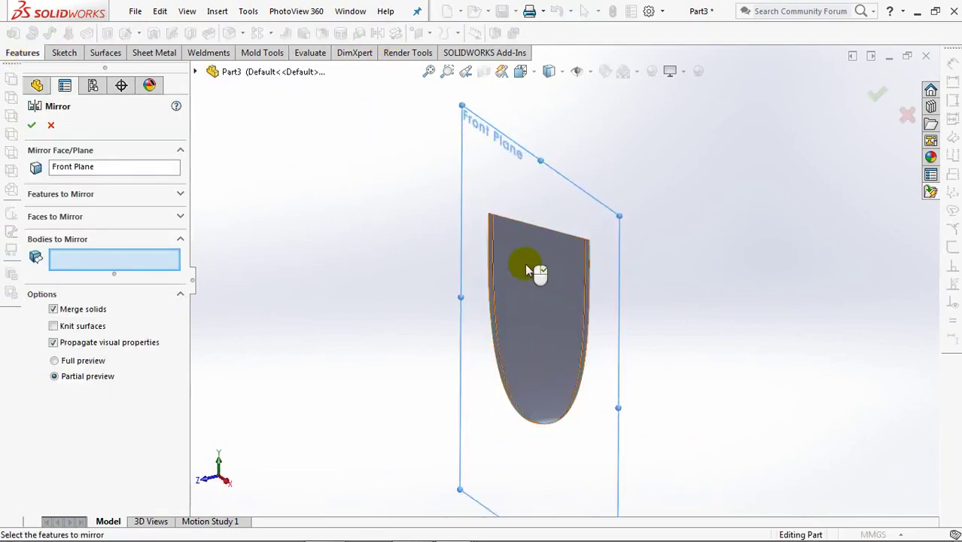
left_click(526, 263)
middle_click_drag(335, 194, 351, 214)
left_click(104, 200)
left_click(116, 181)
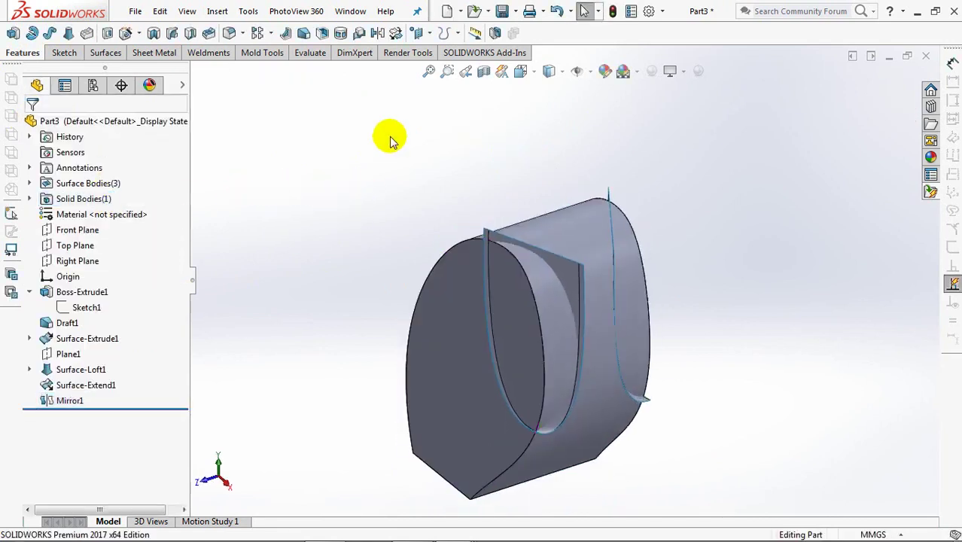
Split the solid body with the extended and mirrored surfaces, consuming the two cut-off side pieces.
left_click(494, 35)
left_click(599, 276)
middle_click_drag(599, 275, 607, 254)
left_click(606, 252)
left_click(123, 305)
middle_click_drag(361, 331, 439, 336)
left_click(576, 440)
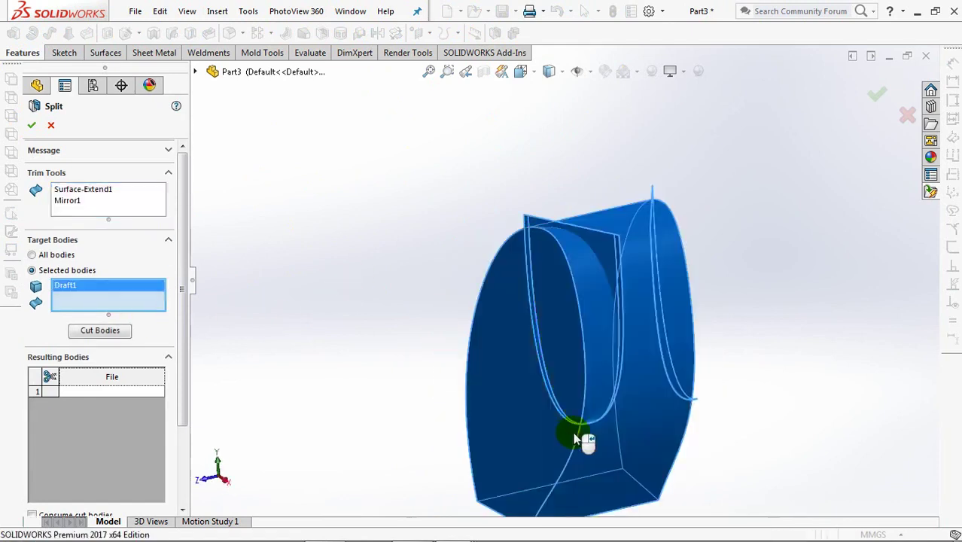
left_click(100, 331)
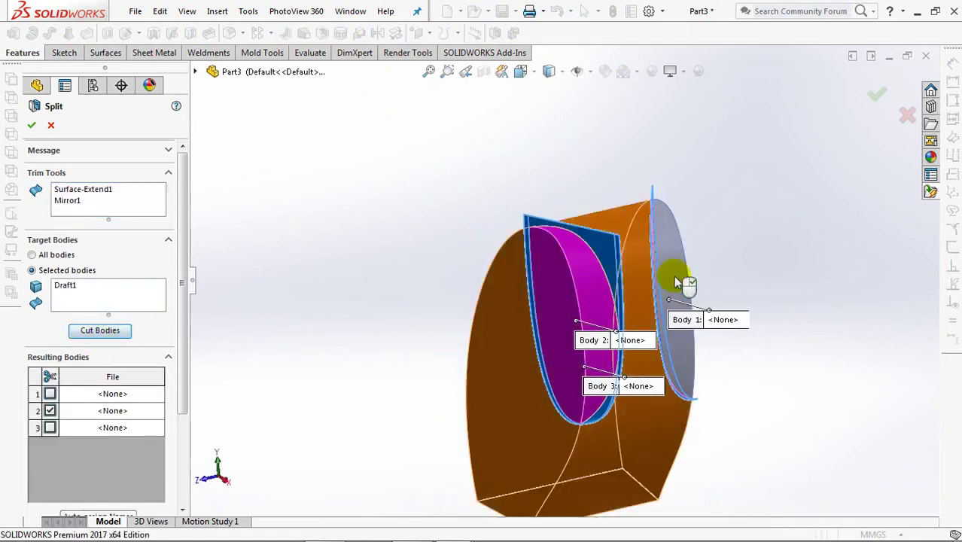
scroll(183, 335, "down", 3)
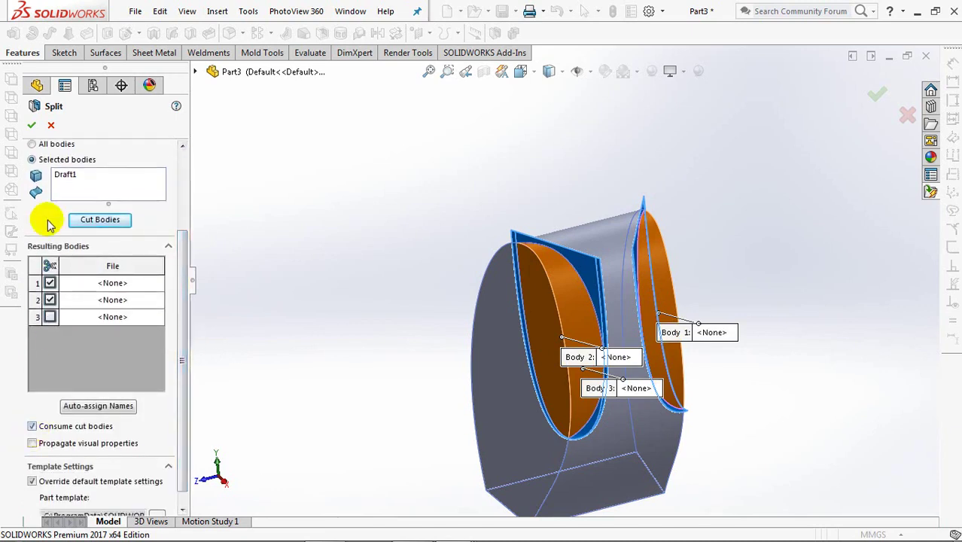
left_click(32, 127)
Hide all the surface bodies, leaving only the cut solid body displayed.
left_click(91, 183)
left_click(66, 164)
middle_click_drag(394, 209, 441, 198)
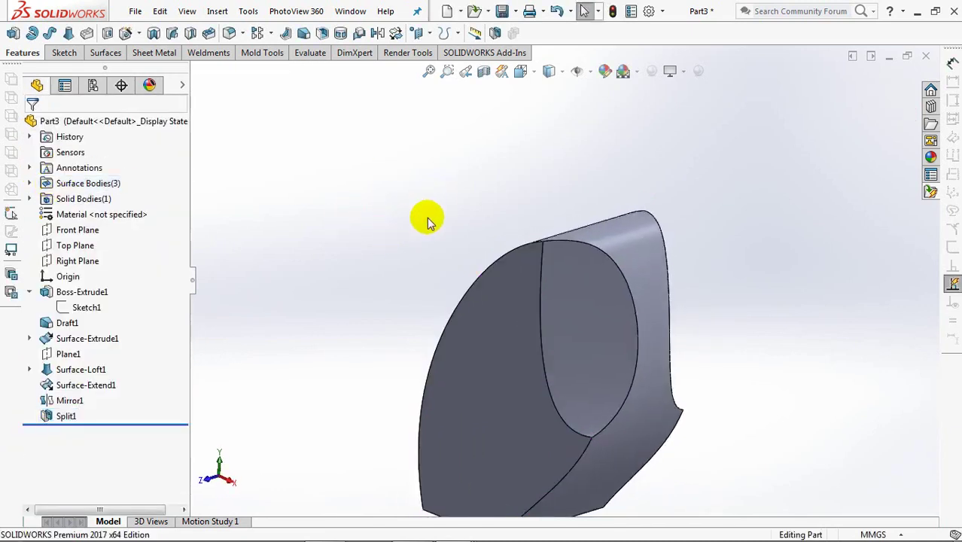
Sketch on the Front Plane and offset the recess's curved inner edge and the body's outer handle edge 18 mm inward.
key("ctrl+1")
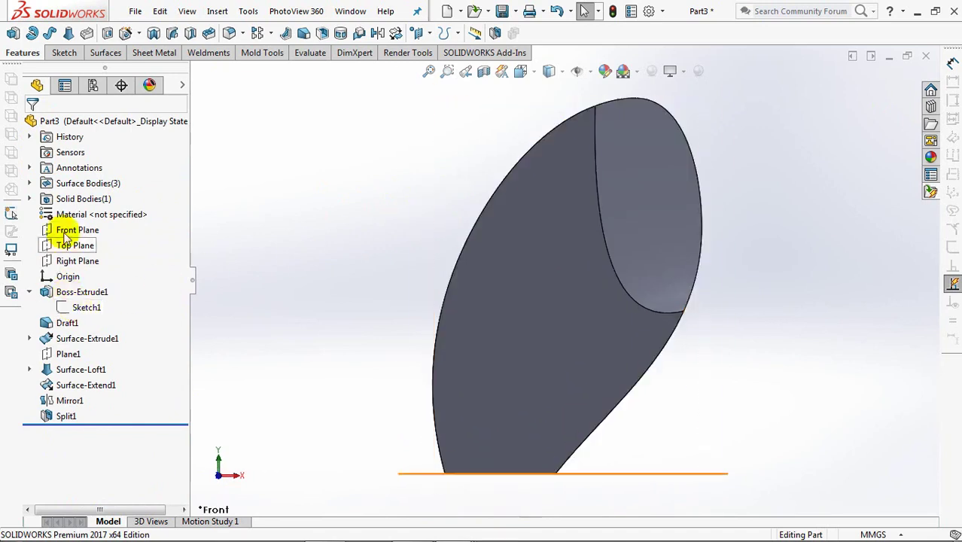
left_click(73, 230)
left_click(76, 214)
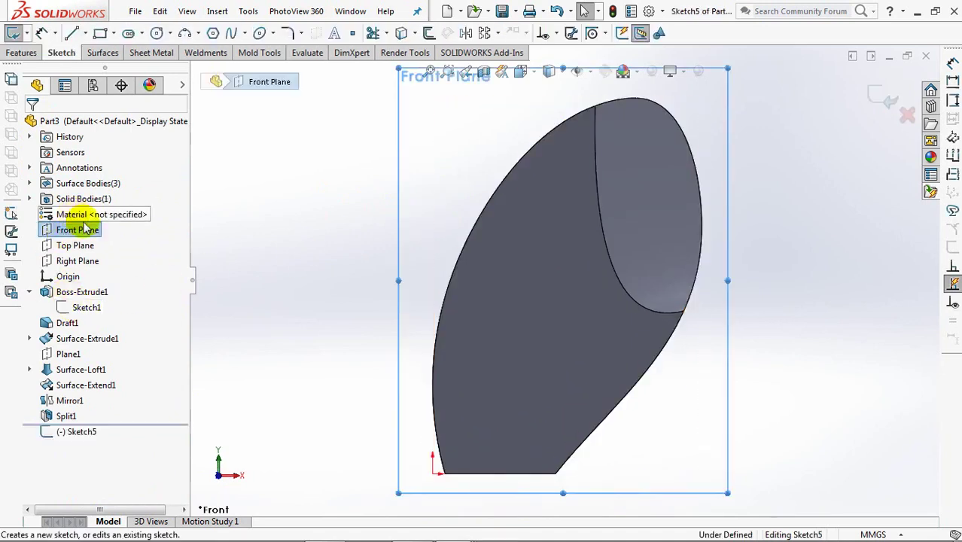
left_click(429, 33)
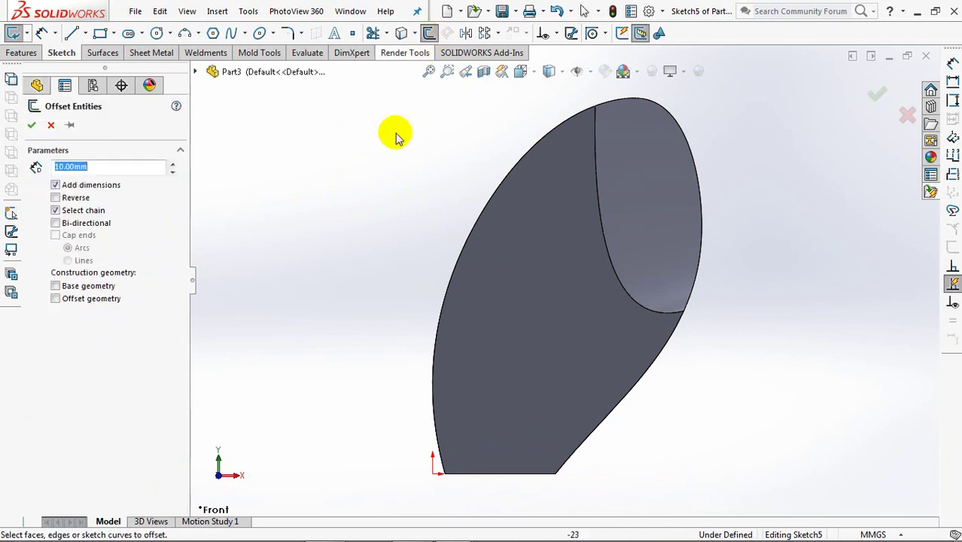
left_click(600, 226)
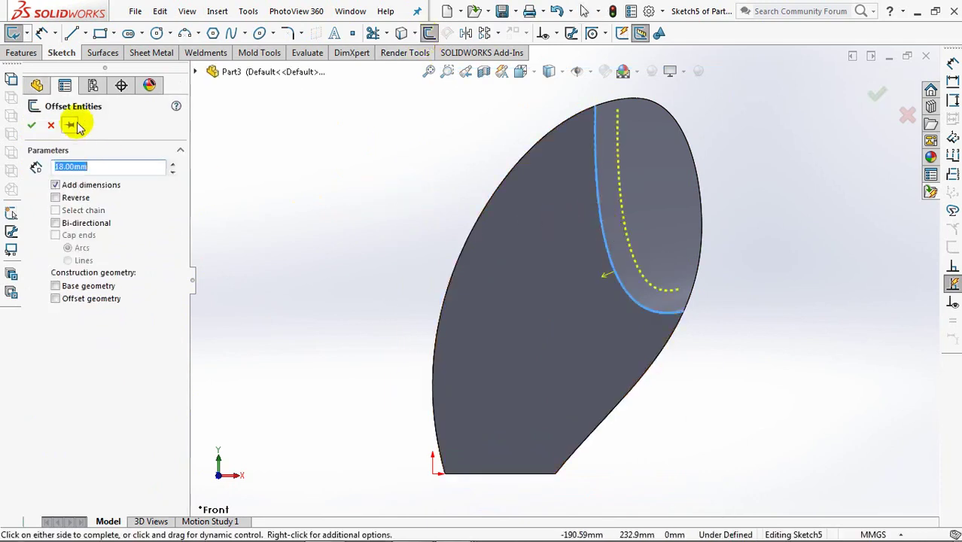
left_click(27, 130)
left_click(703, 187)
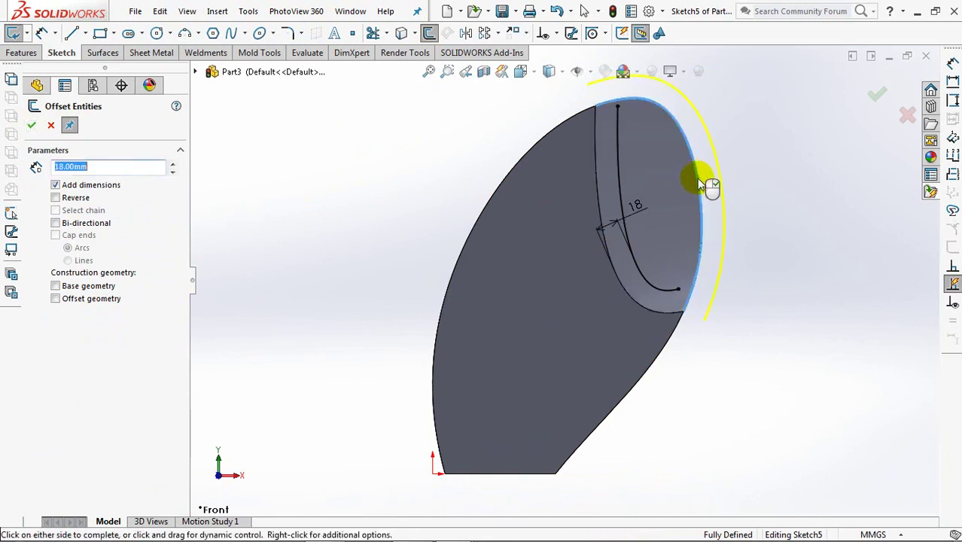
left_click(32, 127)
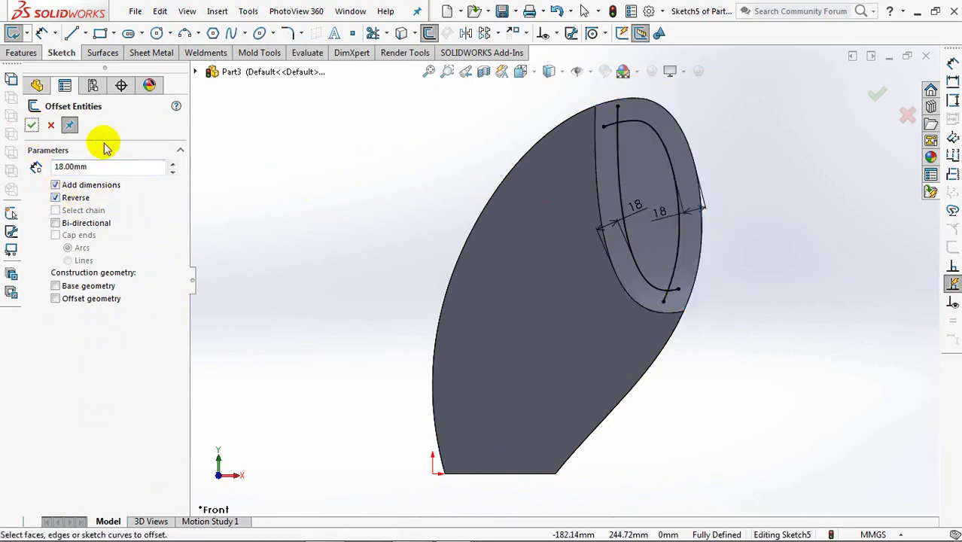
left_click(49, 127)
Round the lower crossing of the two offset curves with a 15 mm sketch fillet.
left_click(288, 33)
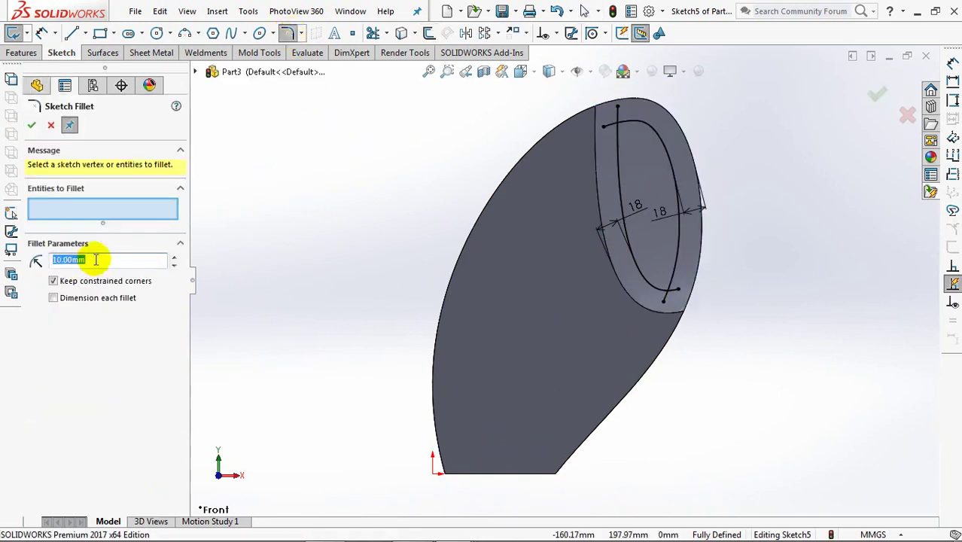
left_click(653, 262)
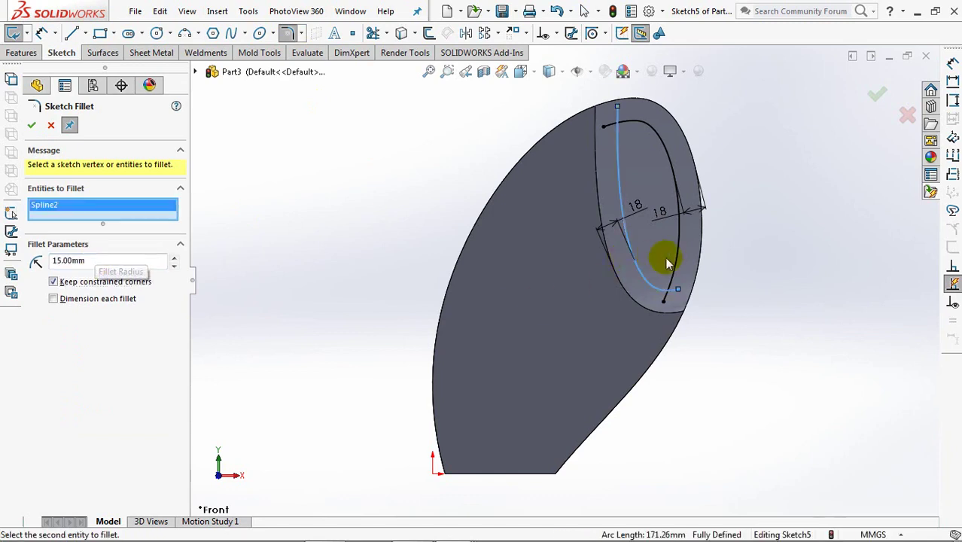
left_click(681, 260)
left_click(42, 131)
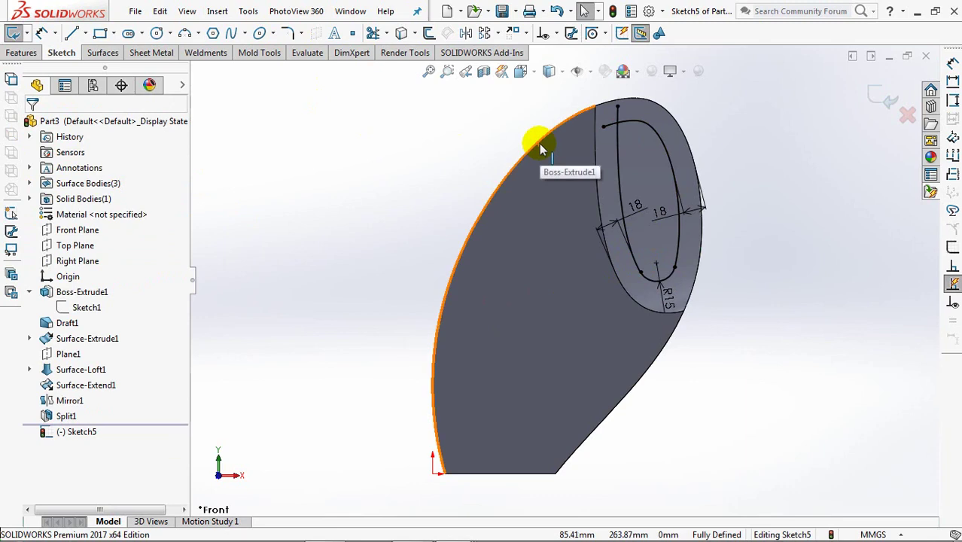
Draw a three-point arc bridging the two offset curves near their upper end, bulging upward.
scroll(444, 174, "down", 5)
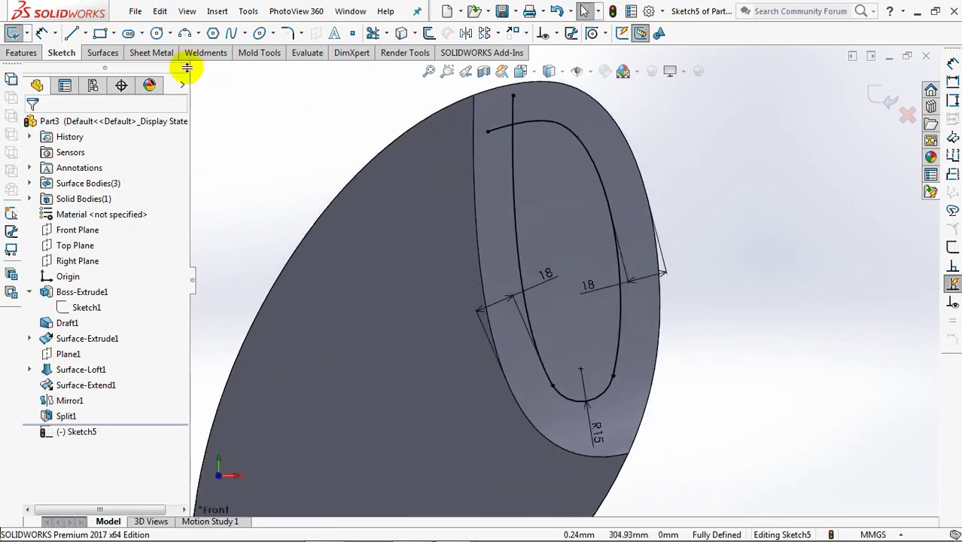
left_click(185, 33)
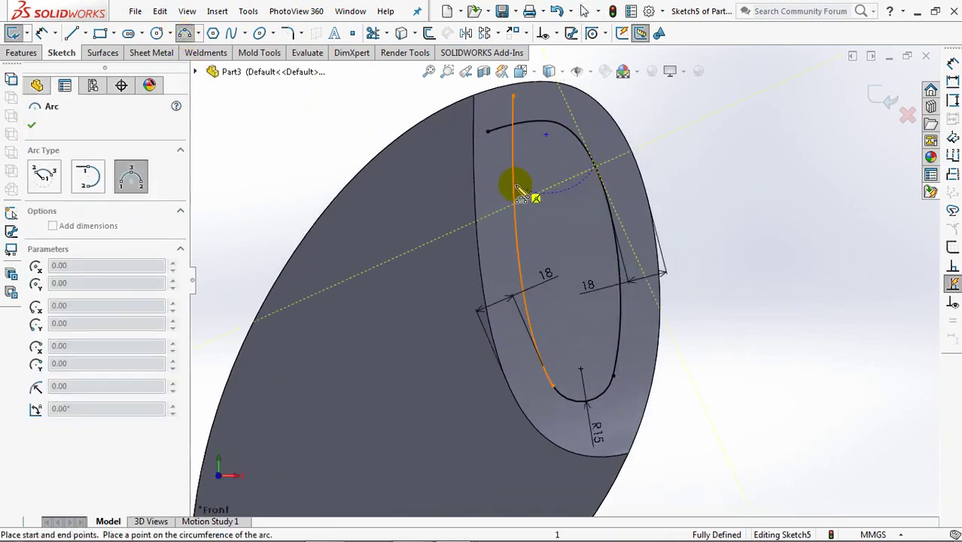
left_click(518, 186)
left_click(526, 142)
right_click(526, 140)
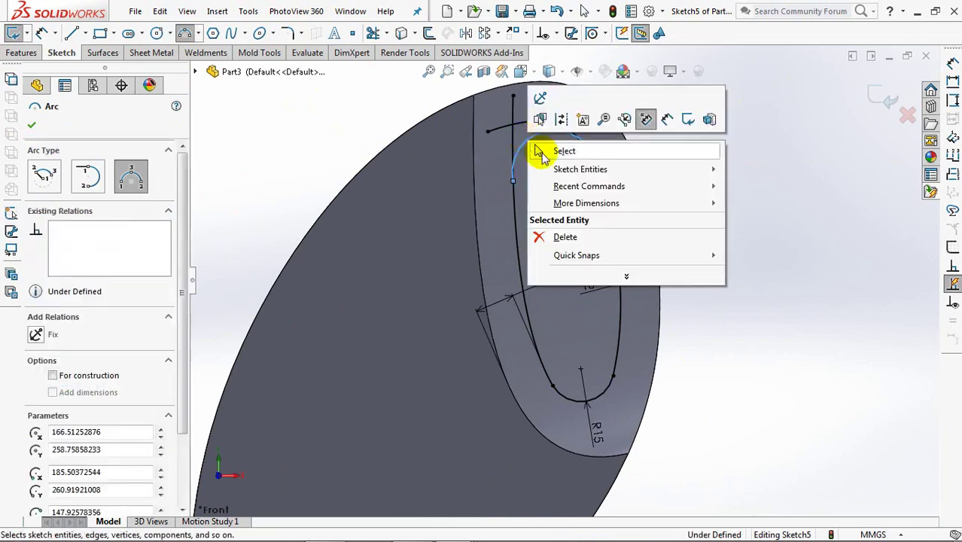
left_click(563, 146)
Add tangent relations between the bridging arc and each of the two offset curves.
left_click(552, 33)
left_click(580, 67)
left_click(606, 168)
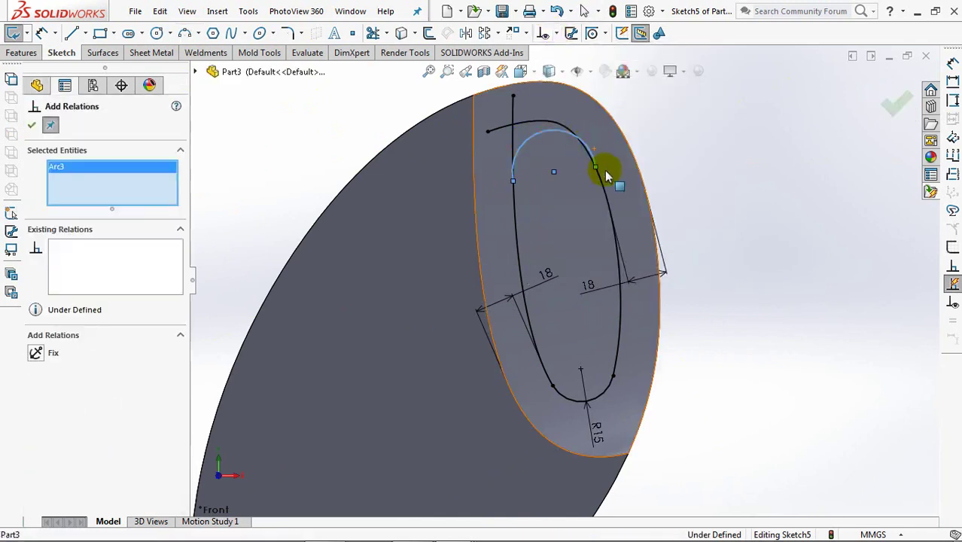
left_click(472, 224)
left_click(34, 351)
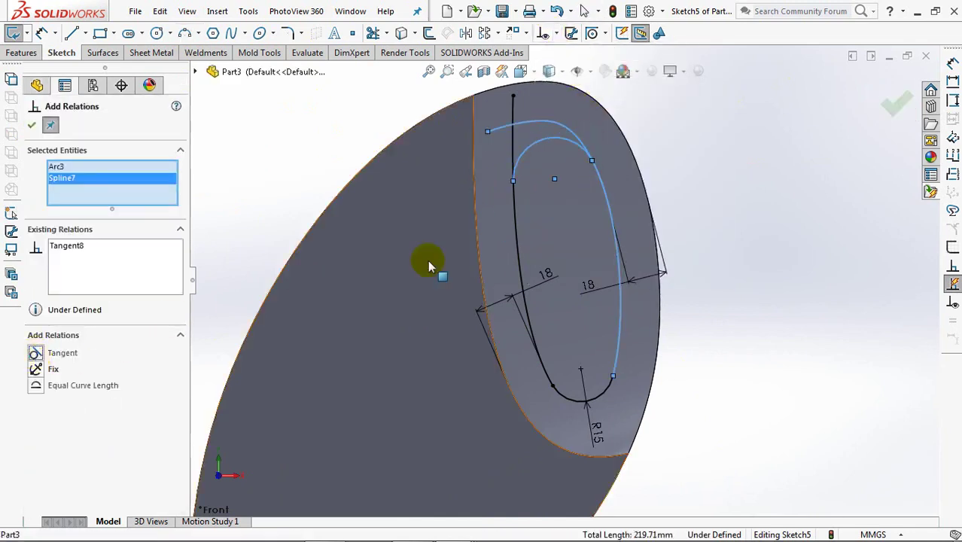
left_click(526, 157)
left_click(526, 156)
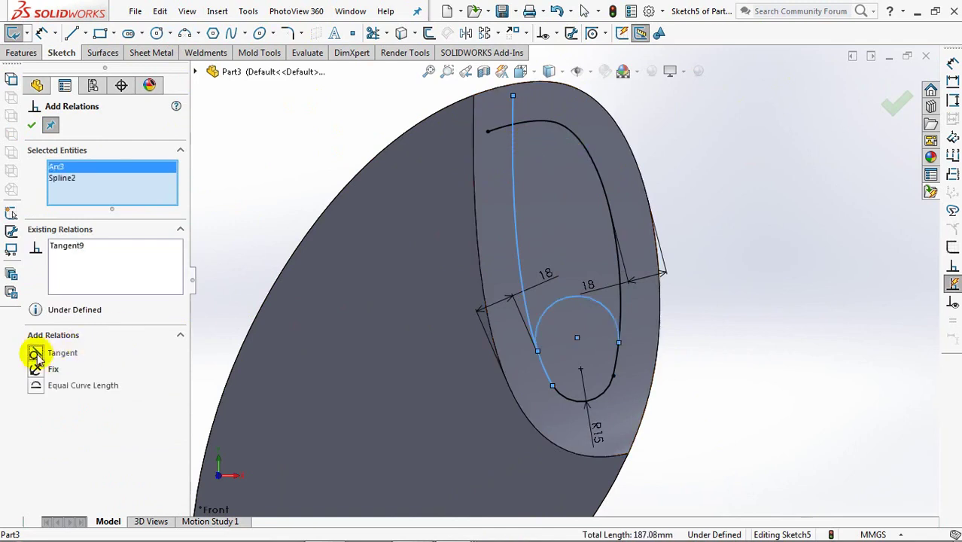
Move the tangent arc back up to the upper end of the handle opening profile.
left_click(36, 125)
left_click_drag(577, 338, 562, 238)
mouse_move(553, 155)
left_mouse_down()
mouse_move(560, 174)
mouse_move(554, 166)
left_mouse_up()
left_click(778, 206)
left_click(739, 193)
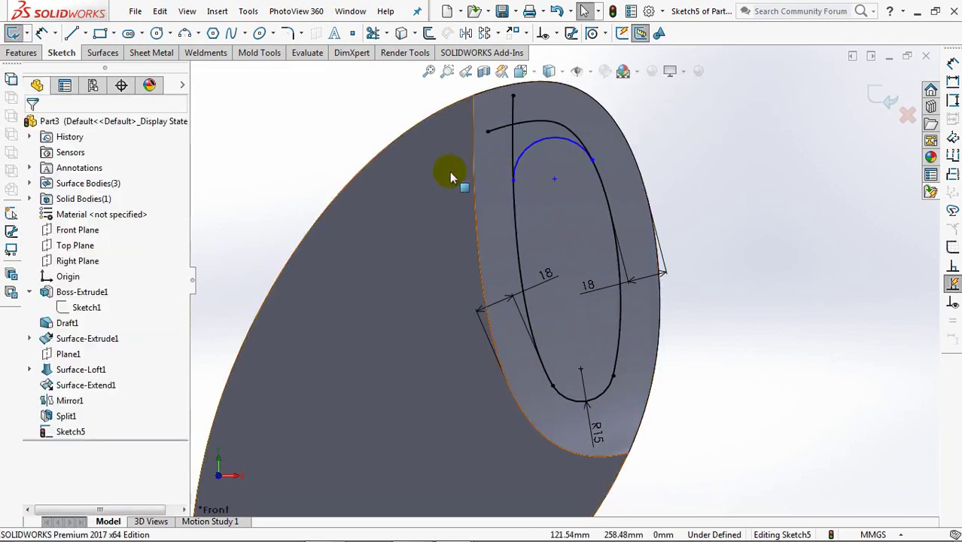
Dimension the upper arc with a radius of 20 mm.
left_click(42, 32)
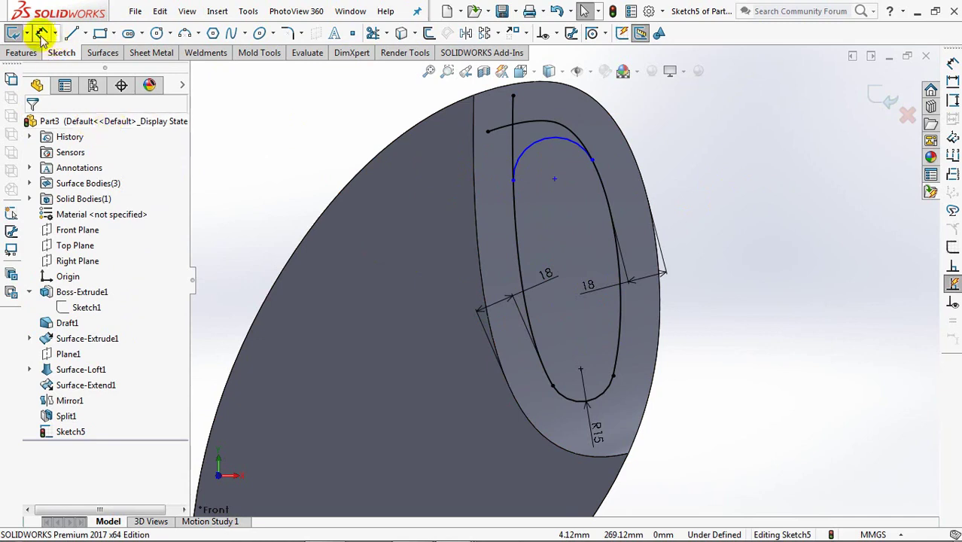
left_click(533, 164)
left_click(432, 99)
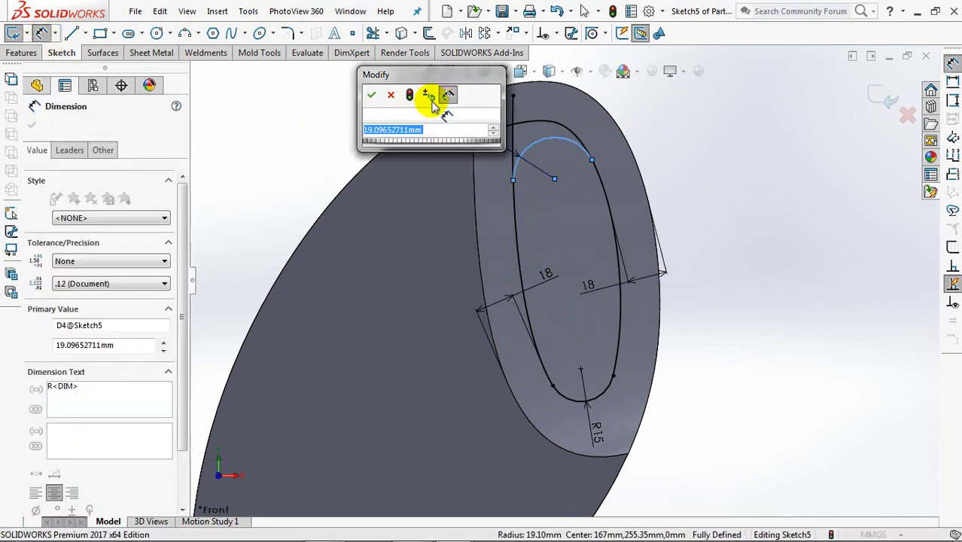
type("20")
left_click(371, 94)
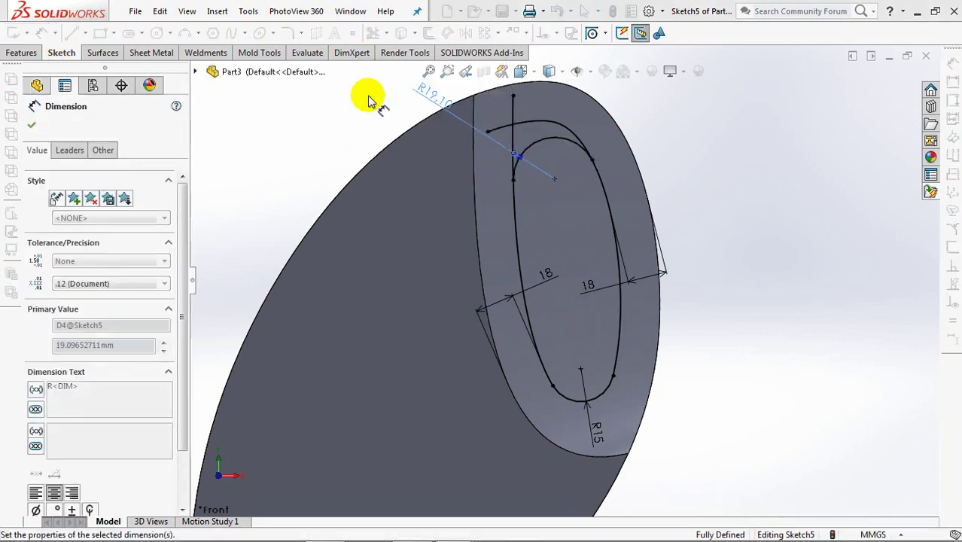
left_click(321, 126)
Trim the offset curve ends beyond the upper arc to leave a closed loop, and close the sketch.
left_click(371, 32)
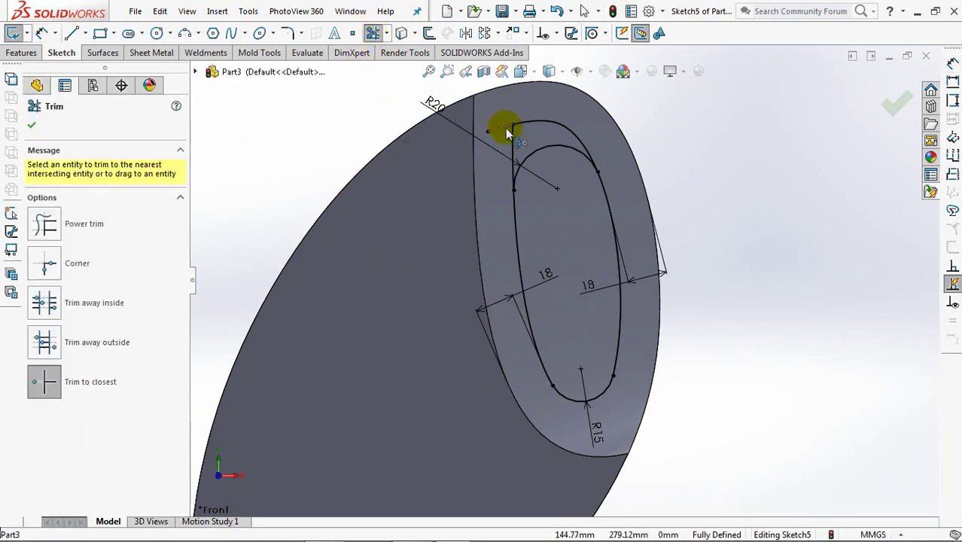
left_click(515, 142)
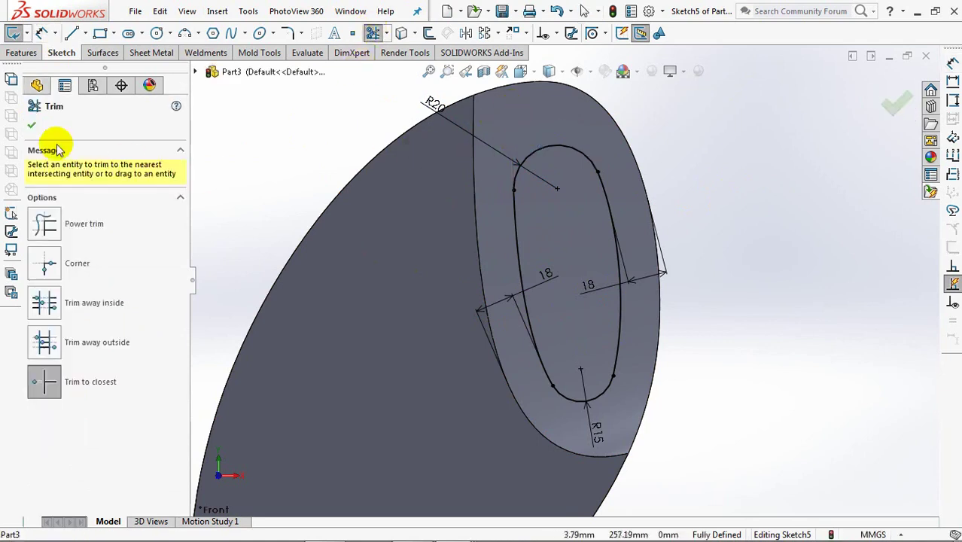
left_click(31, 125)
left_click(878, 98)
Cut the closed loop through the body as an extruded cut with the Through All - Both end condition.
middle_click_drag(790, 173, 763, 210)
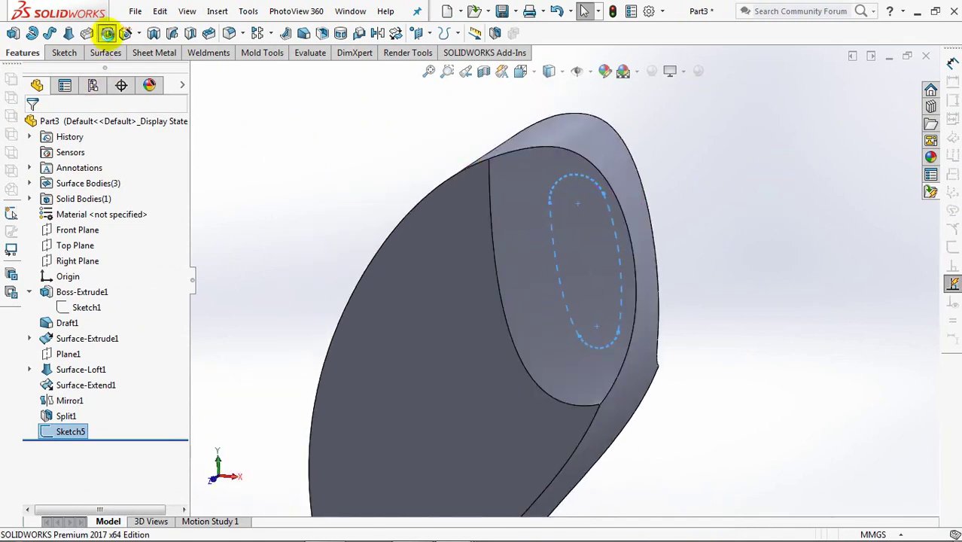
left_click(107, 34)
left_click(105, 209)
left_click(103, 245)
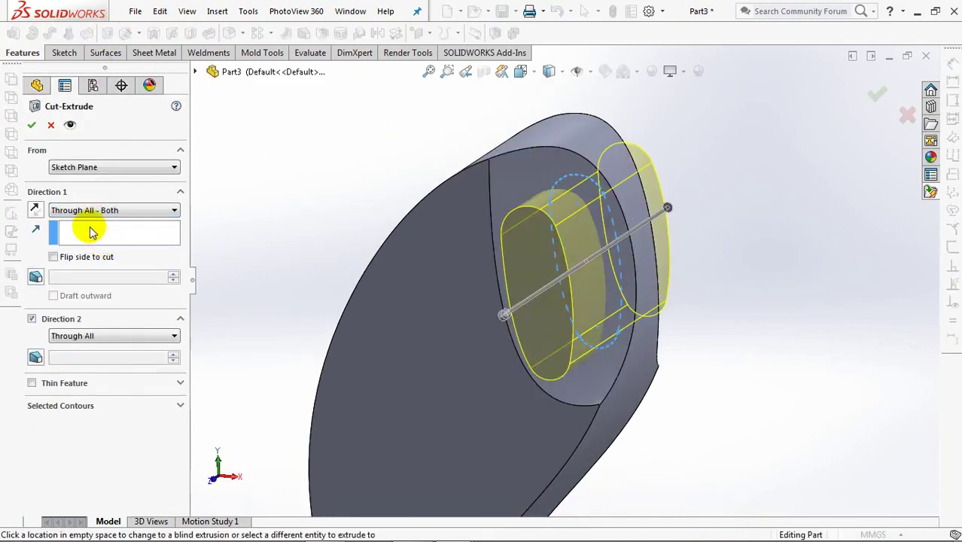
left_click(32, 127)
Start a sketch on the Front Plane and offset the body's long curved front edge 25 mm inward.
middle_click_drag(322, 187, 341, 126)
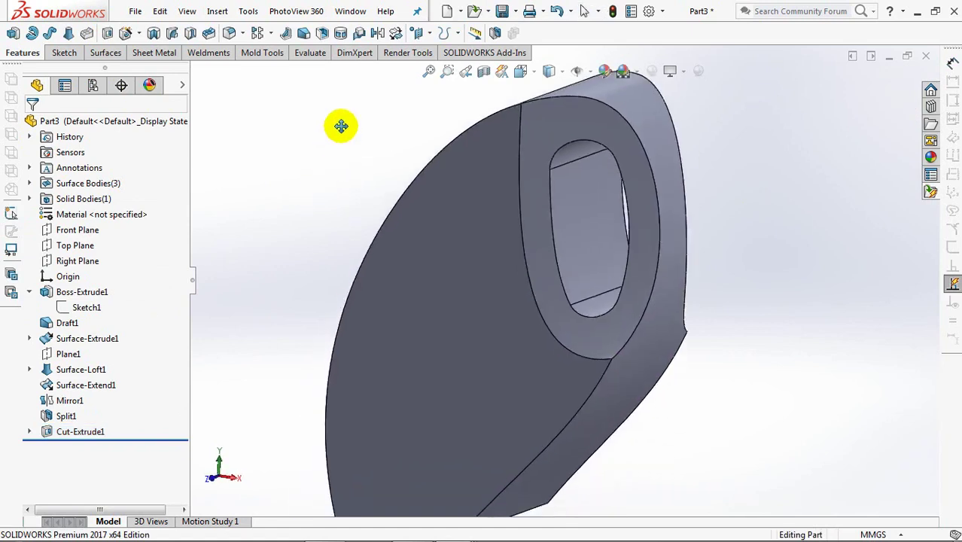
middle_click_drag(333, 169, 331, 186, "shift")
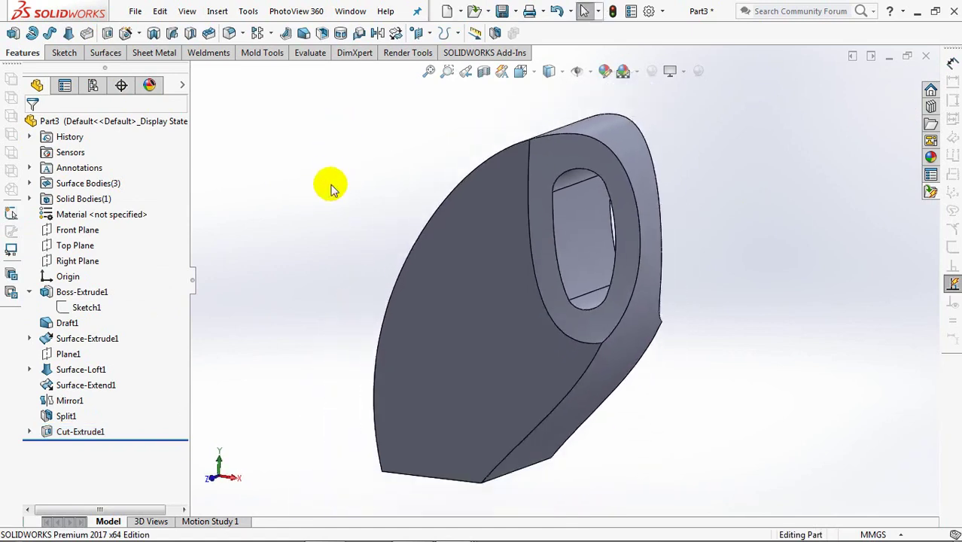
left_click(51, 228)
left_click(49, 209)
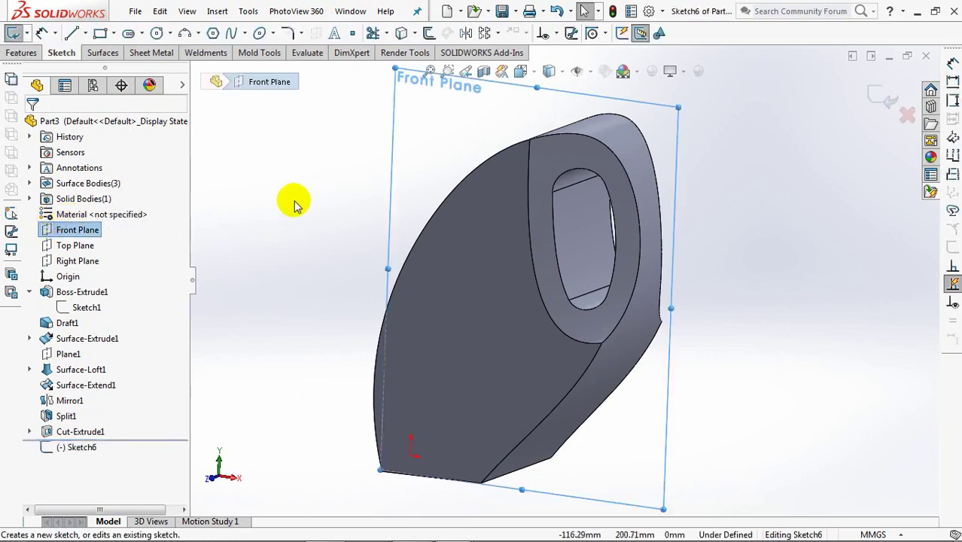
left_click(428, 34)
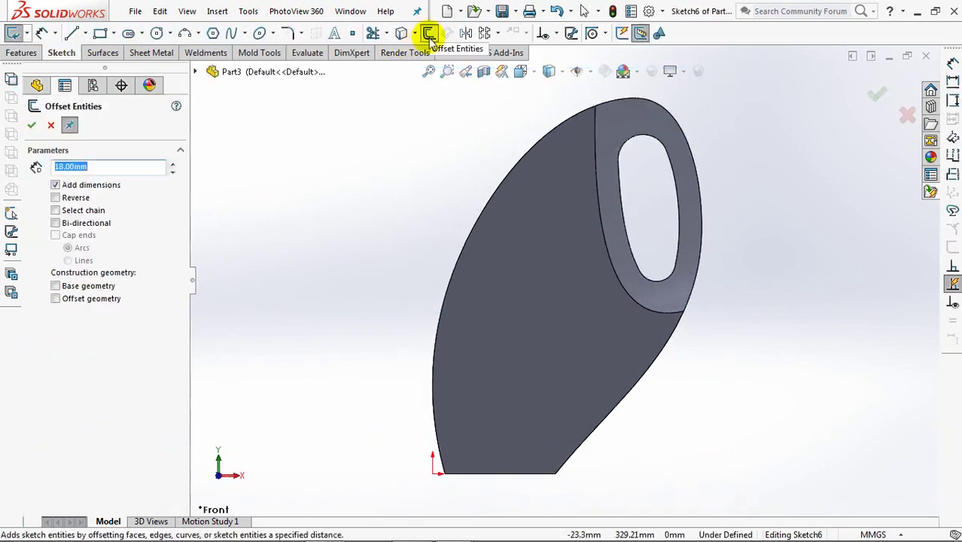
left_click(457, 264)
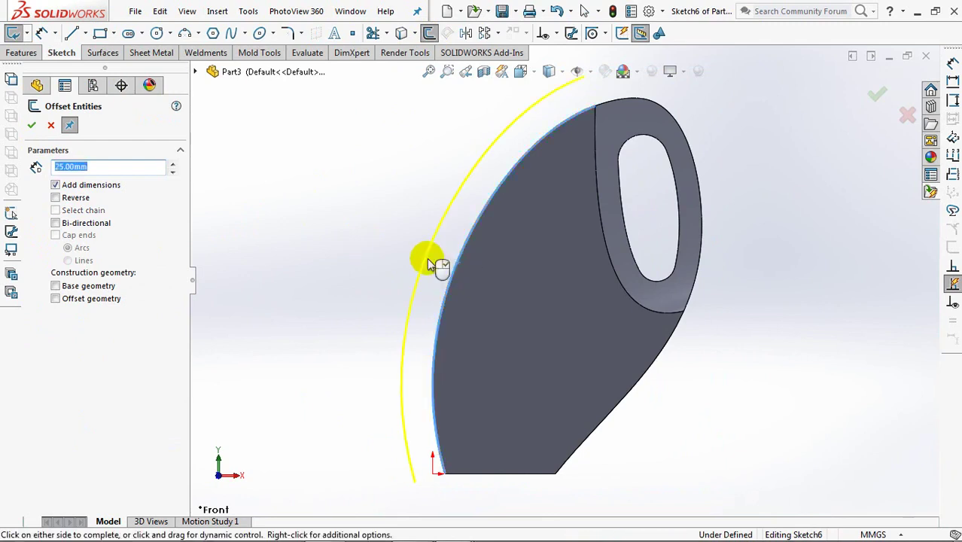
left_click(32, 126)
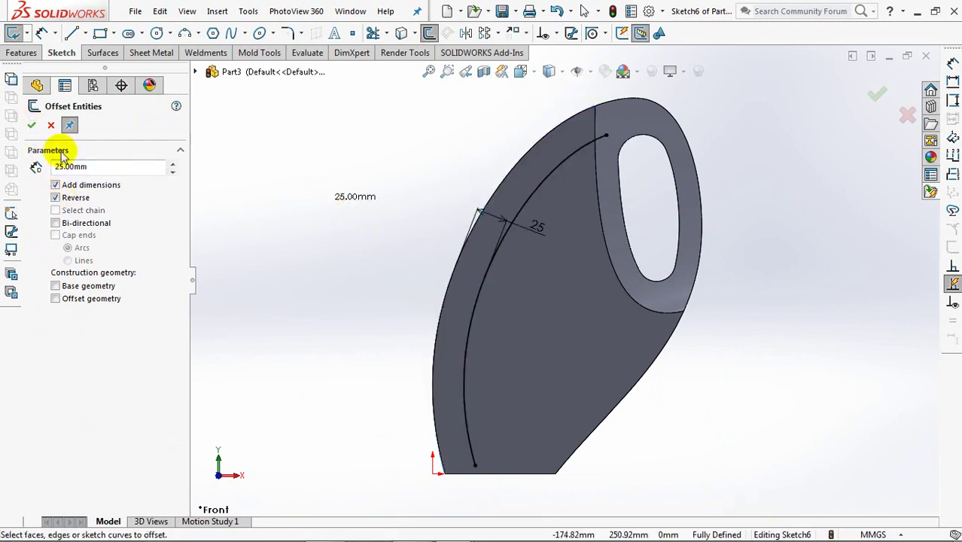
left_click(51, 125)
Draw two three-point arcs from the offset curve's lower and upper parts, meeting at a point below the handle opening.
left_click(185, 35)
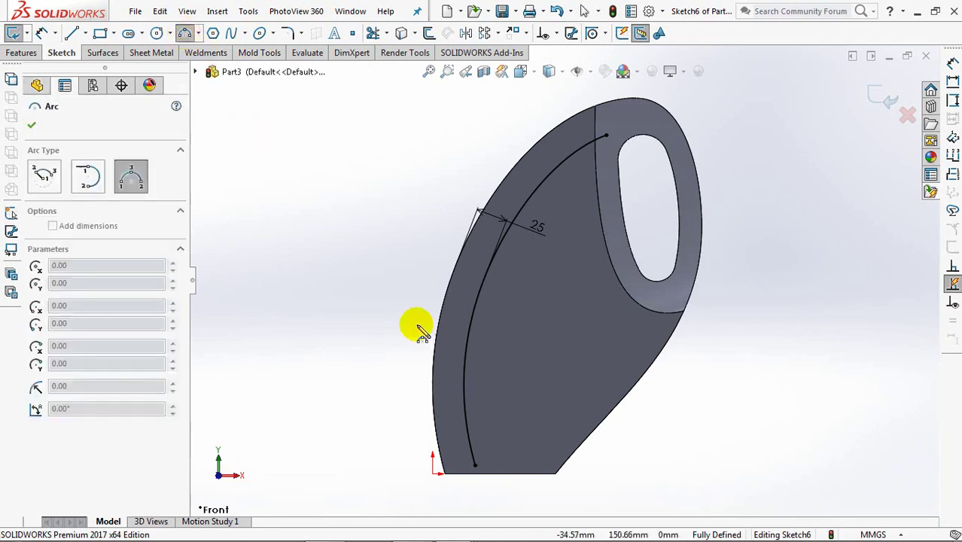
left_click_drag(472, 444, 528, 417)
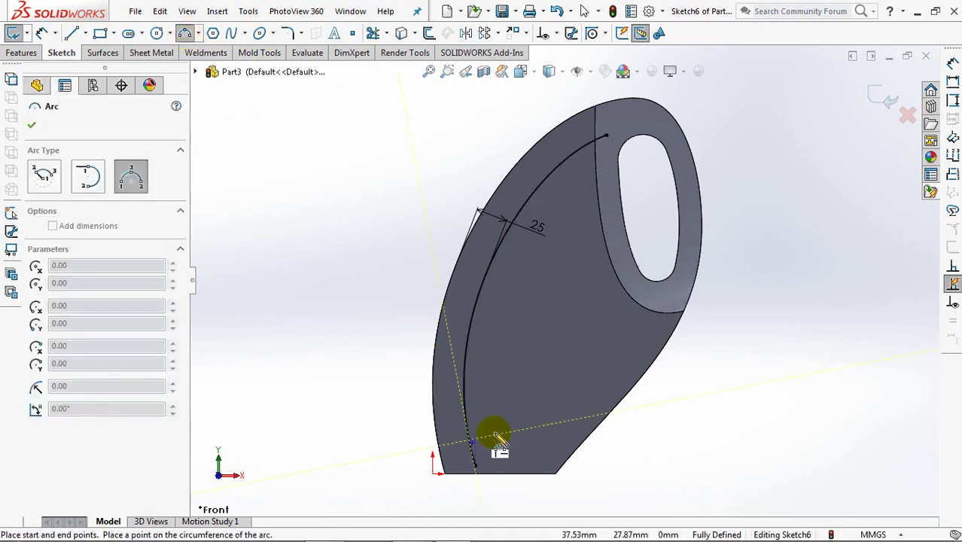
left_click_drag(628, 331, 627, 329)
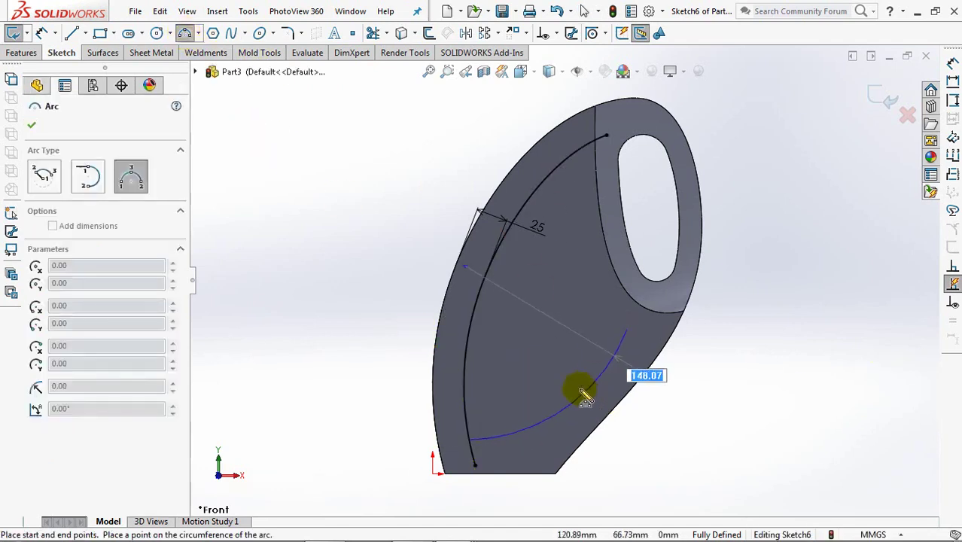
left_click(580, 394)
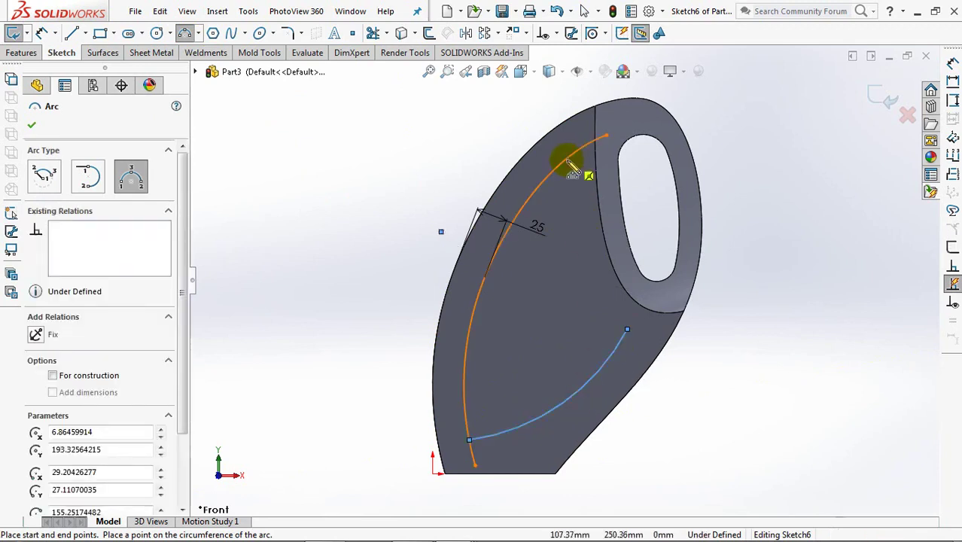
left_click_drag(568, 162, 627, 331)
left_click(599, 282)
right_click(597, 271)
left_click(617, 284)
Trim both ends of the offset curve beyond the arcs to leave a closed three-sided profile.
left_click(372, 32)
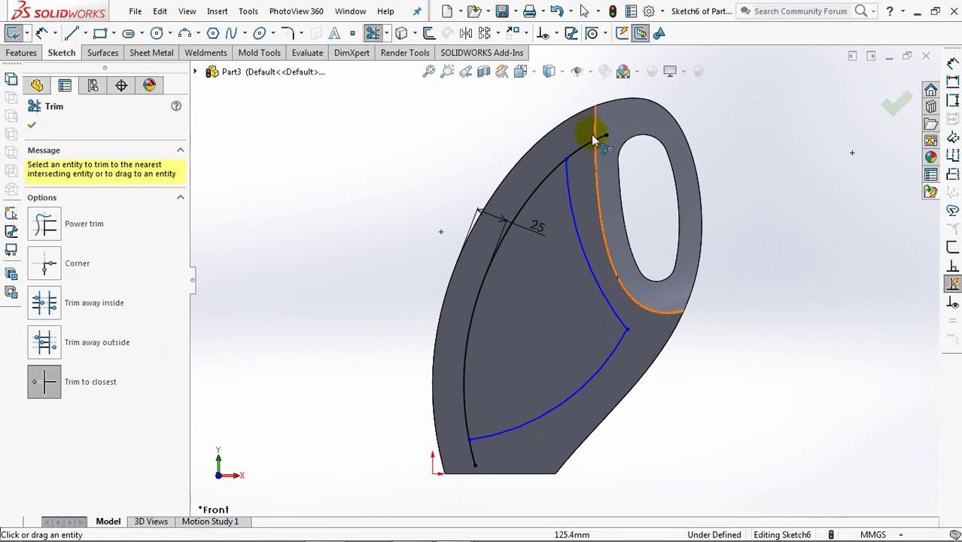
left_click(475, 463)
left_click(31, 124)
Dimension the lower corner of the three-sided profile 20 mm vertically above the origin.
left_click(41, 32)
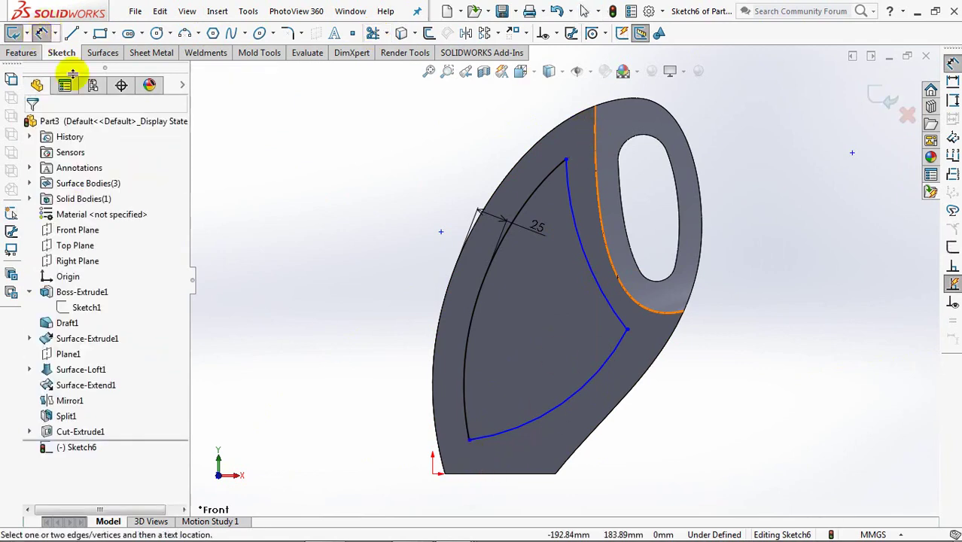
left_click(467, 442)
left_click(433, 475)
left_click(395, 452)
type("20.00mm")
left_click(333, 451)
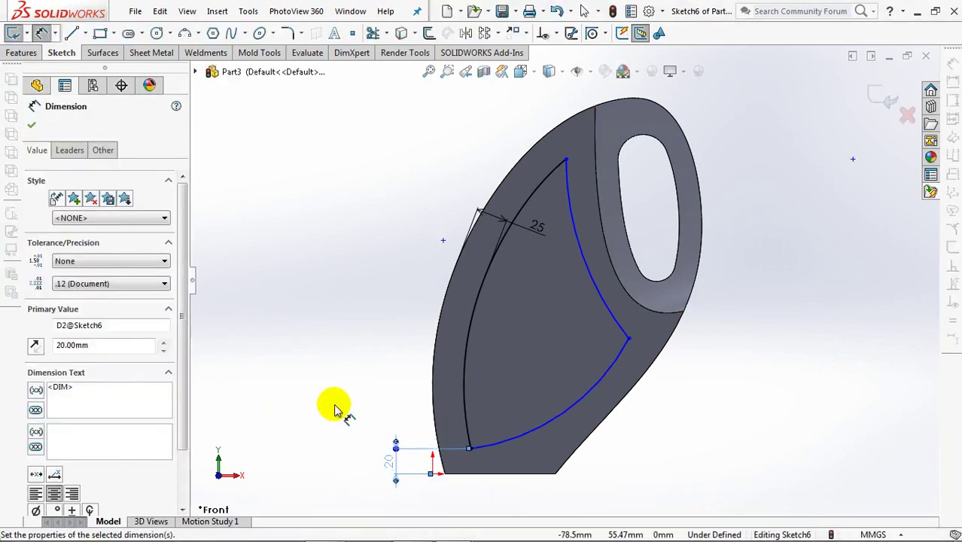
Dimension the corner where the two arcs meet at 120 mm vertically and 150 mm horizontally from the origin.
left_click(627, 338)
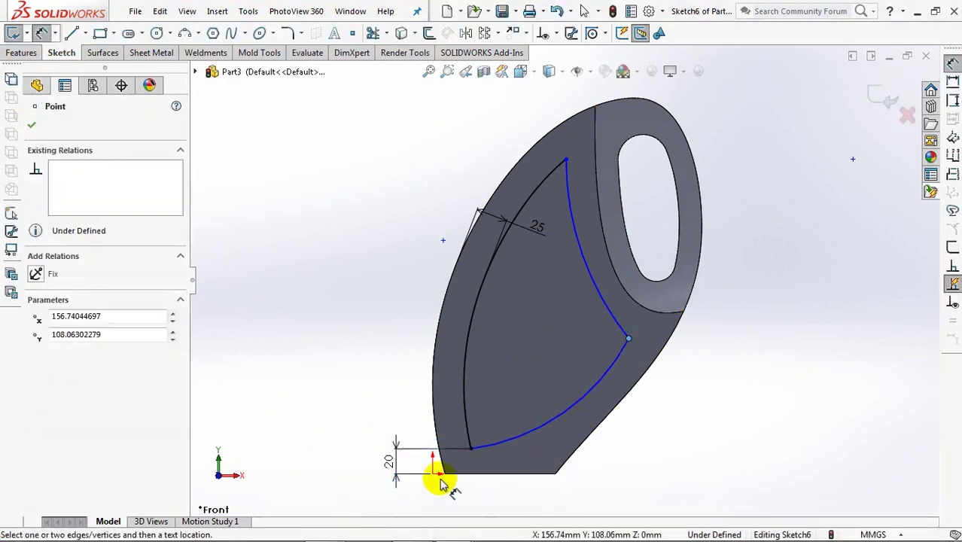
left_click(435, 474)
left_click(363, 422)
type("120")
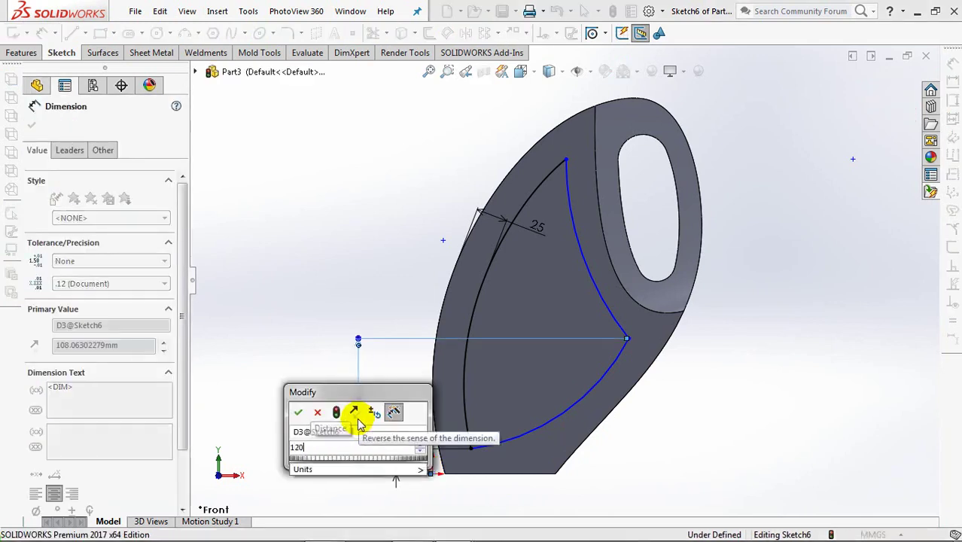
left_click(298, 413)
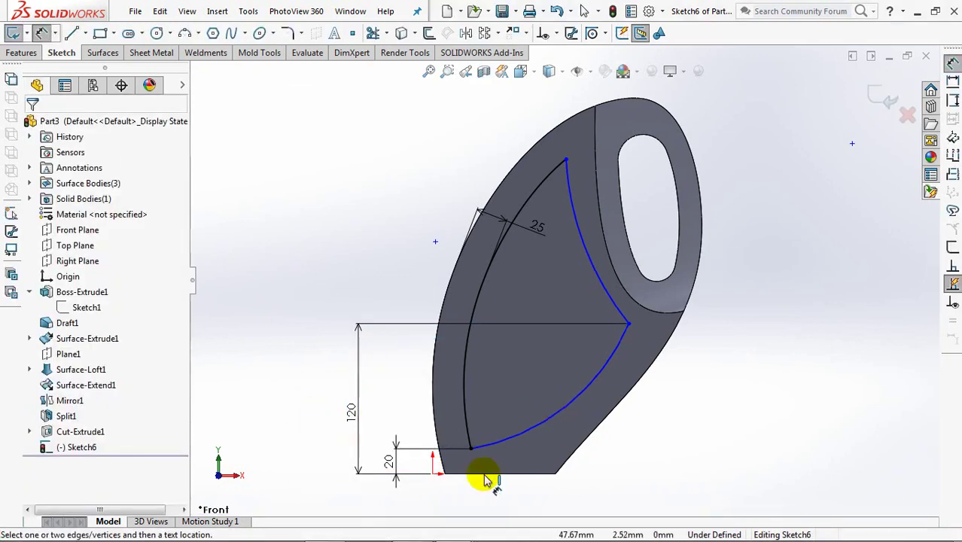
left_click(432, 474)
left_click(629, 325)
left_click(556, 495)
type("150")
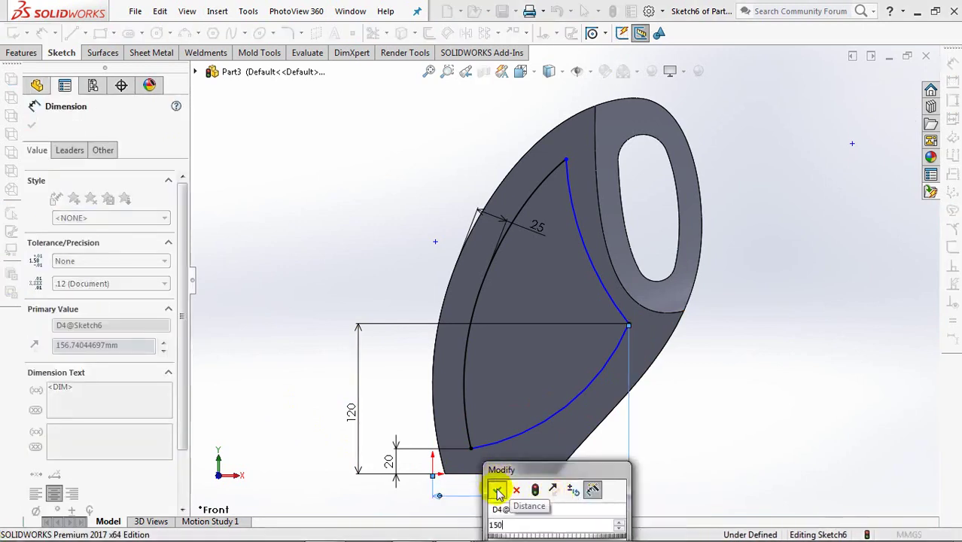
left_click(496, 490)
Dimension the profile's upper corner 250 mm vertically above the origin.
left_click(566, 161)
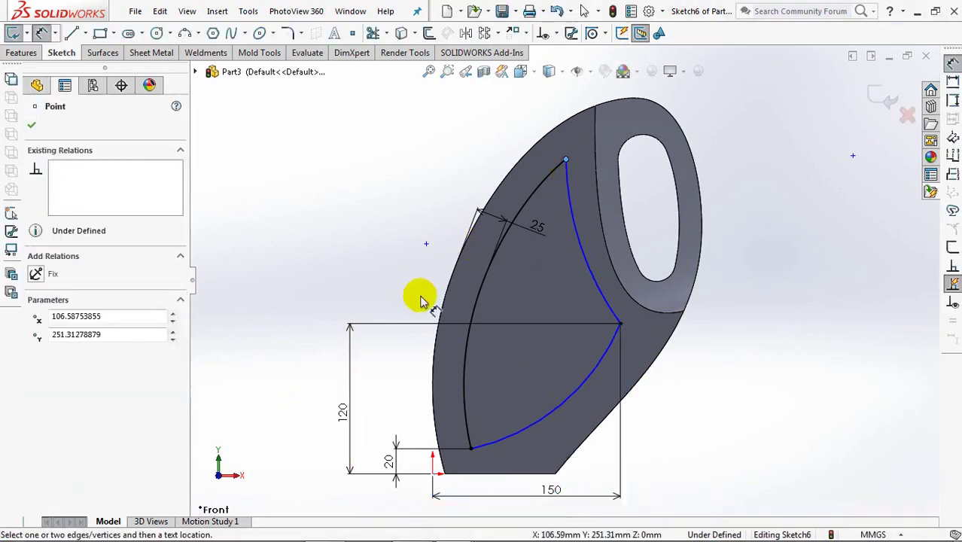
left_click(432, 474)
left_click(317, 347)
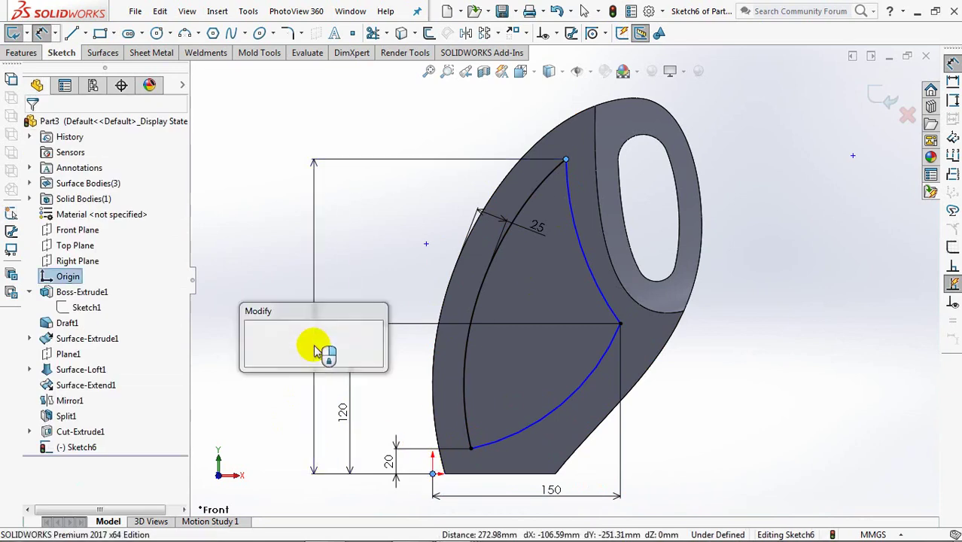
type("250")
left_click(254, 338)
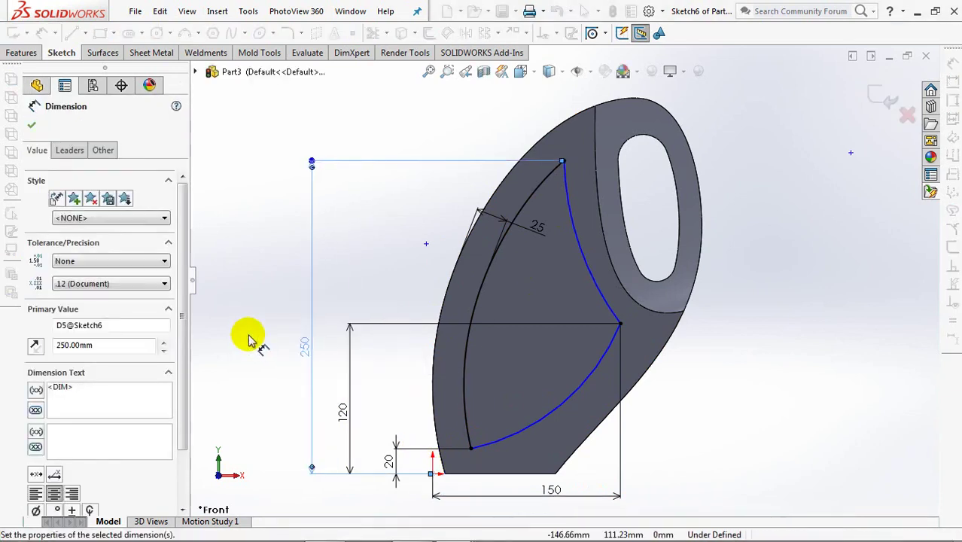
left_click(248, 334)
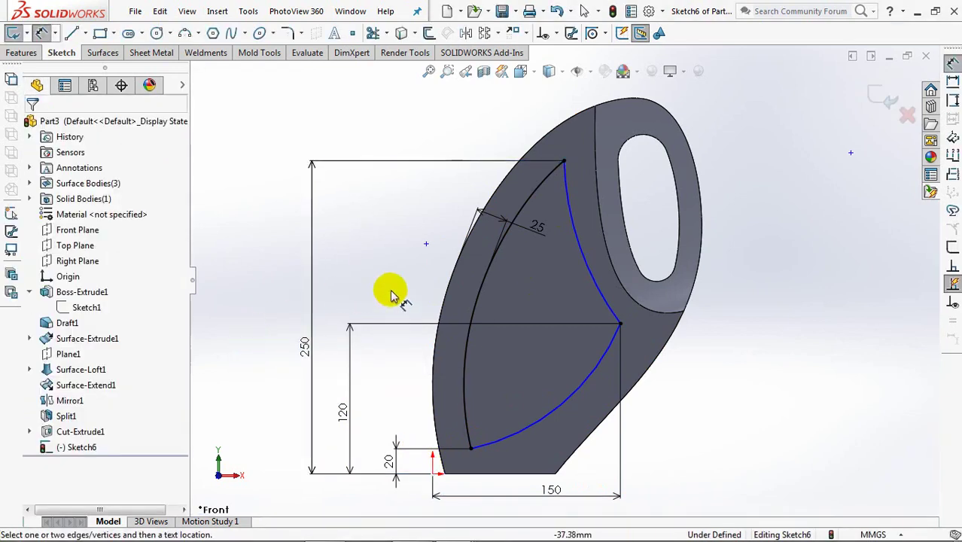
Dimension the upper arc with a radius of 200 mm and the lower arc with a radius of 150 mm.
left_click(589, 251)
left_click(538, 274)
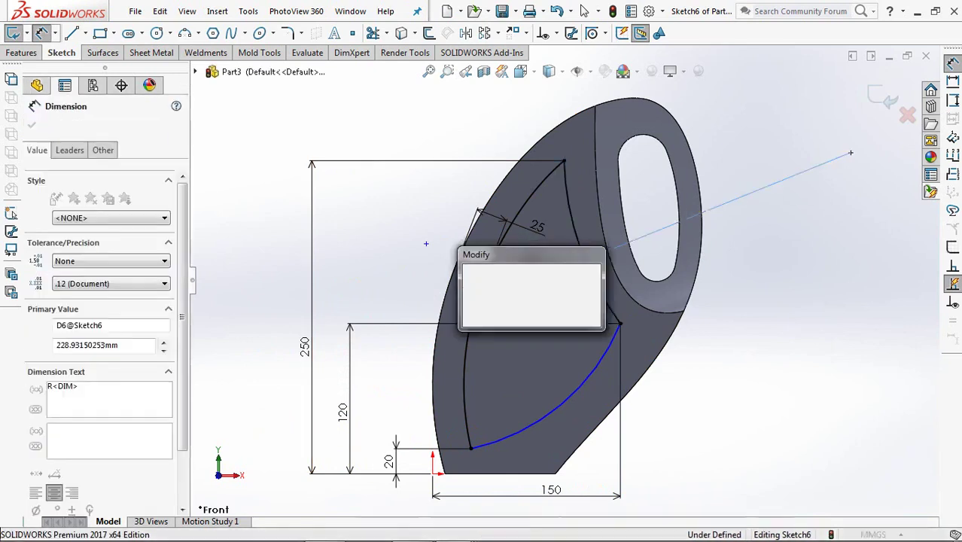
type("200")
left_click(471, 275)
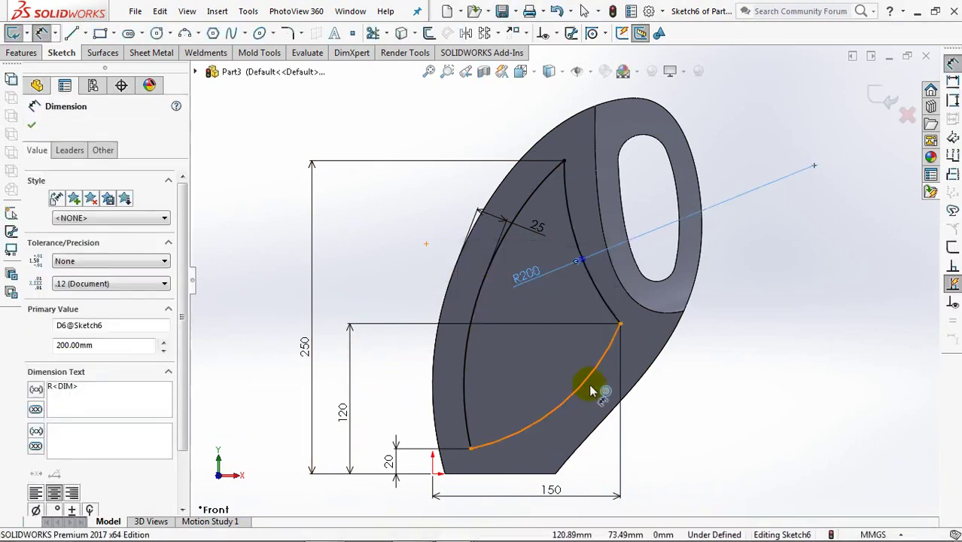
left_click_drag(591, 387, 658, 422)
left_click(658, 421)
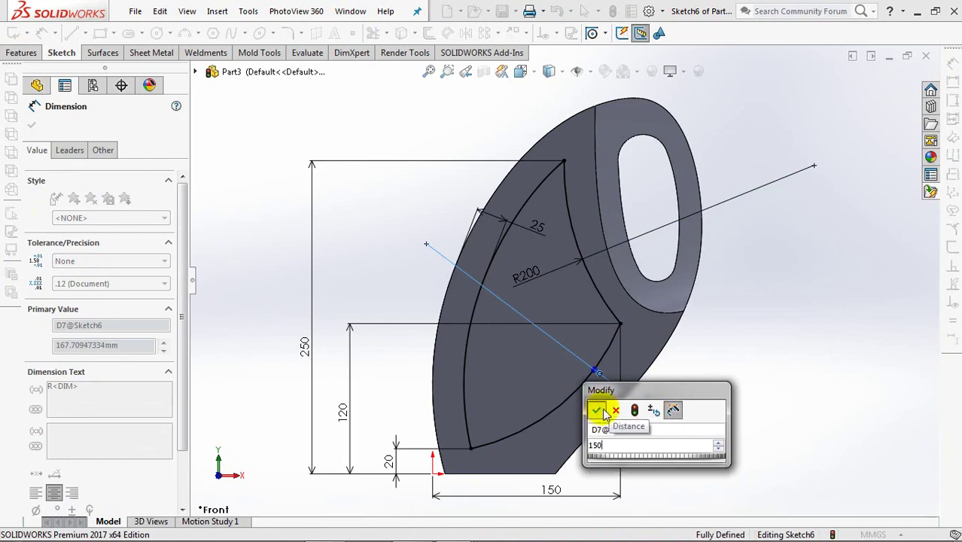
left_click(622, 401)
left_click(746, 396)
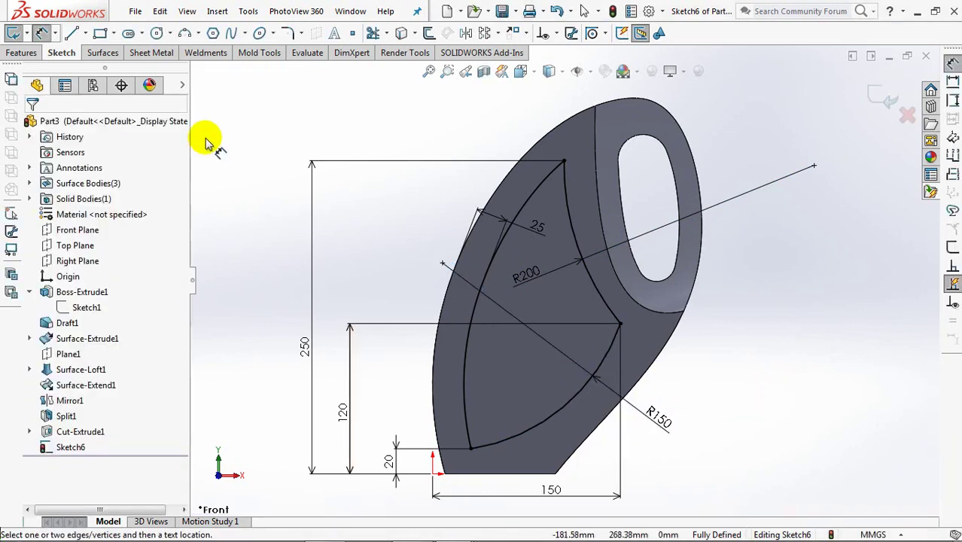
Round the profile's upper corner with a 5 mm sketch fillet, accepting the loss of its relations, and finish the sketch.
left_click(286, 34)
type("5.00mm")
left_click(565, 163)
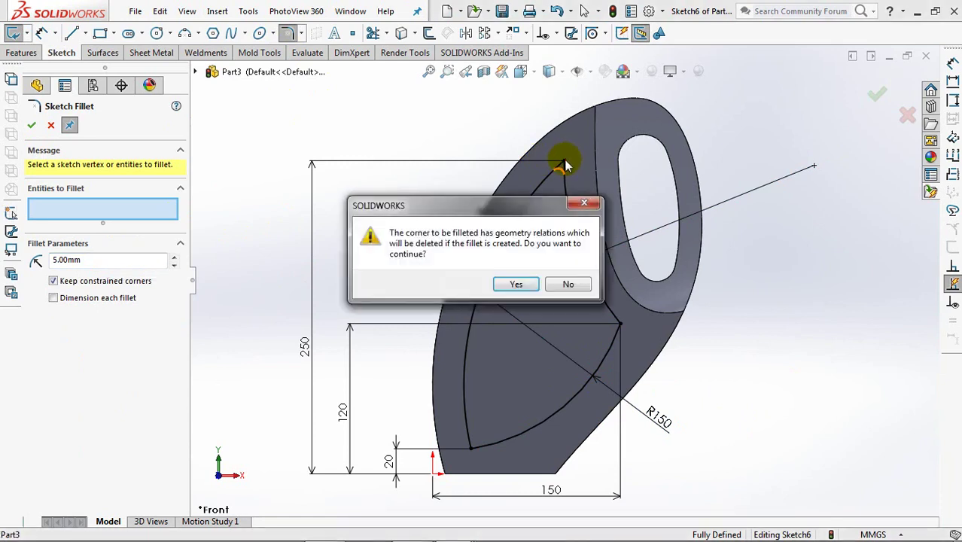
left_click(517, 287)
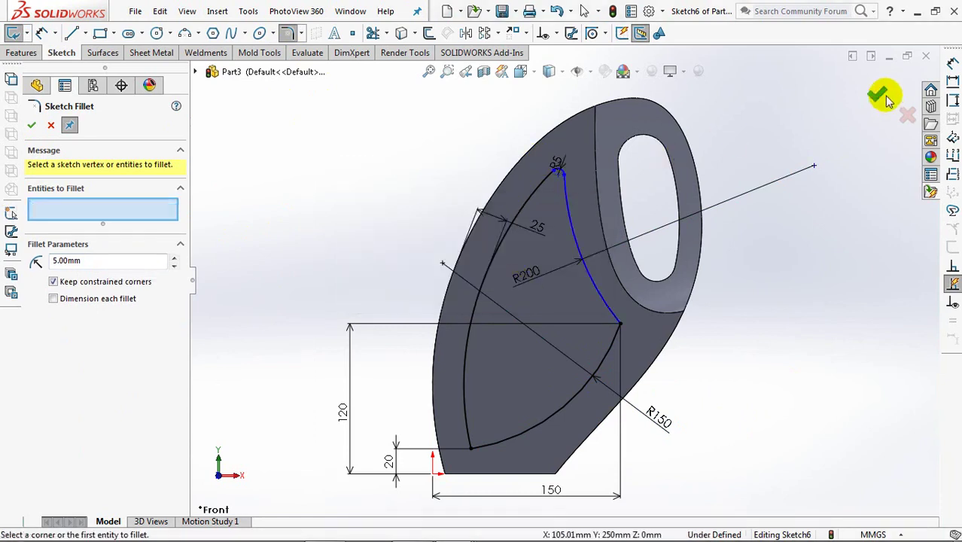
left_click(881, 95)
left_click(882, 96)
Project the three-sided sketch onto the body's large side face as a split line.
left_click(446, 33)
left_click(459, 49)
left_click(526, 286)
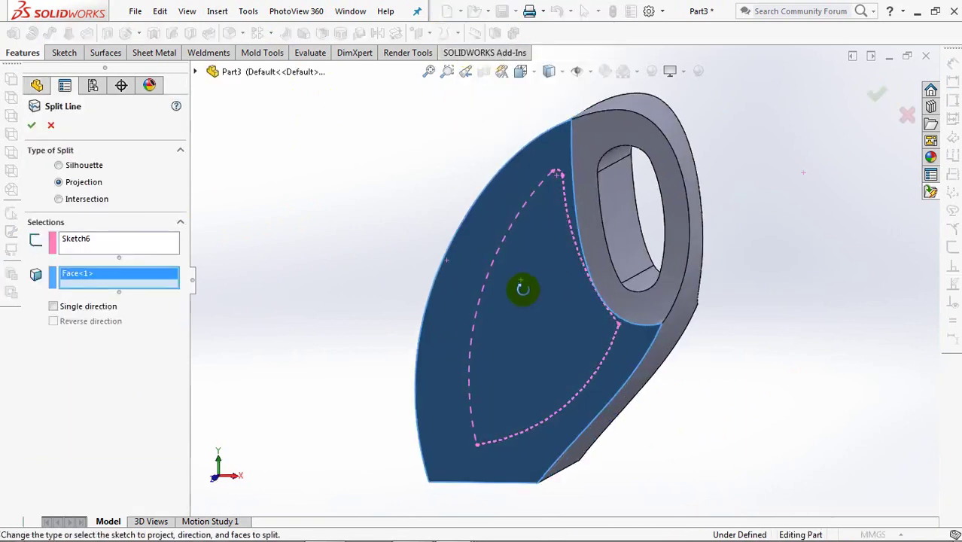
right_click(342, 185)
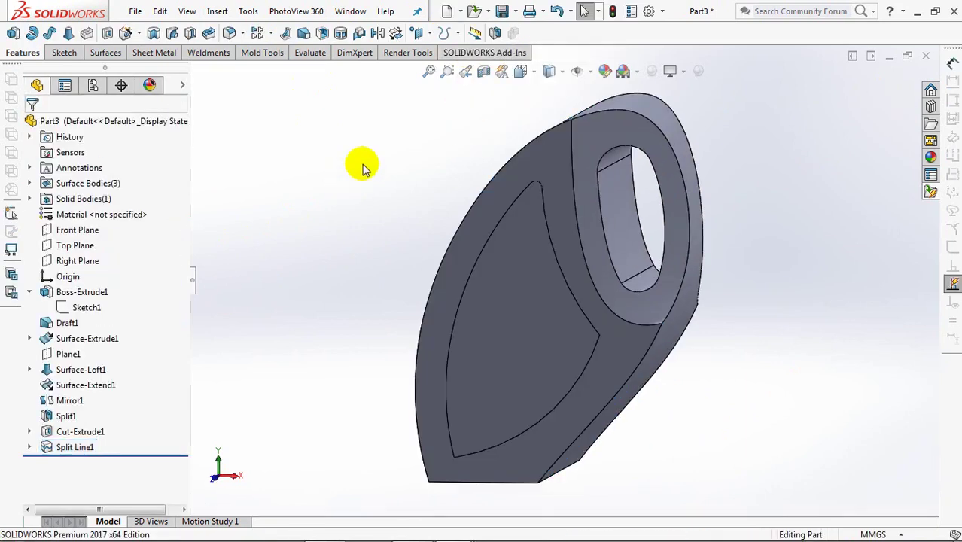
Create an offset surface from the three-sided split face and use it for a thickened cut of 3 mm.
scroll(162, 58, "down", 2)
left_click(162, 33)
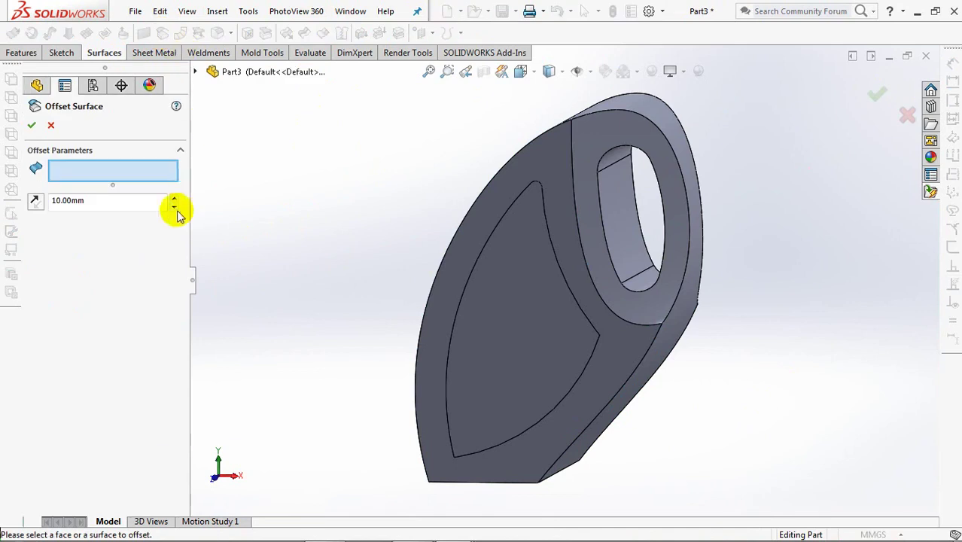
left_click(509, 308)
right_click(510, 308)
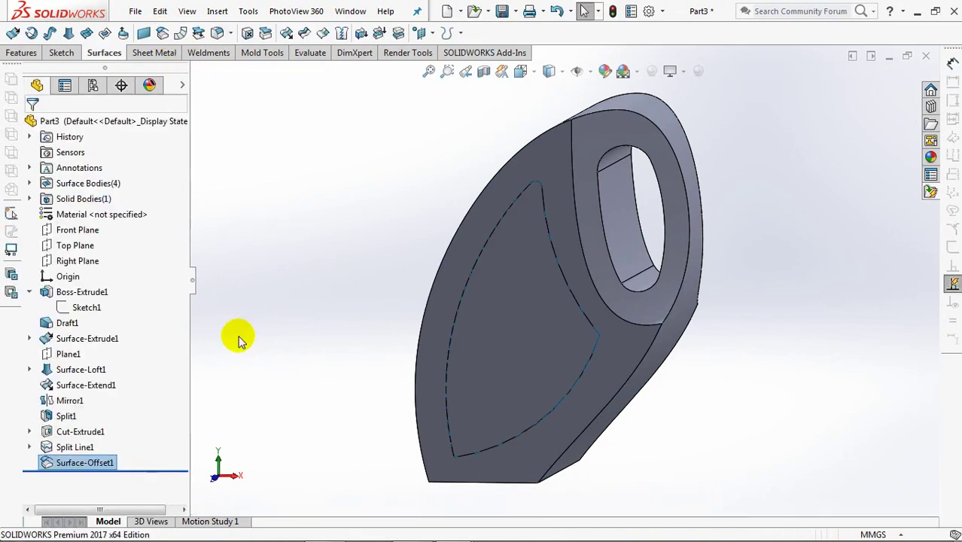
left_click(381, 33)
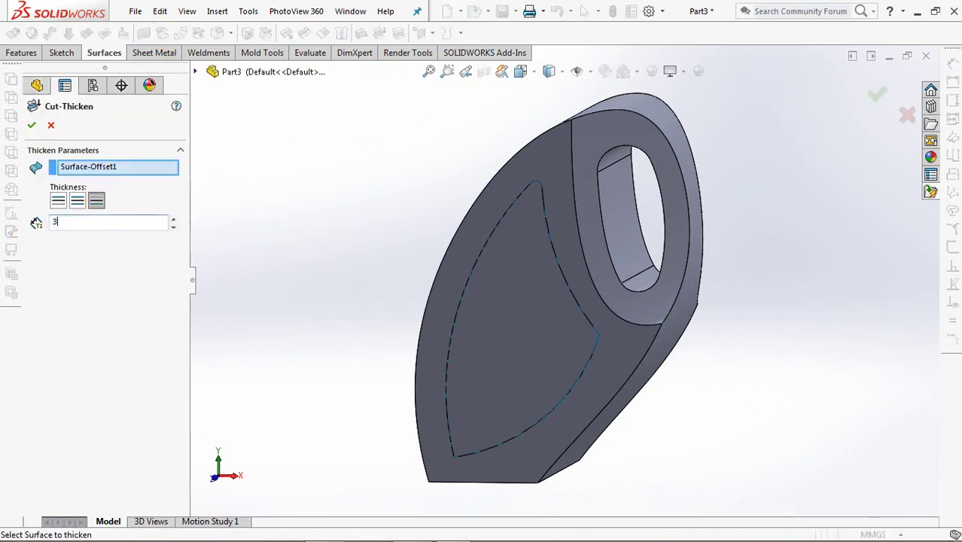
left_click(33, 127)
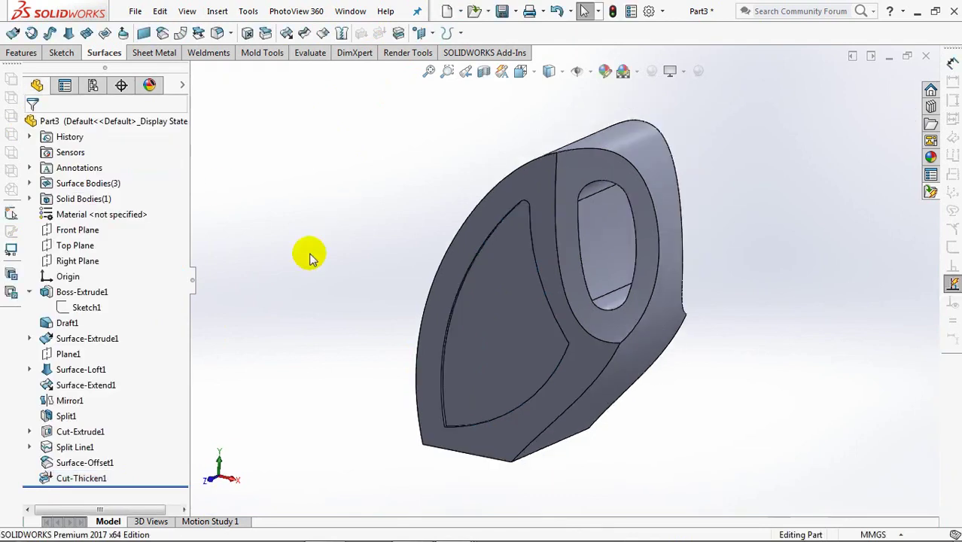
Mirror the thickened cut about the Front Plane to the opposite side of the body.
left_click(73, 229)
middle_click_drag(320, 229, 283, 255)
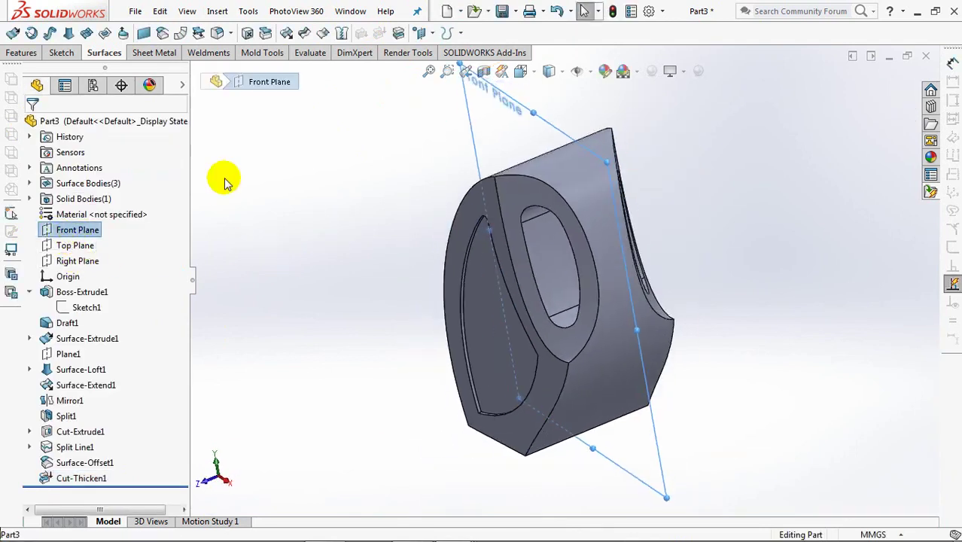
left_click(21, 53)
left_click(380, 33)
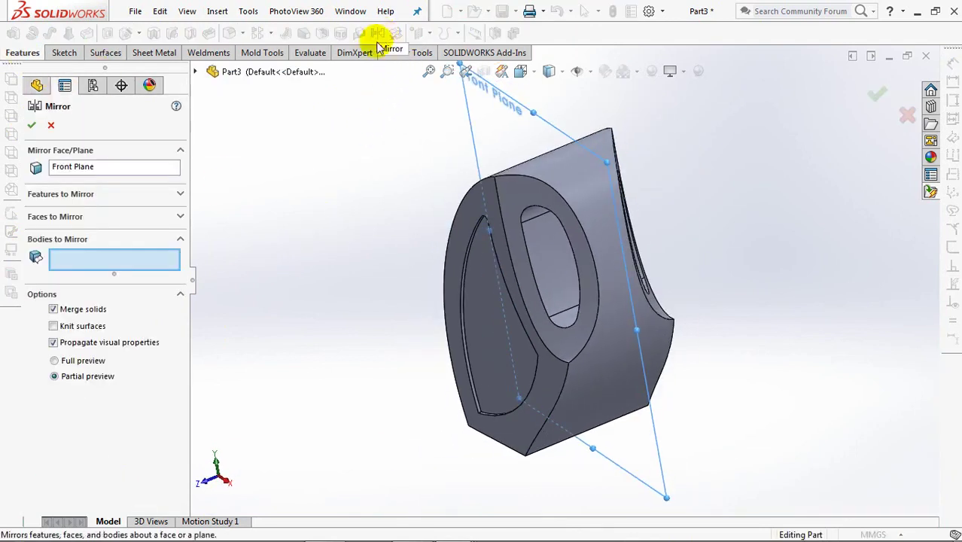
left_click(108, 194)
left_click(483, 340)
middle_click_drag(341, 269, 312, 285)
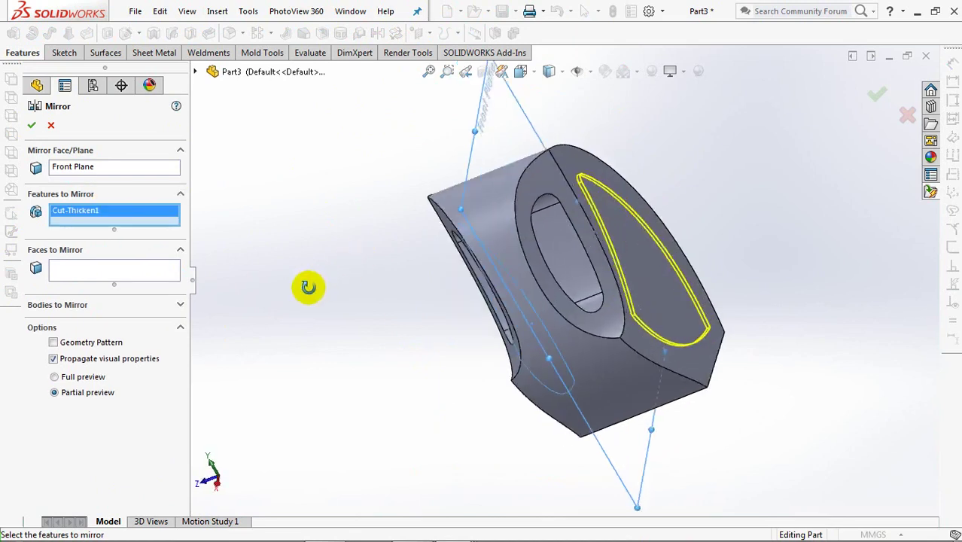
middle_click_drag(395, 320, 374, 284)
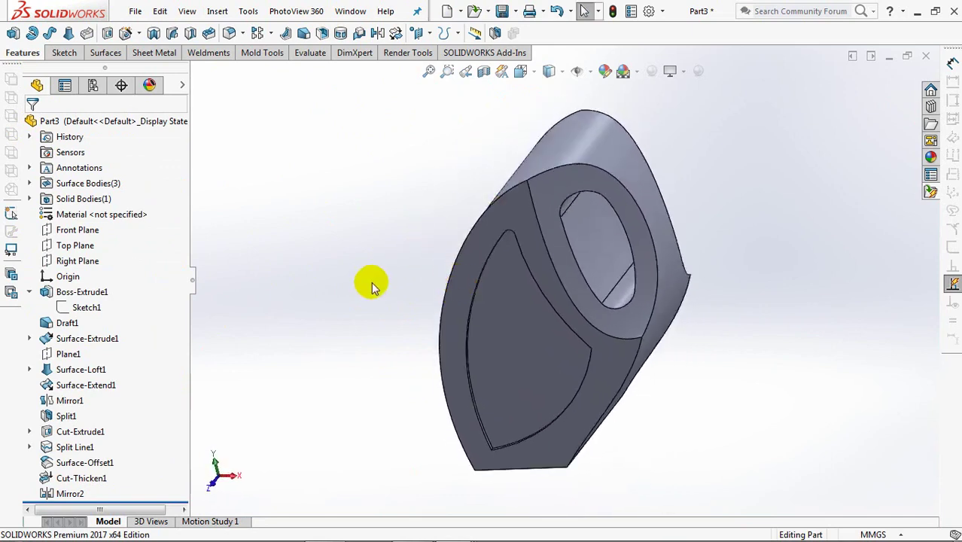
Start a sketch on the Front Plane and show the body's original profile sketch with its construction rectangle.
left_click(78, 230)
left_click(42, 114)
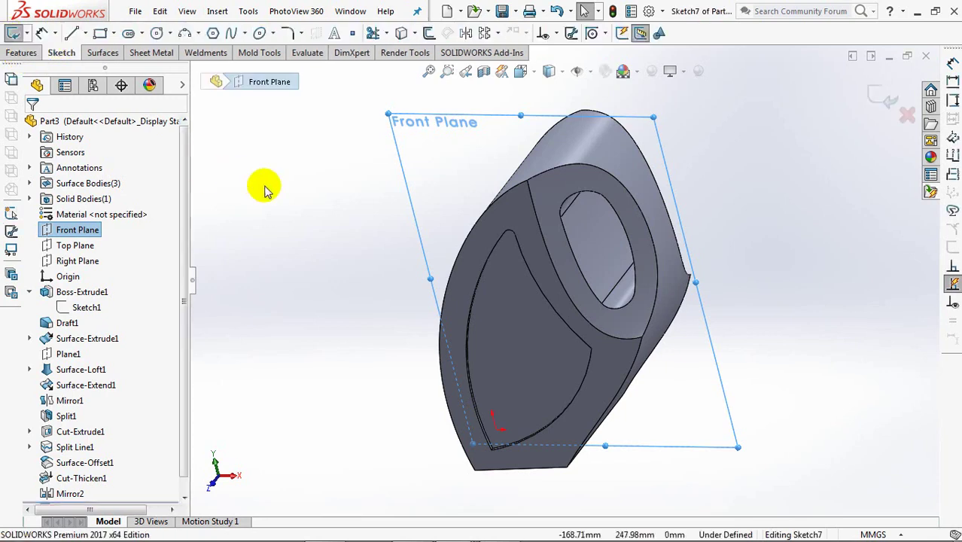
left_click(85, 307)
left_click(81, 281)
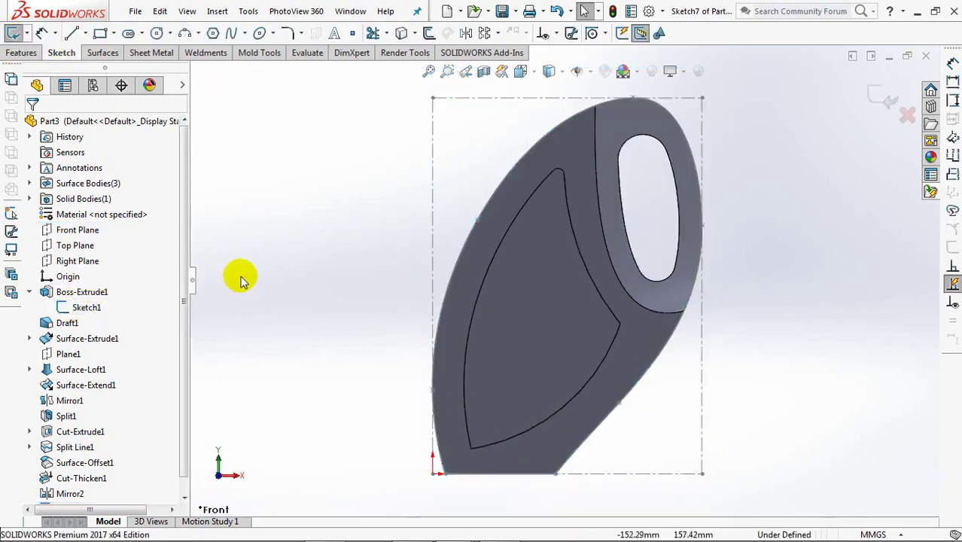
Sketch a horizontal line across the handle opening, a vertical line down to the base's end corner, and a horizontal line about 130 mm long from there.
left_click(71, 33)
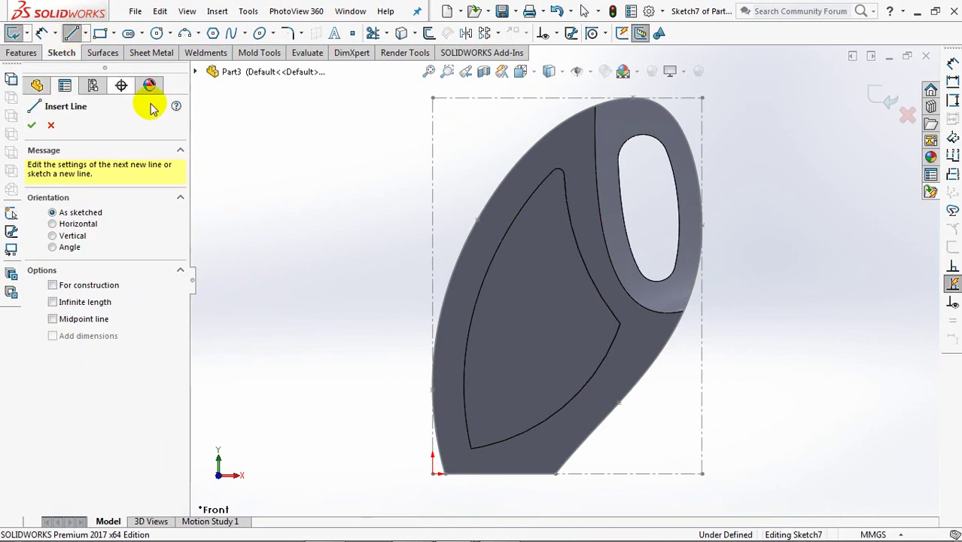
left_click(693, 192)
left_click(555, 194)
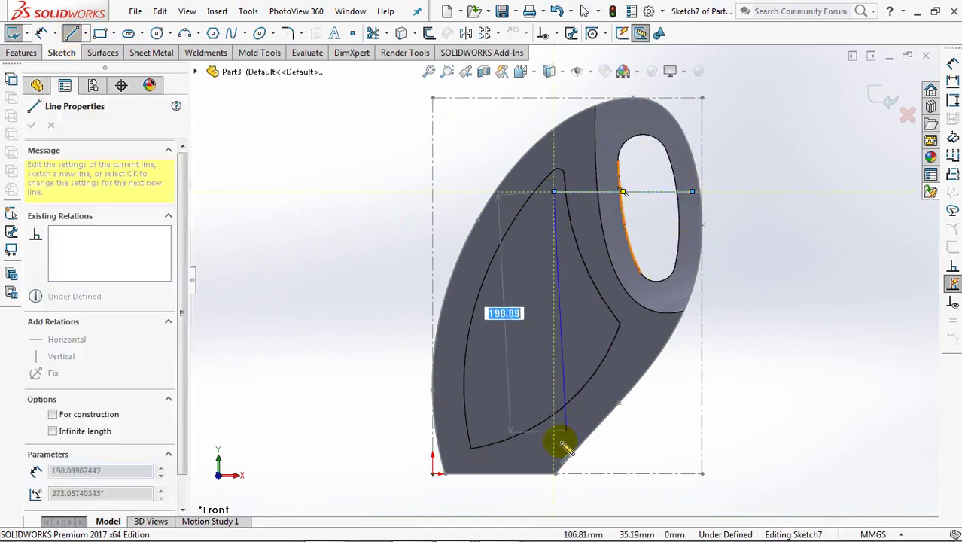
left_click(554, 475)
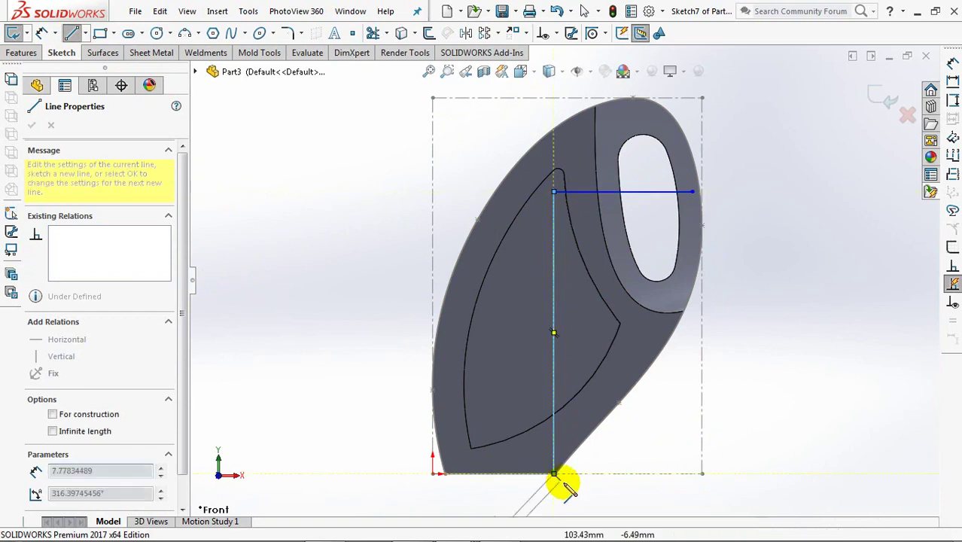
left_click(716, 475)
right_click(715, 475)
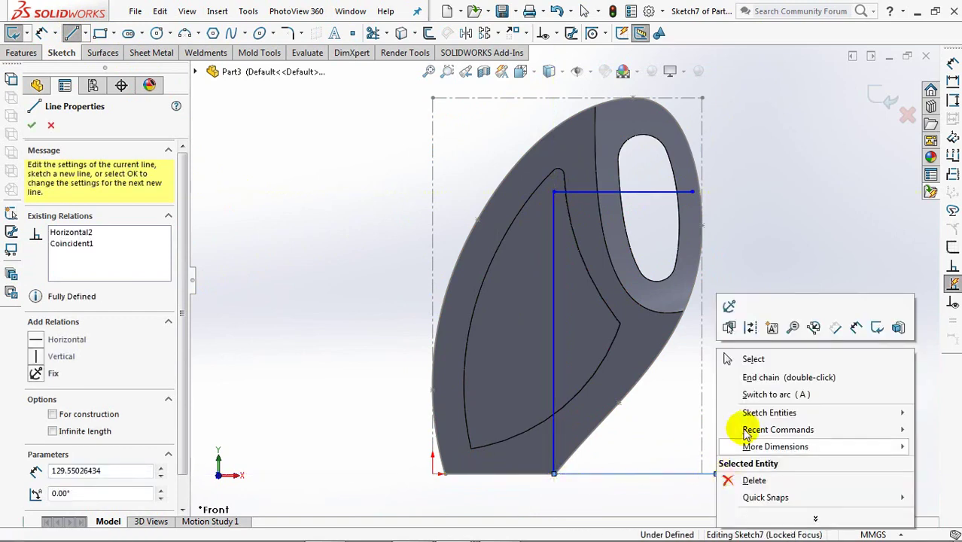
left_click(732, 357)
Close the line chain with a three-point arc between the free ends of the two horizontal lines, bowed slightly inward.
left_click(185, 33)
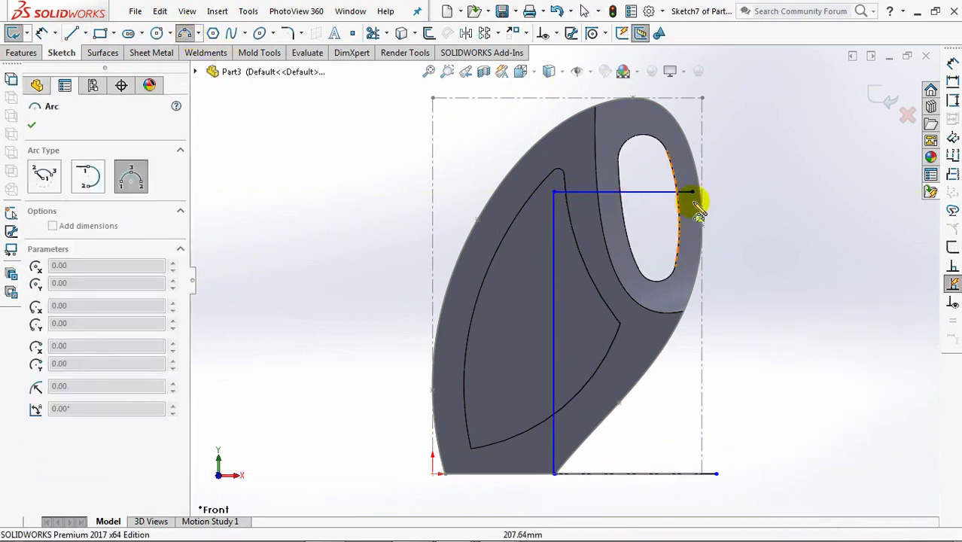
left_click(692, 193)
left_click(718, 473)
left_click(693, 372)
right_click(694, 373)
left_click(713, 384)
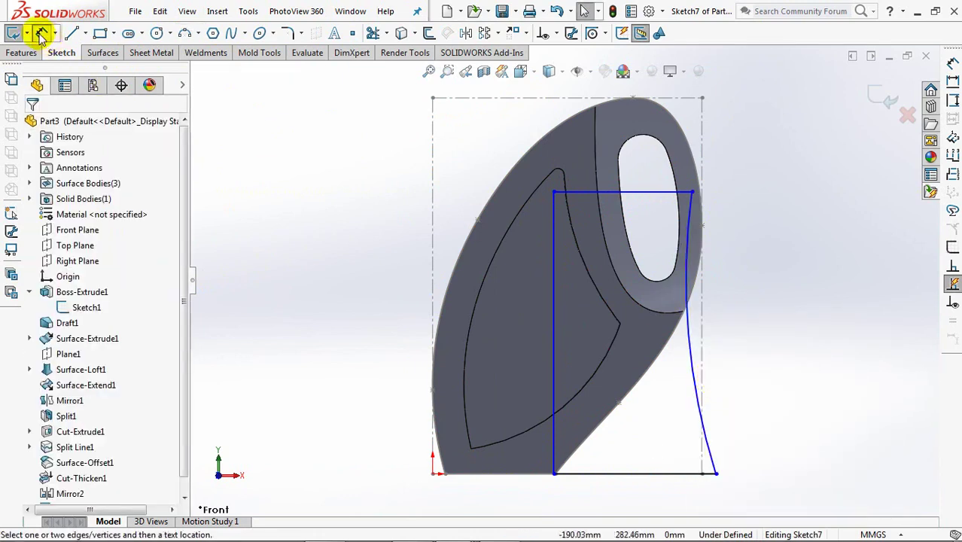
Dimension the arc's lower end 9 mm beyond the construction rectangle's side and set the bottom line's length to 124 mm.
left_click(717, 474)
left_click(703, 474)
left_click(738, 493)
type("9")
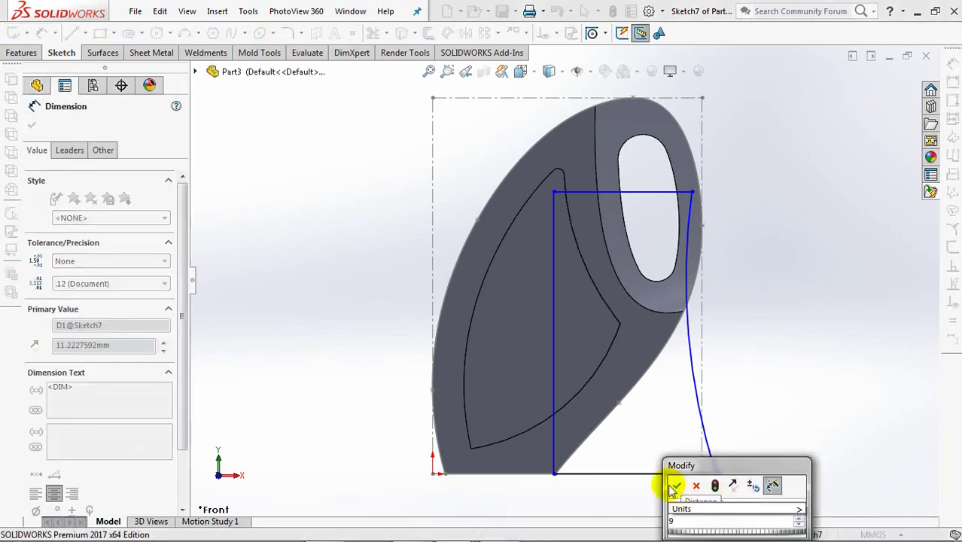
left_click(677, 486)
left_click(661, 494)
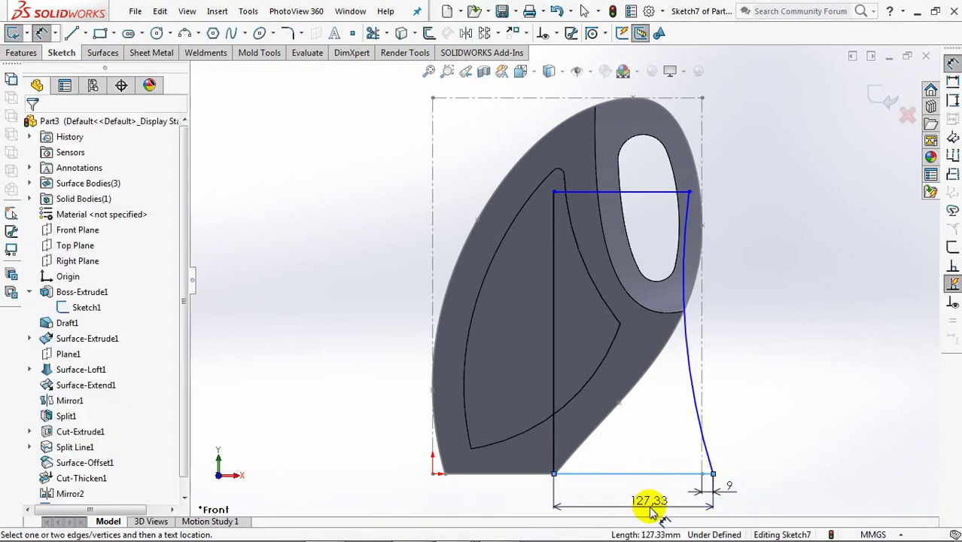
left_click(653, 509)
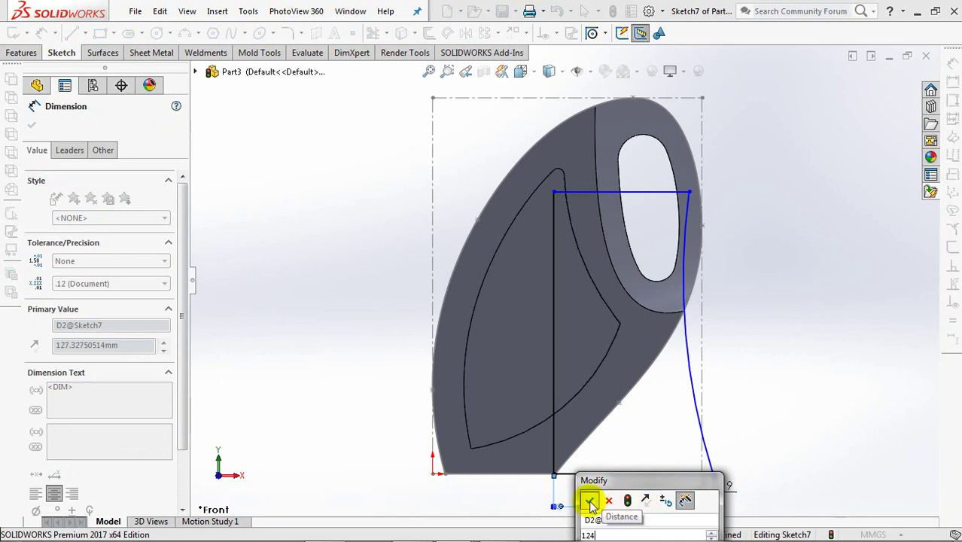
left_click(591, 501)
Set the sketch's vertical line to a length of 214 mm.
middle_click_drag(756, 393, 755, 321, "ctrl")
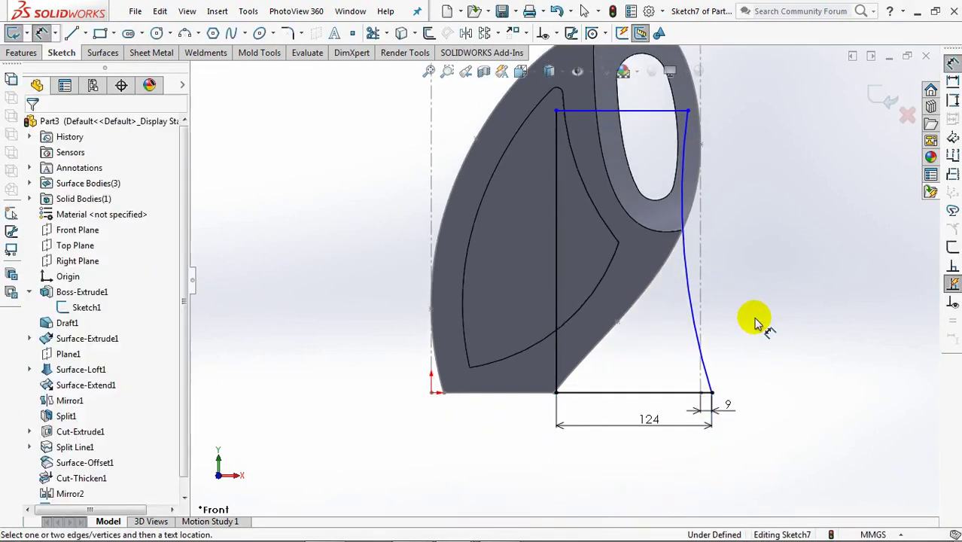
left_click(557, 227)
left_click(380, 242)
type("214")
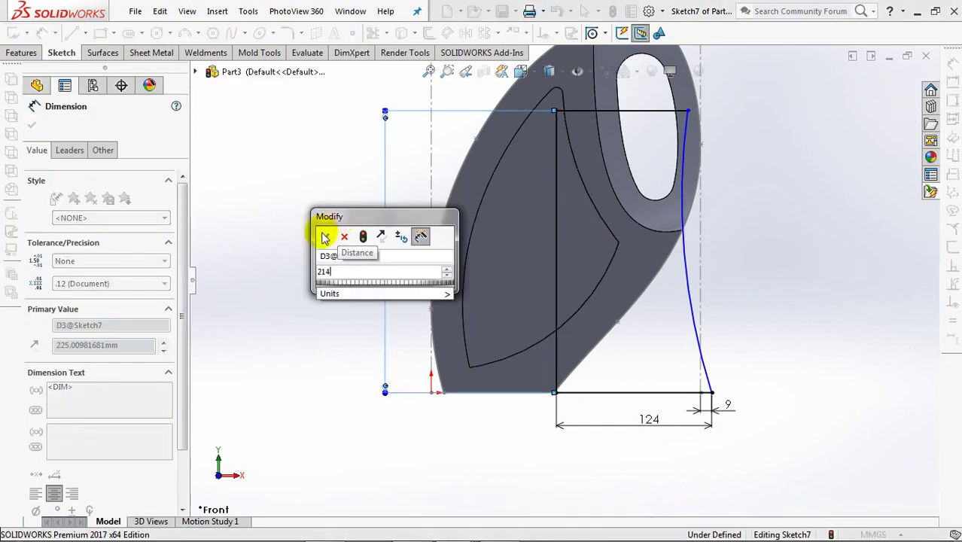
left_click(325, 237)
key("Escape")
Place the arc's upper end 5 mm inside the construction rectangle's vertical side.
left_click(688, 125)
left_click(701, 102)
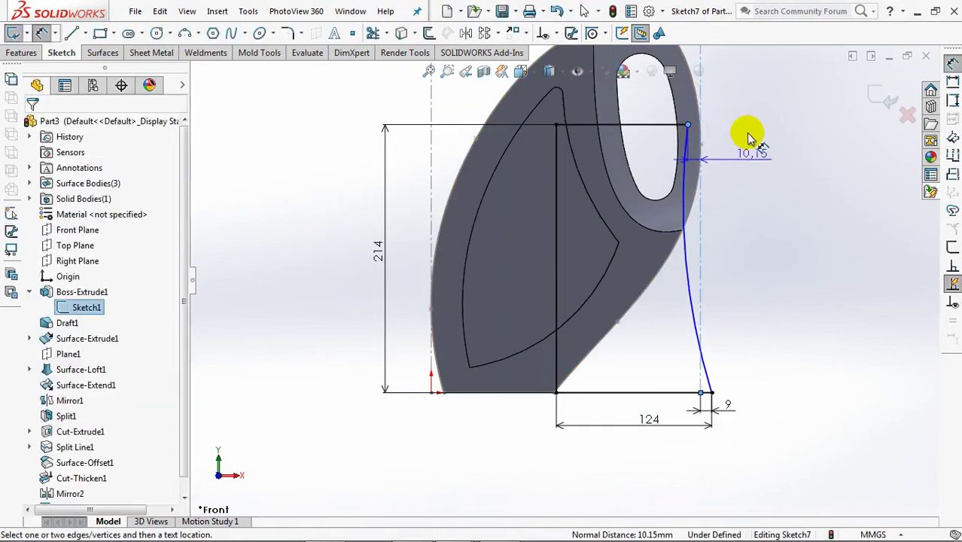
left_click(753, 111)
type("5")
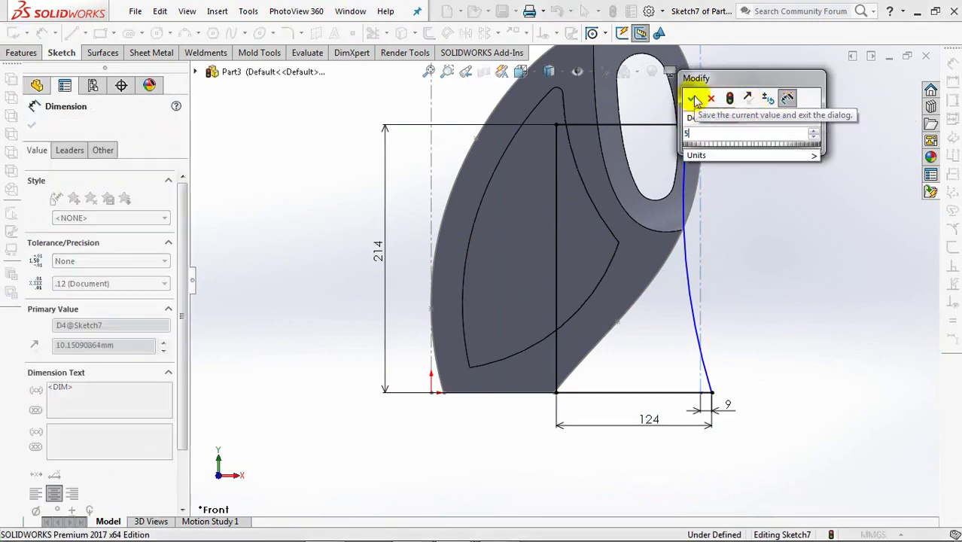
left_click(696, 100)
Set the arc's radius to 350 mm and finish the sketch.
left_click(691, 268)
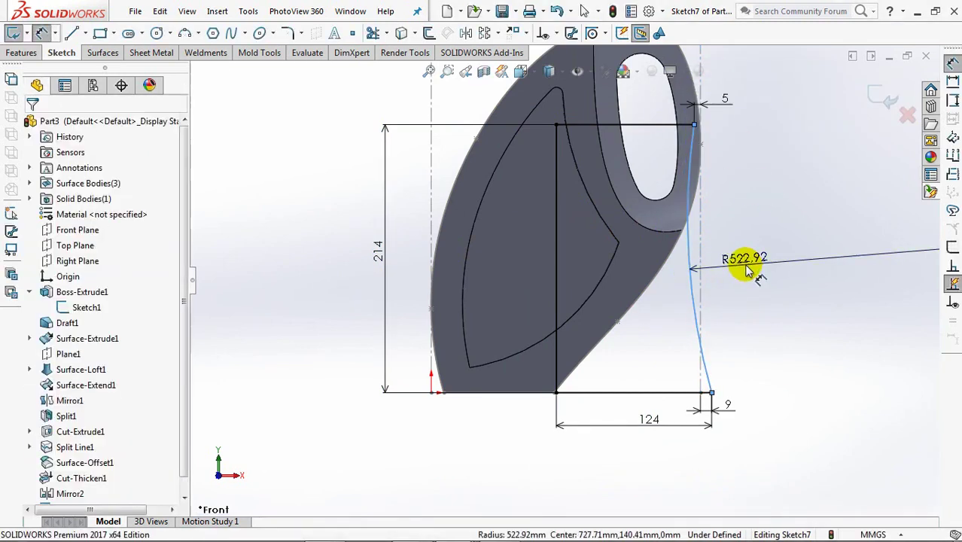
left_click(747, 269)
type("350")
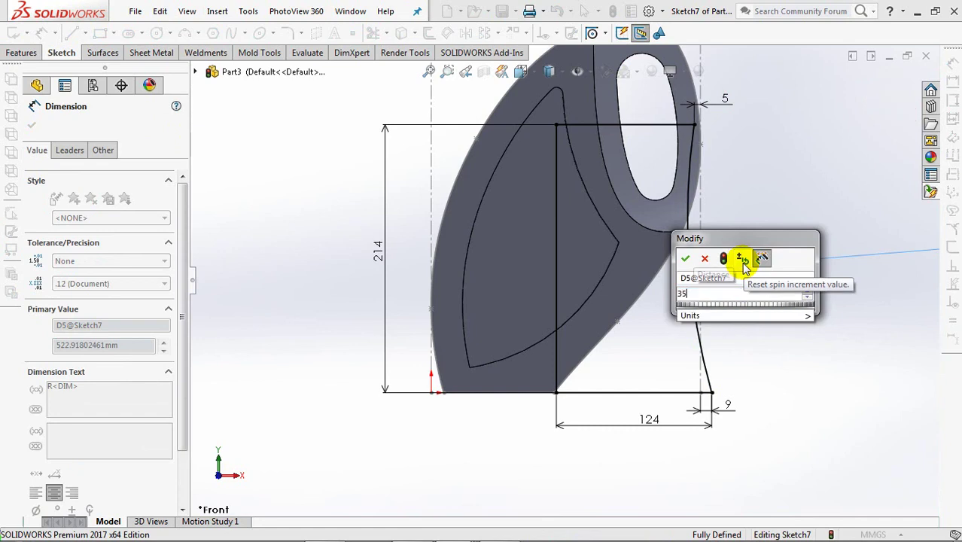
left_click(685, 259)
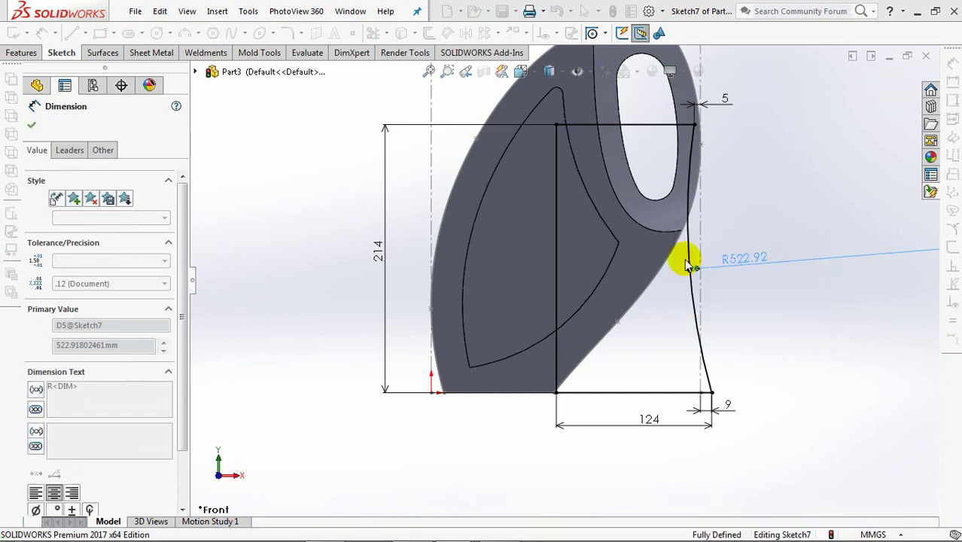
left_click(759, 214)
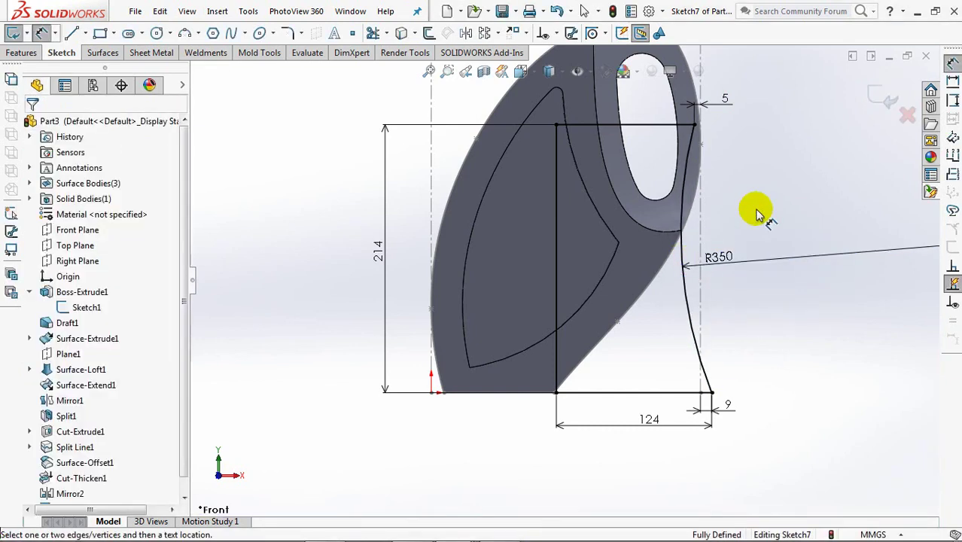
left_click(879, 96)
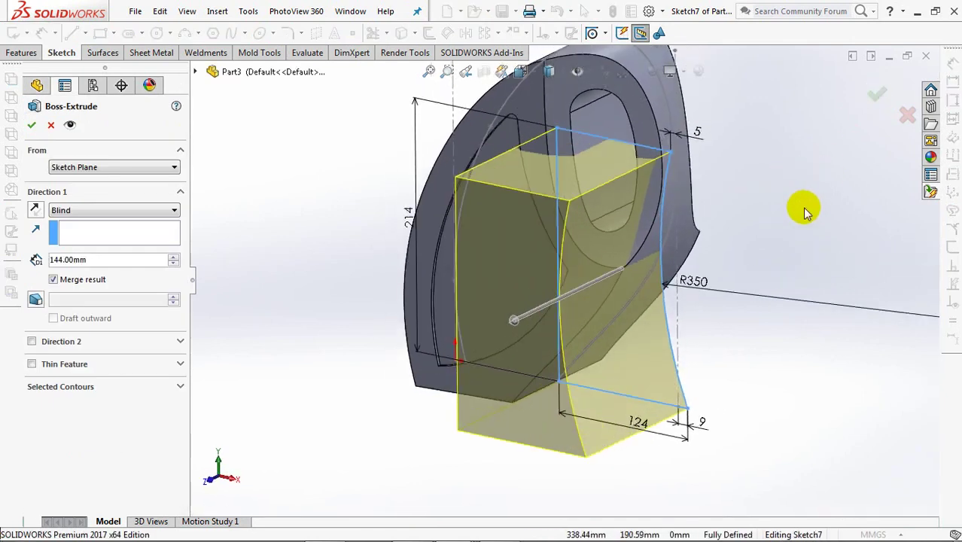
Extrude the closed profile 117 mm with the Mid Plane end condition, as a separate body without merging the result.
left_click(101, 211)
left_click(96, 274)
double_click(97, 259)
type("117")
key("Return")
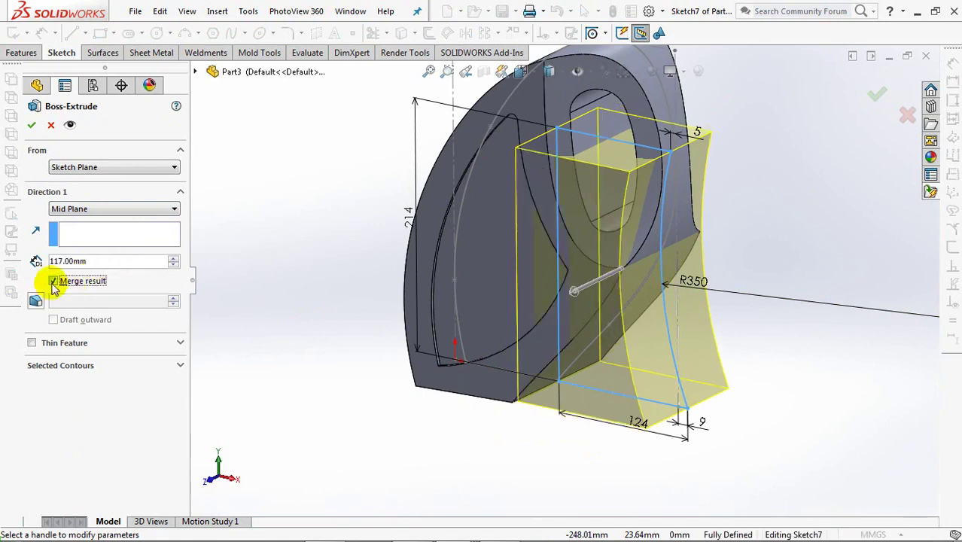
left_click(32, 128)
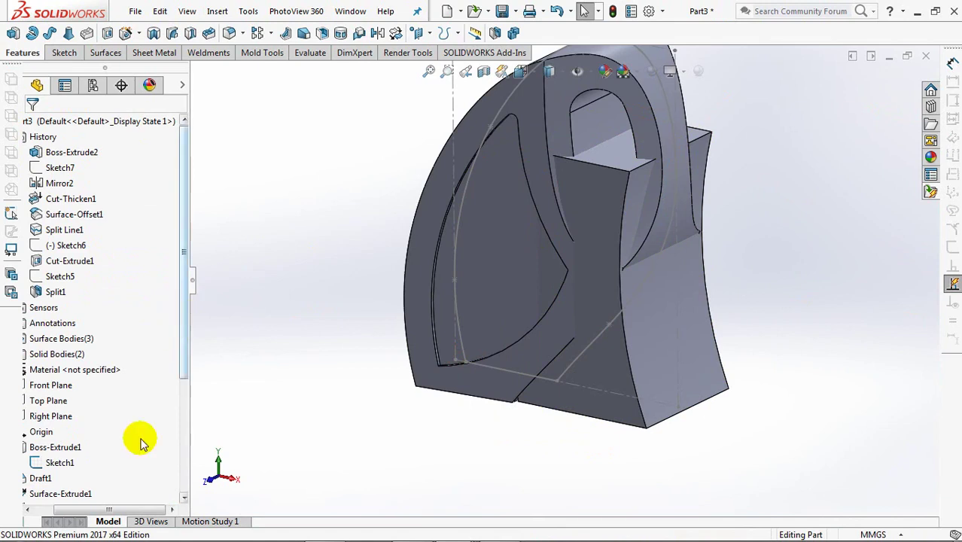
Hide the original profile sketch and the main body, leaving only the new block shown.
left_click(86, 463)
left_click(75, 449)
left_click(460, 289)
left_click(541, 251)
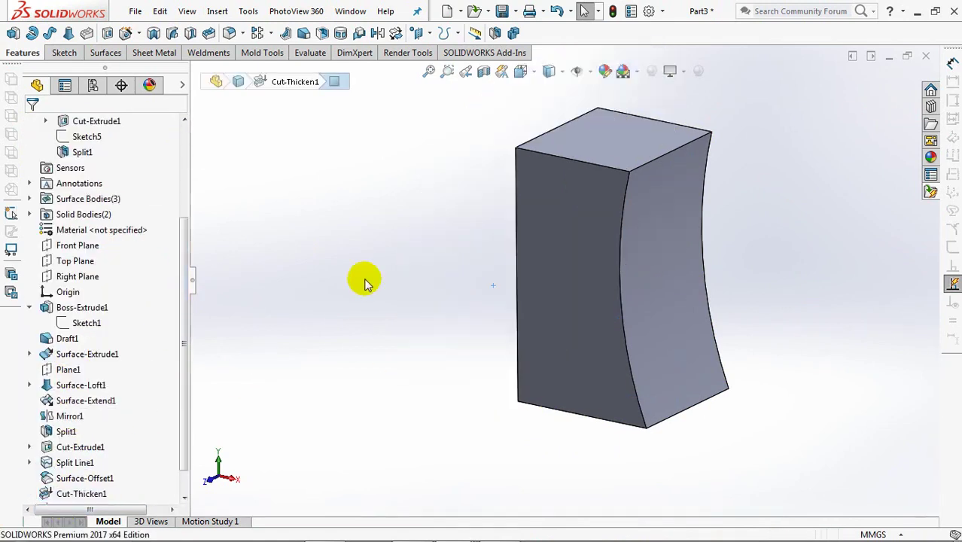
left_click(460, 279)
Draft the block's two side faces by 5 degrees, using its flat face opposite the curved one as the neutral plane.
middle_click_drag(369, 317, 369, 261)
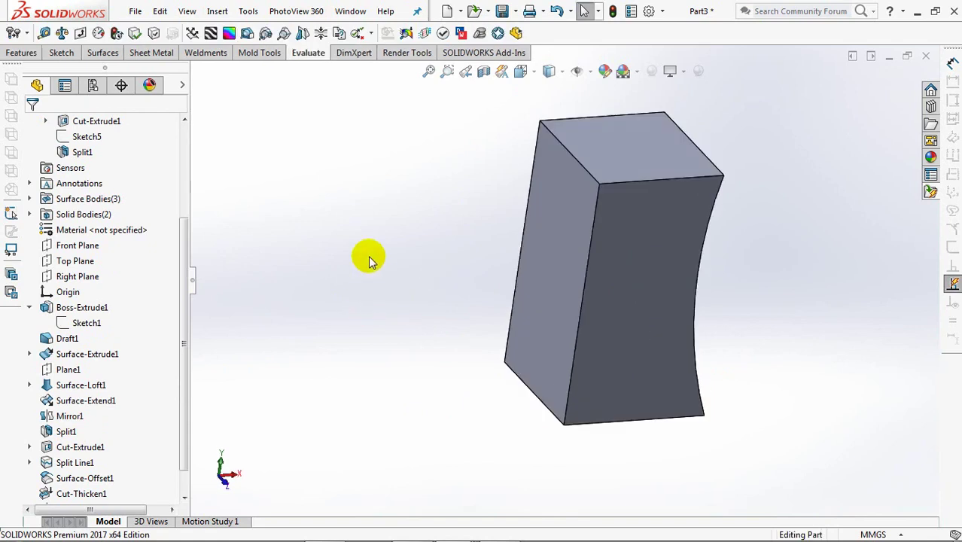
left_click(35, 54)
left_click(304, 33)
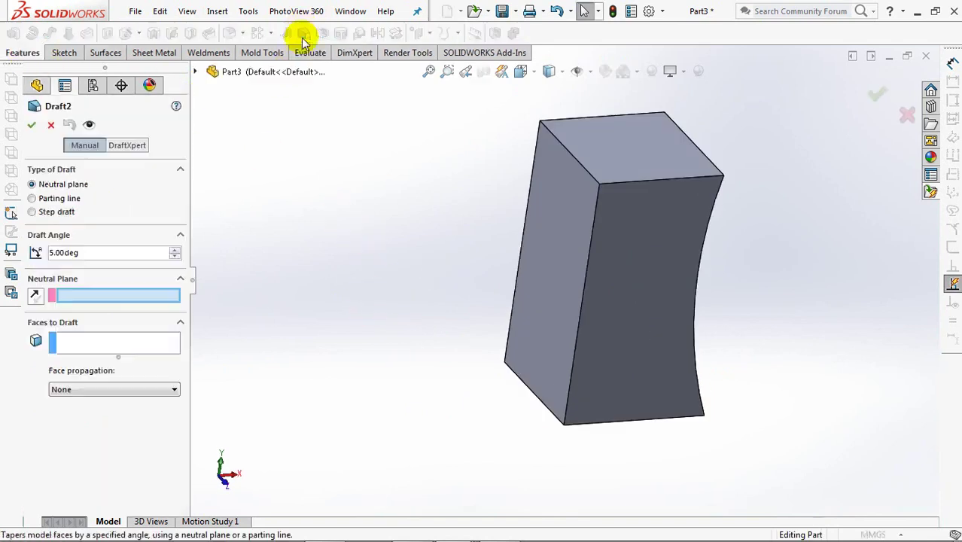
left_click(561, 268)
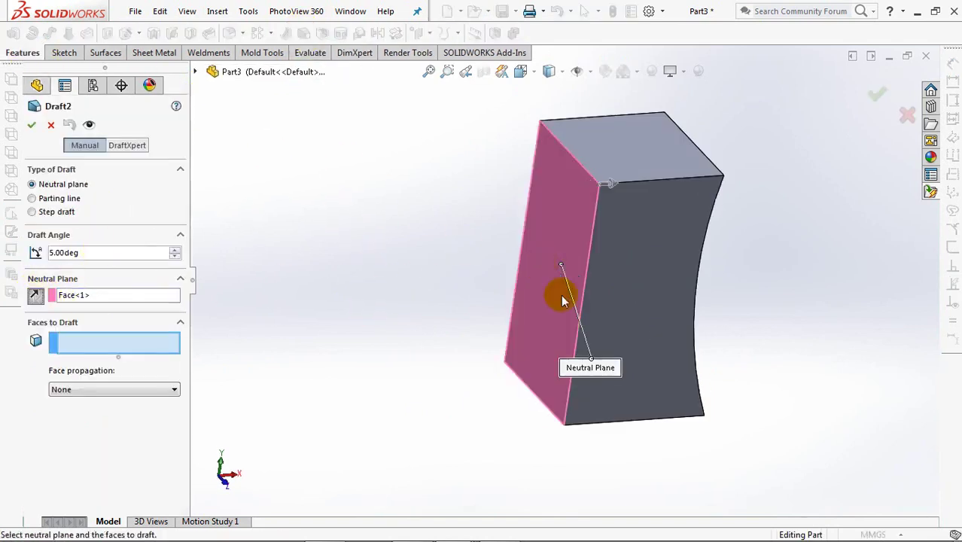
middle_click_drag(660, 280, 681, 329)
left_click(710, 265)
middle_click_drag(709, 266, 615, 397)
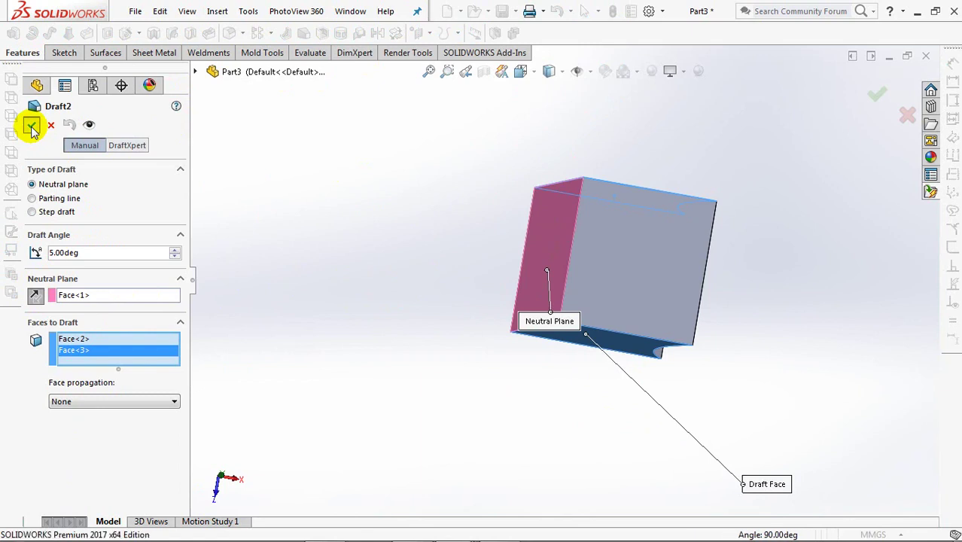
middle_click_drag(262, 209, 329, 180)
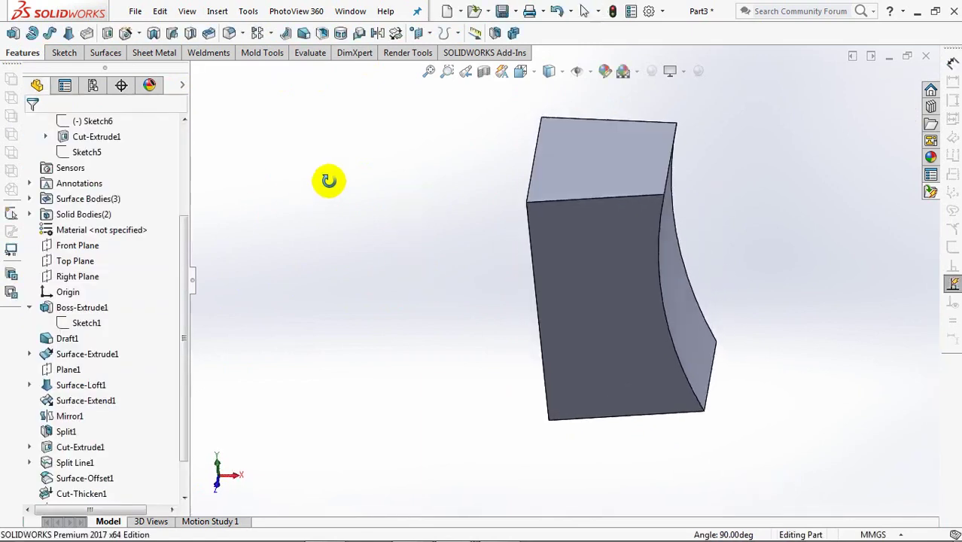
Apply a full round fillet with the block's curved end face as the center and the two drafted side faces as its sides.
left_click(229, 33)
left_click(127, 192)
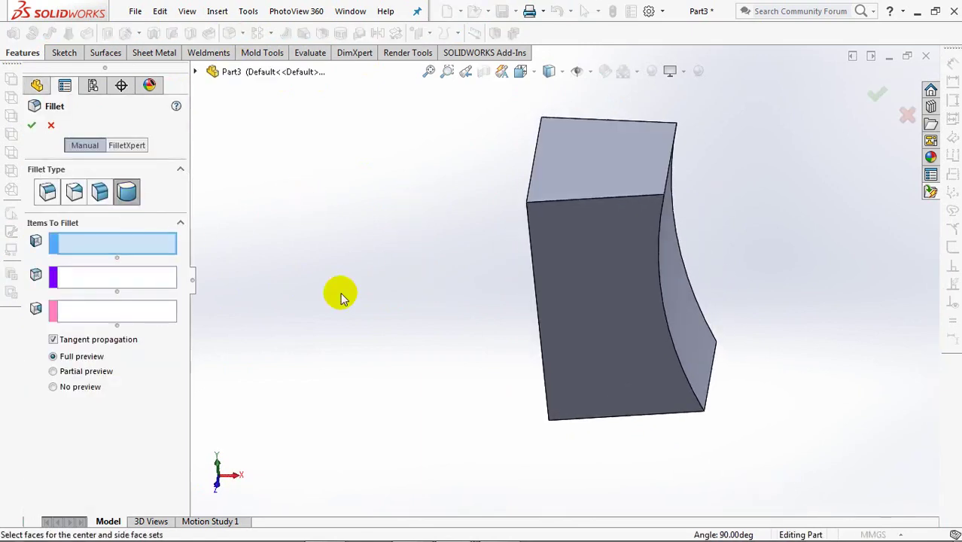
left_click(596, 298)
left_click(141, 279)
middle_click_drag(437, 299, 482, 419)
left_click(658, 264)
left_click(153, 313)
left_click(703, 264)
middle_click_drag(760, 194, 743, 274)
left_click(876, 98)
middle_click_drag(749, 221, 743, 268, "ctrl")
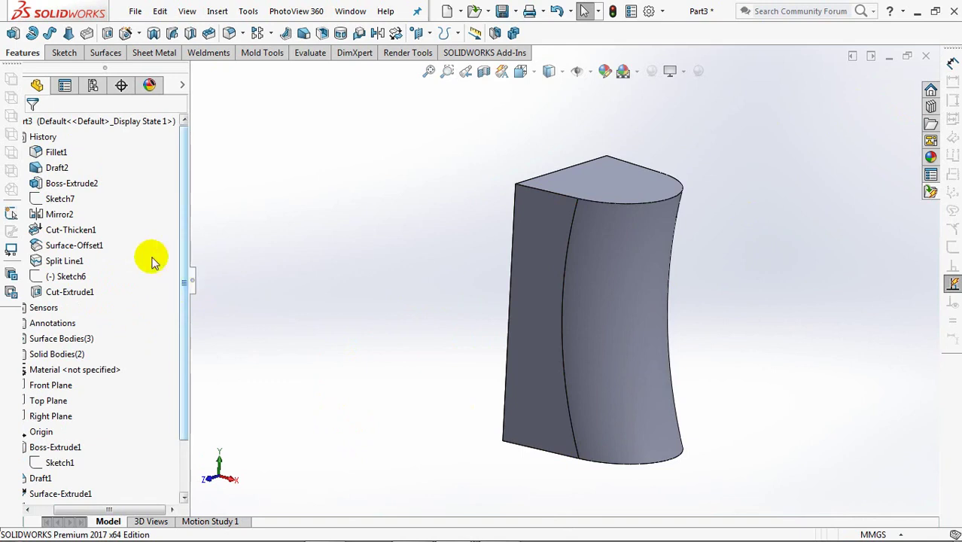
Expand the list of solid bodies and show the hidden main body again.
left_click_drag(94, 512, 68, 512)
left_click(29, 354)
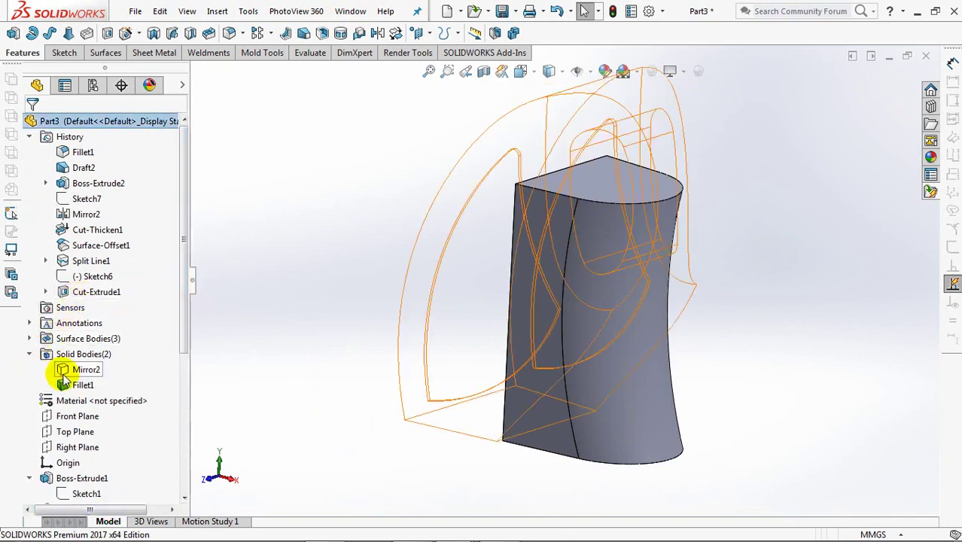
left_click(75, 369)
left_click(76, 353)
Offset the block's flat back face 10 mm into the main body with Move Face.
middle_click_drag(301, 437, 326, 367)
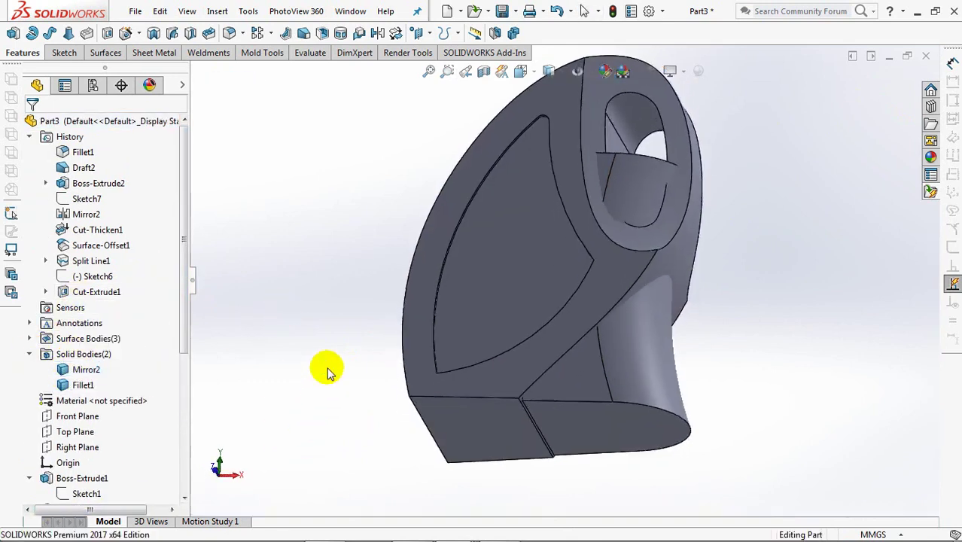
scroll(586, 382, "down", 3)
scroll(657, 369, "down", 2)
middle_click_drag(658, 369, 640, 323)
scroll(674, 280, "down", 2)
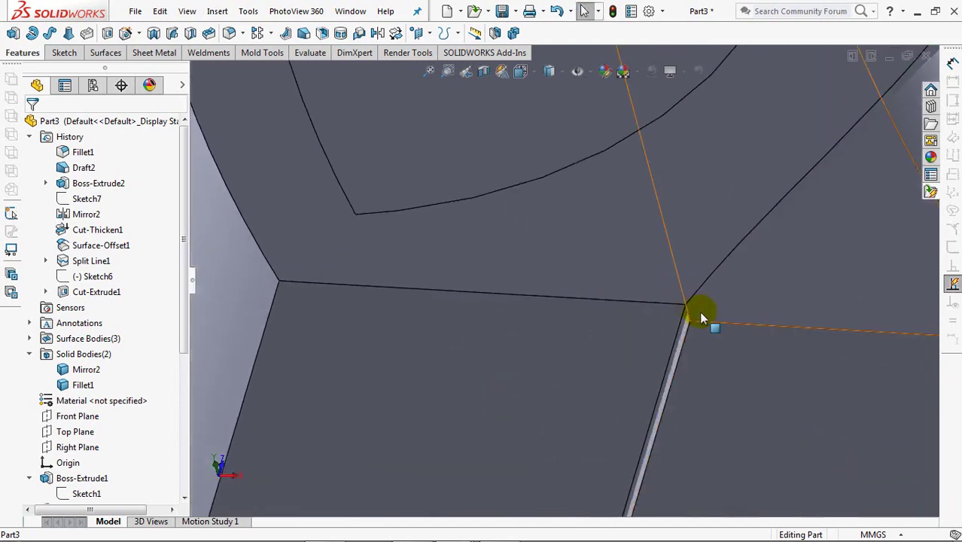
left_click(277, 54)
left_click(220, 35)
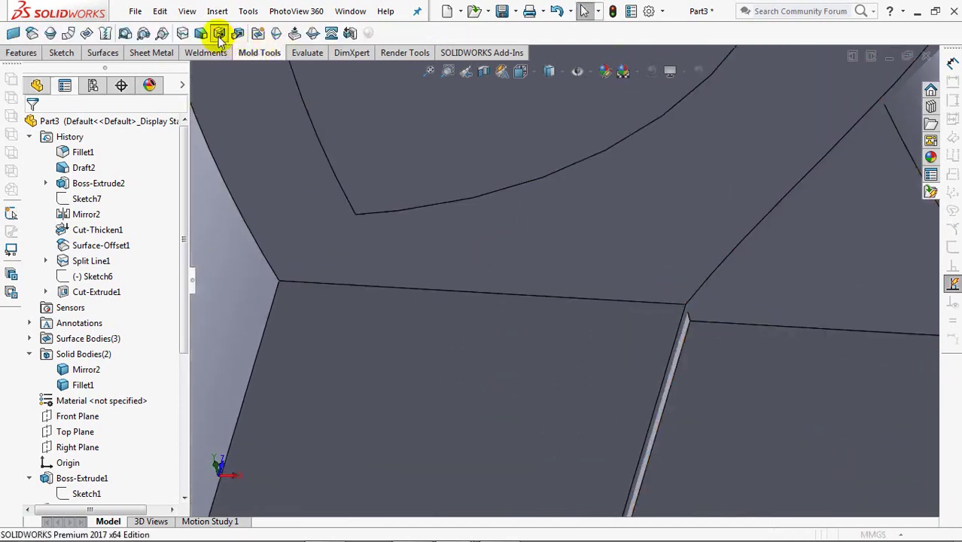
left_click(683, 348)
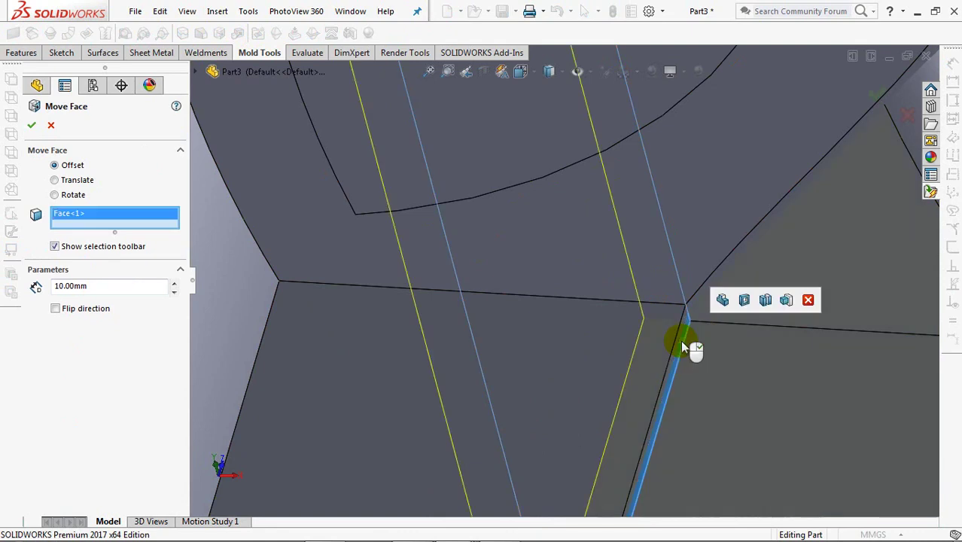
left_click(32, 130)
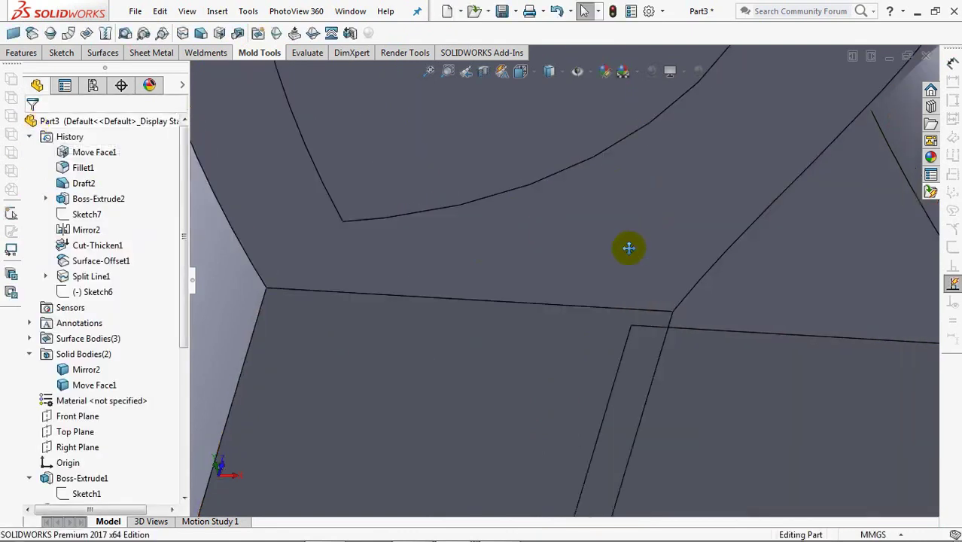
Split the block body, using the main body's face around the block as the trim tool, and cut it into separate pieces.
scroll(622, 249, "up", 3)
middle_click_drag(608, 287, 451, 245)
middle_click_drag(347, 202, 293, 237)
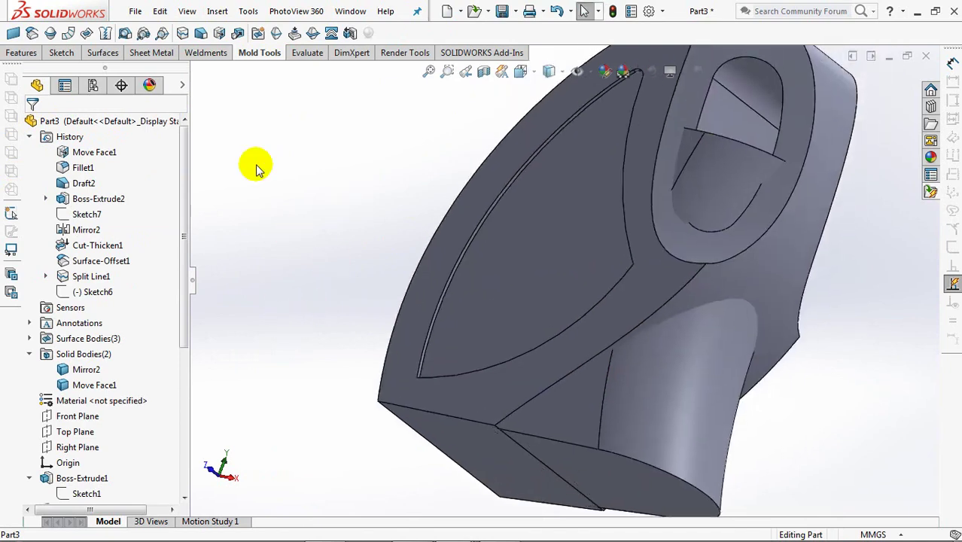
left_click(20, 54)
left_click(495, 34)
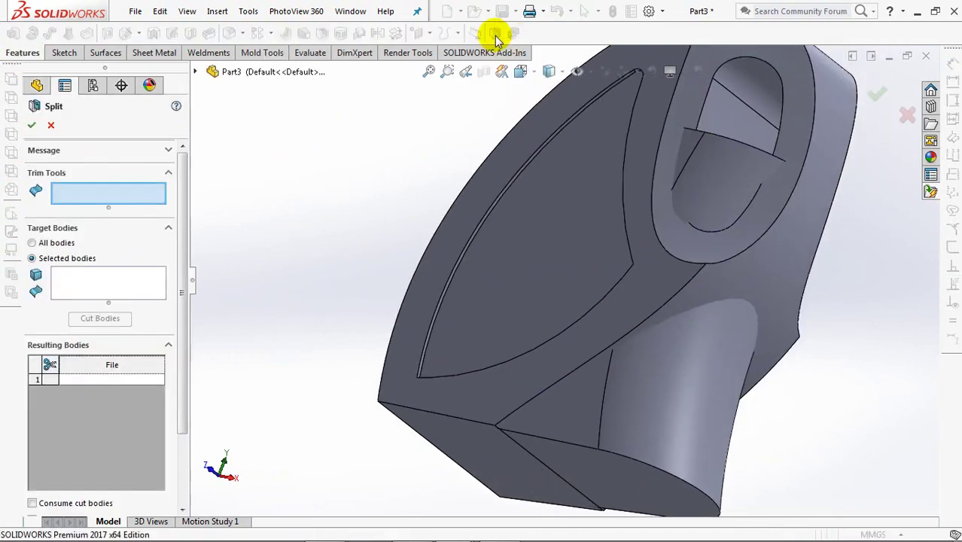
left_click(742, 290)
middle_click_drag(741, 290, 273, 311)
left_click(139, 287)
left_click(696, 312)
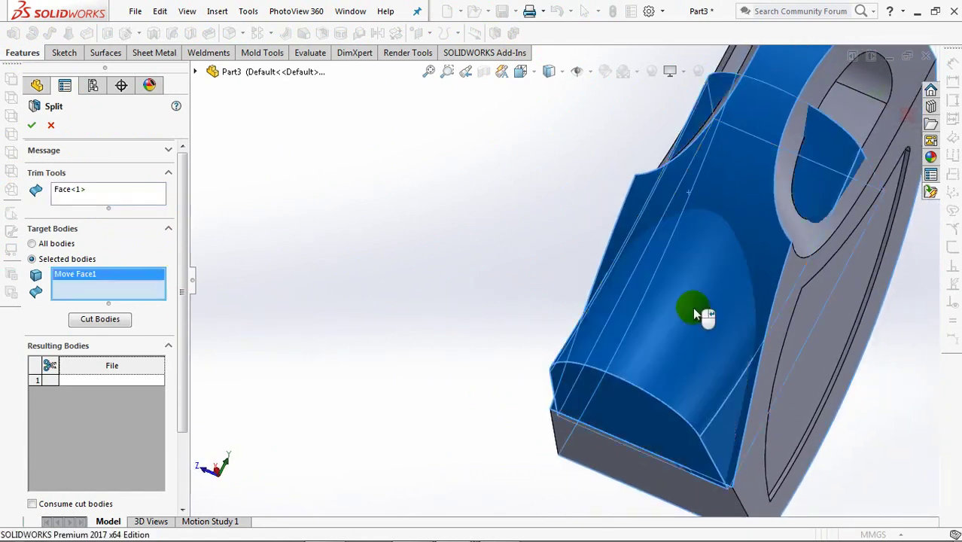
left_click(101, 322)
Mark the piece of the block inside the main body, consume it, and complete the split.
middle_click_drag(396, 279, 429, 300)
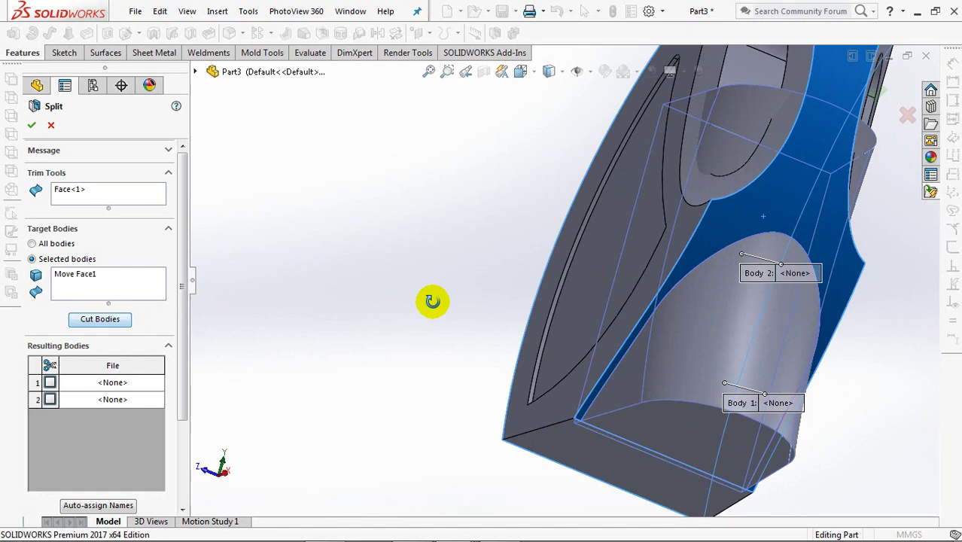
left_click(740, 125)
scroll(183, 384, "down", 2)
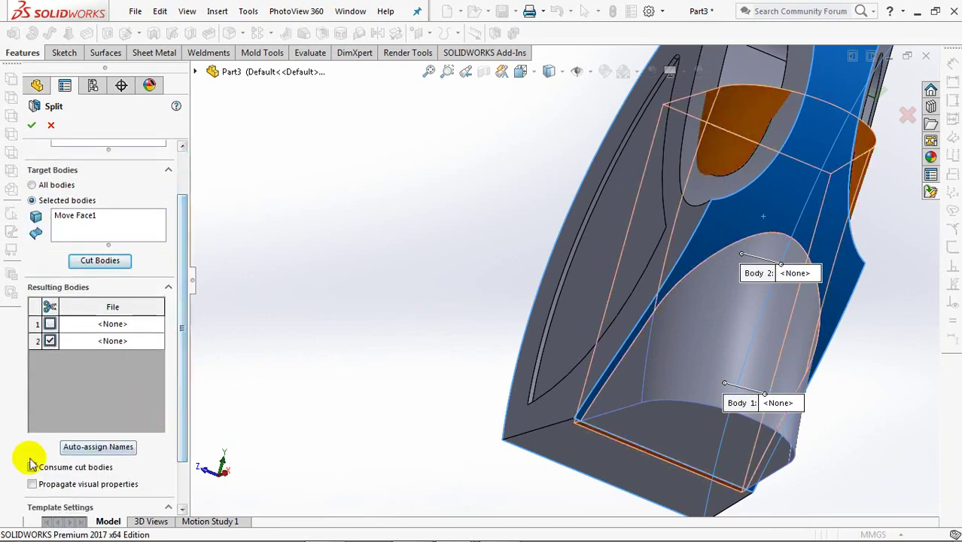
left_click(31, 124)
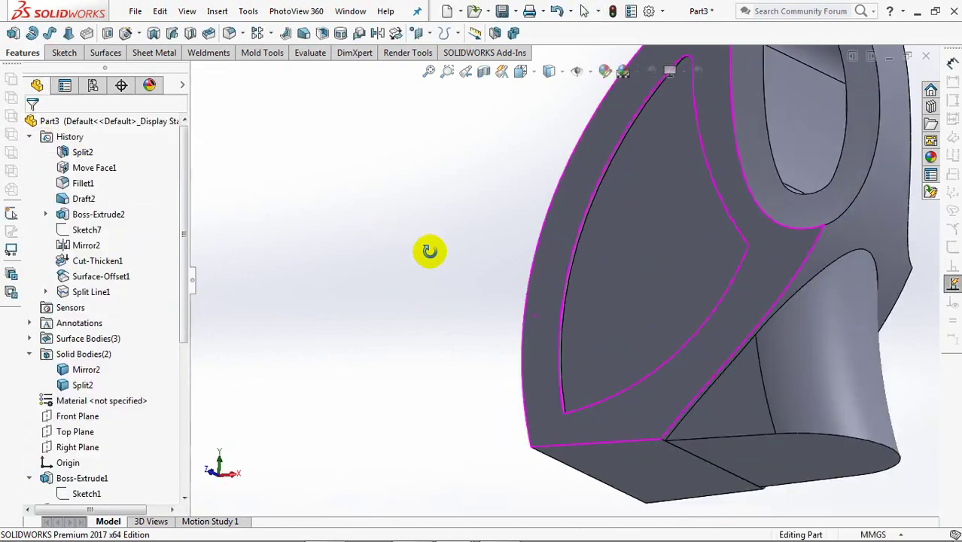
Combine the main body and the split rear block into one solid with the Add operation.
left_click(514, 33)
left_click(676, 309)
left_click(795, 412)
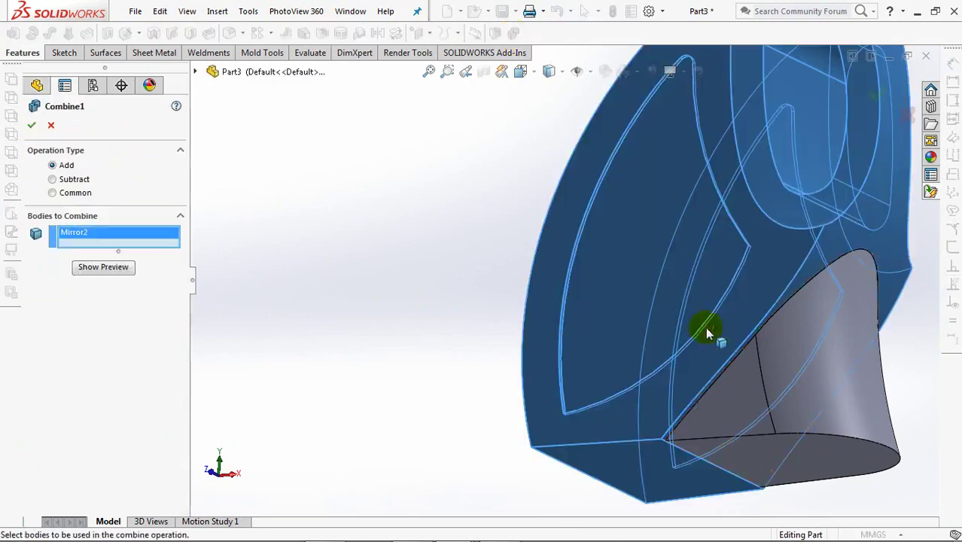
left_click(116, 282)
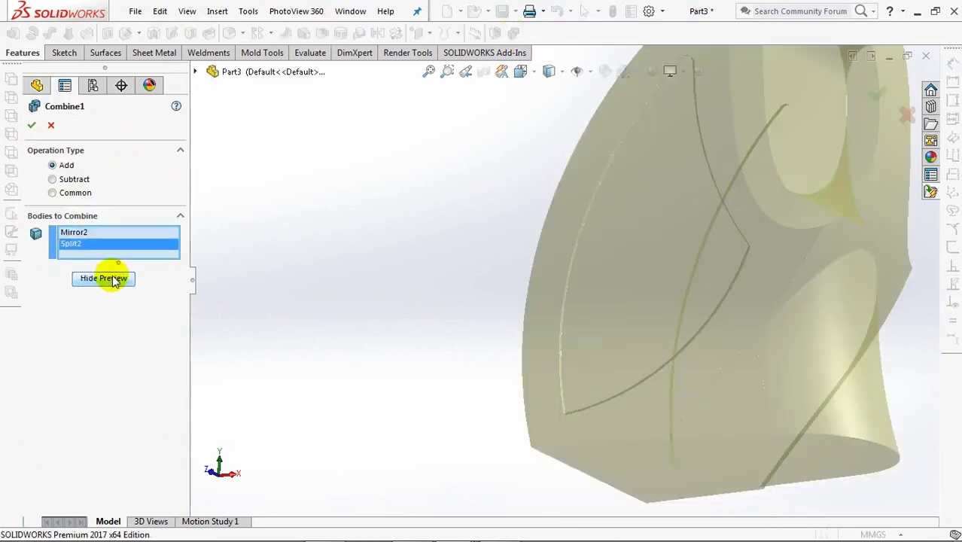
left_click(32, 126)
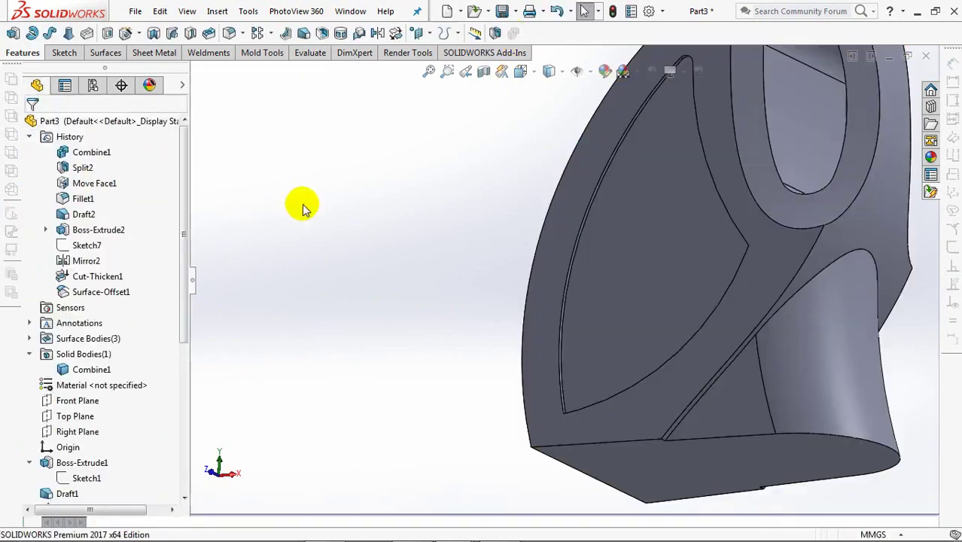
Start a sketch on the Top Plane and show the original profile sketch, Sketch1, for reference.
left_click(70, 418)
left_click(14, 34)
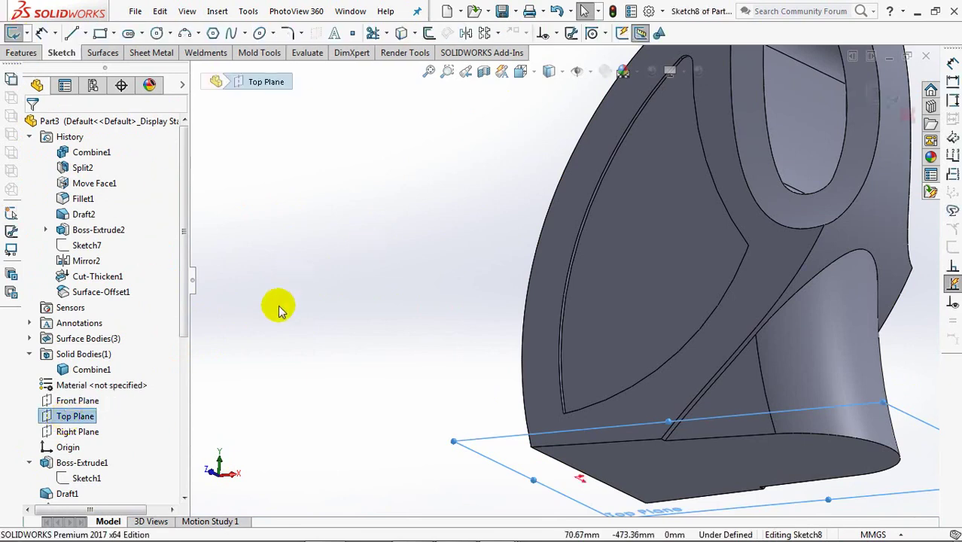
scroll(173, 362, "down", 3)
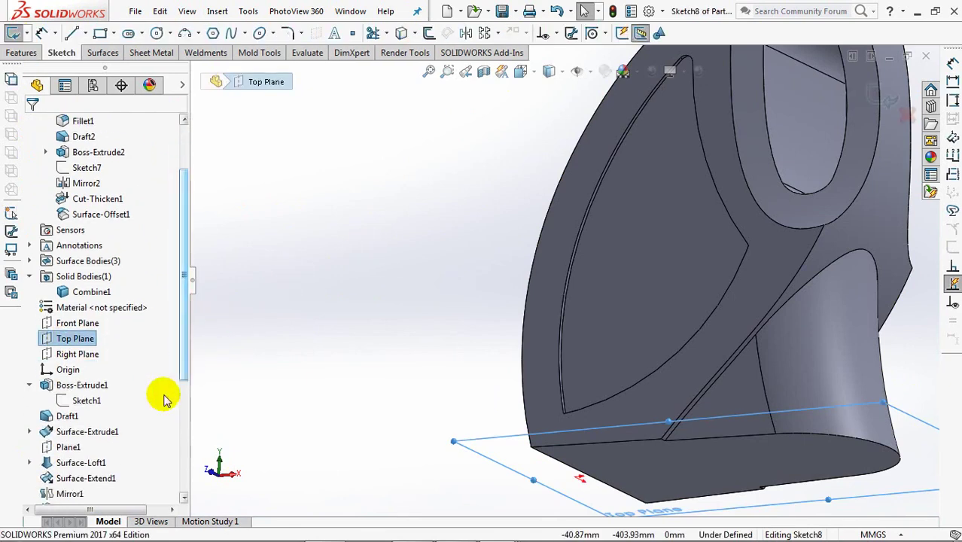
left_click(84, 399)
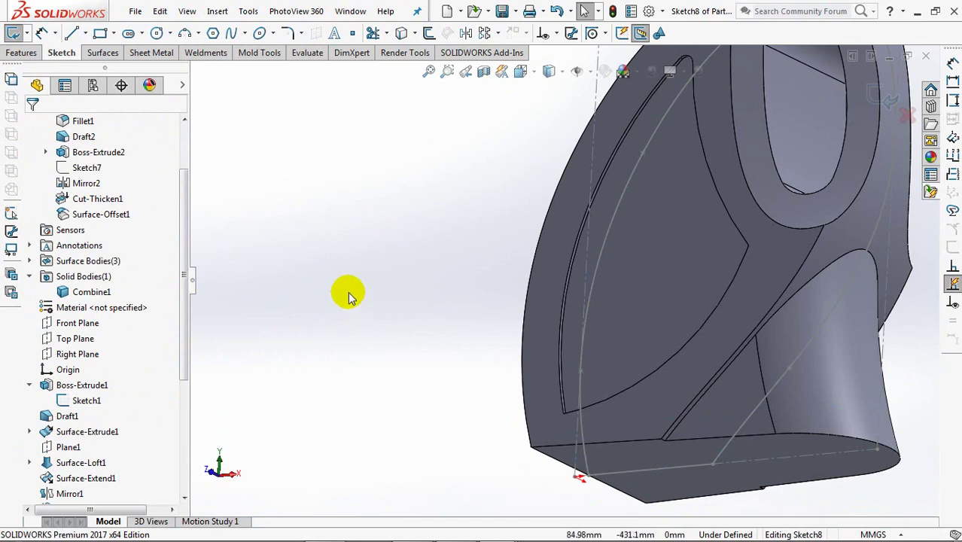
middle_click_drag(375, 238, 382, 257)
scroll(382, 257, "up", 2)
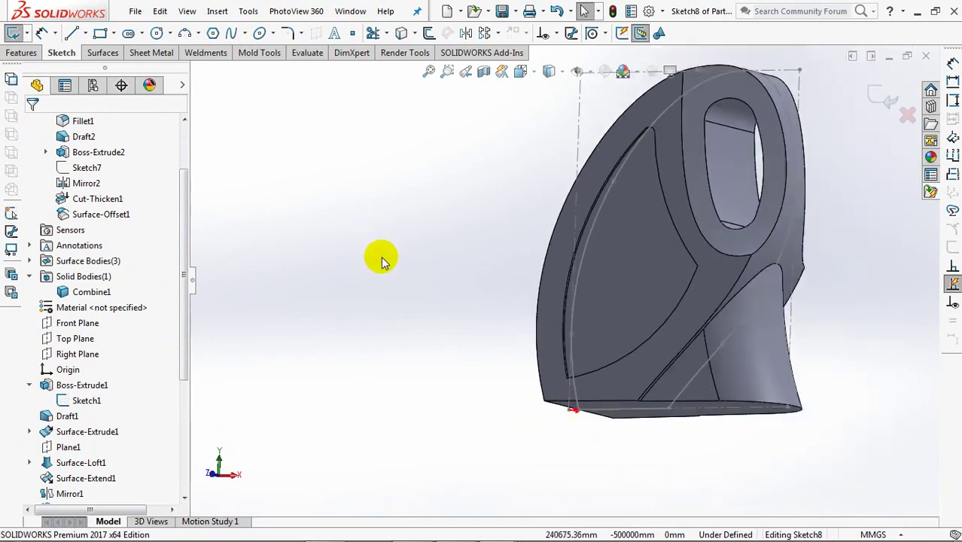
key("ctrl+8")
Sketch a center rectangle centred on the body's midline, with one side along the body's front edge at the origin.
left_click(113, 34)
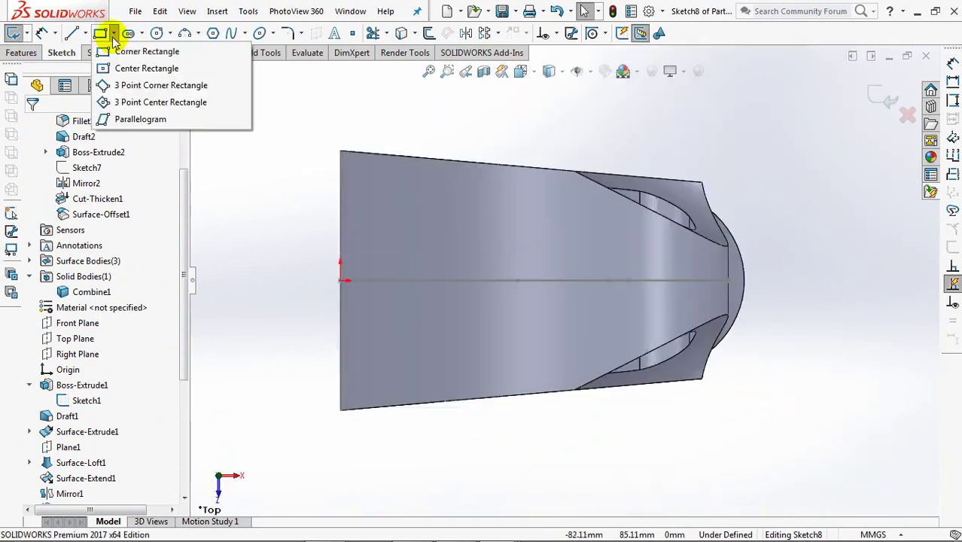
left_click(135, 68)
left_click(432, 284)
left_click(340, 202)
right_click(340, 202)
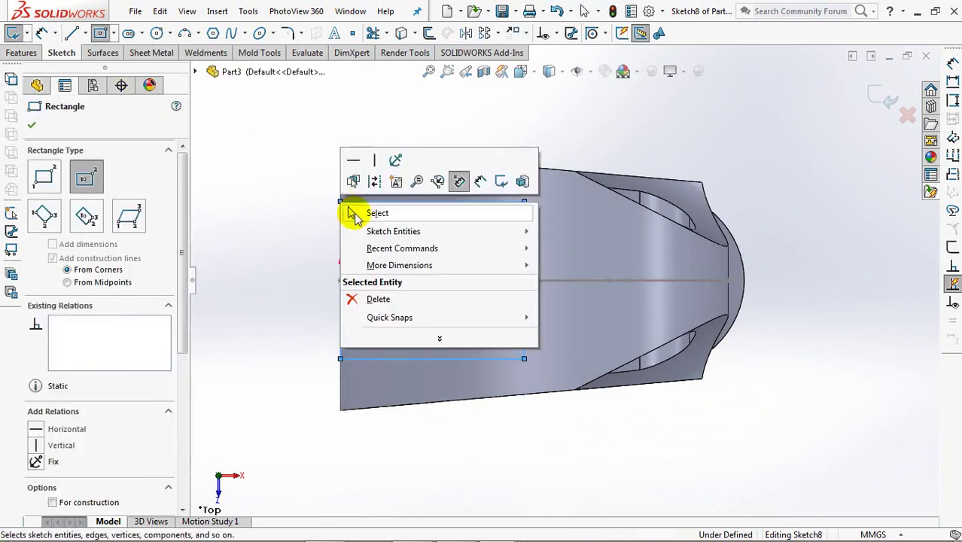
left_click(356, 216)
Dimension the rectangle 100 mm across the midline and 120 mm along it.
left_click(339, 243)
left_click(299, 271)
type("100")
left_click(238, 267)
left_click(403, 190)
left_click(420, 134)
type("120")
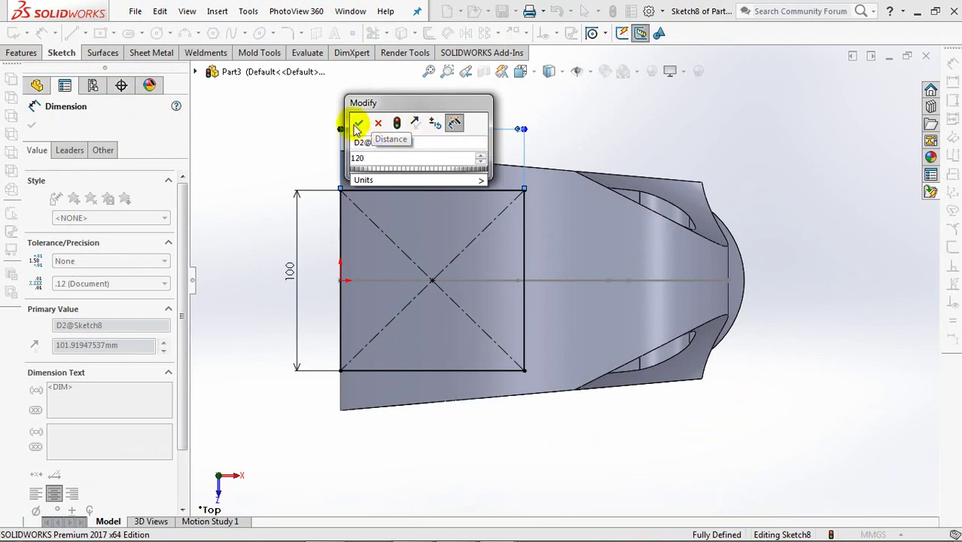
left_click(359, 123)
Extrude the rectangle as a separate body, starting from the upper corner vertex of Sketch1's construction box above the origin and going down up to the main body.
mouse_move(363, 354)
middle_mouse_down()
mouse_move(365, 253)
mouse_move(369, 265)
middle_mouse_up()
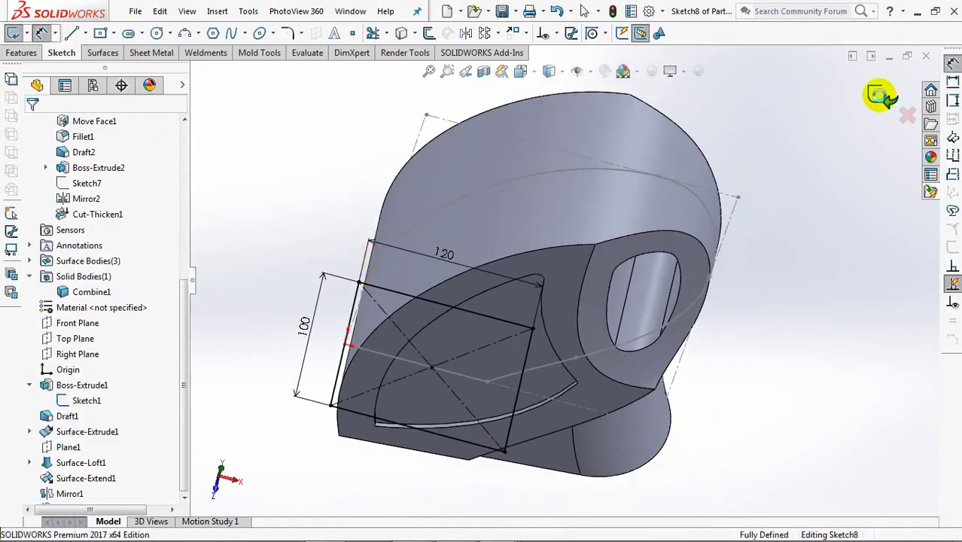
middle_click_drag(816, 171, 797, 217, "ctrl")
middle_click_drag(793, 260, 794, 236)
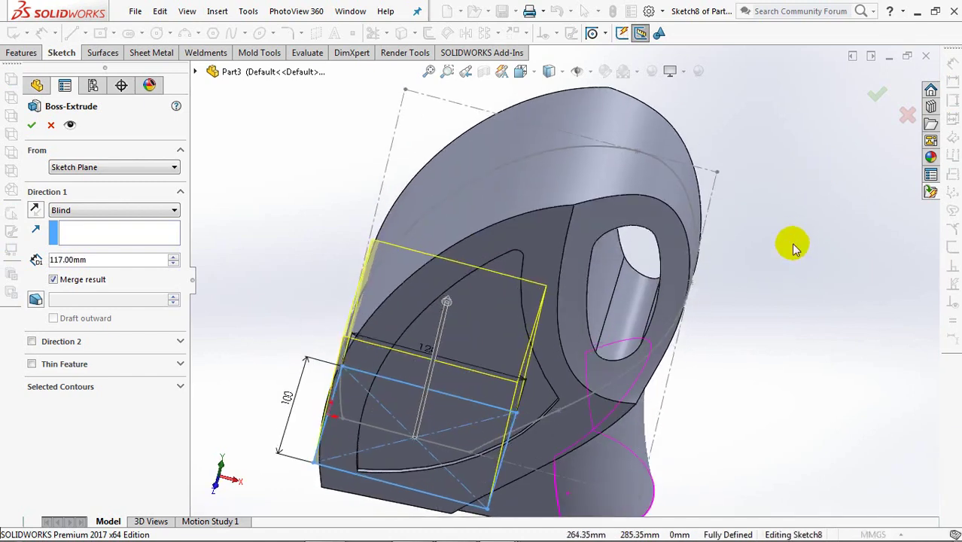
left_click(107, 167)
left_click(90, 199)
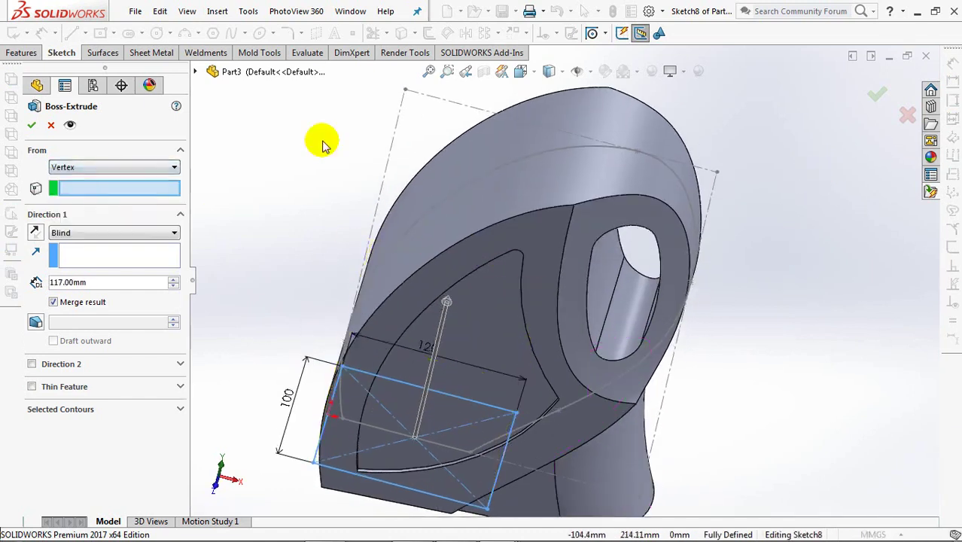
left_click(405, 92)
left_click(35, 234)
left_click(155, 230)
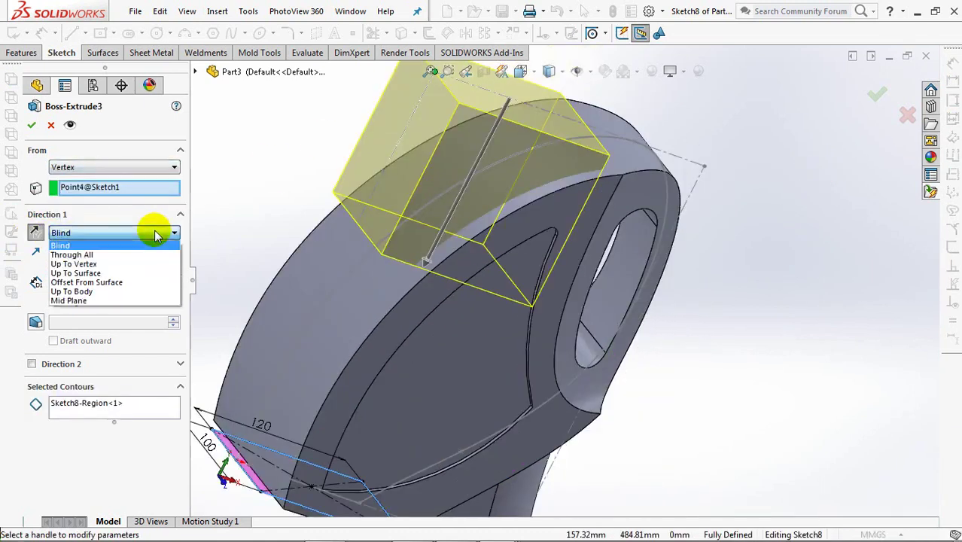
left_click(143, 295)
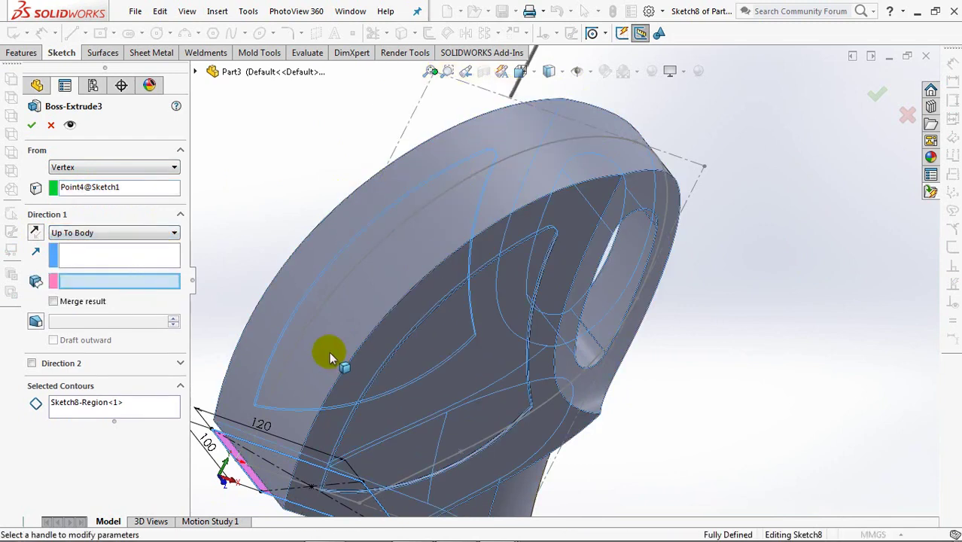
left_click(329, 352)
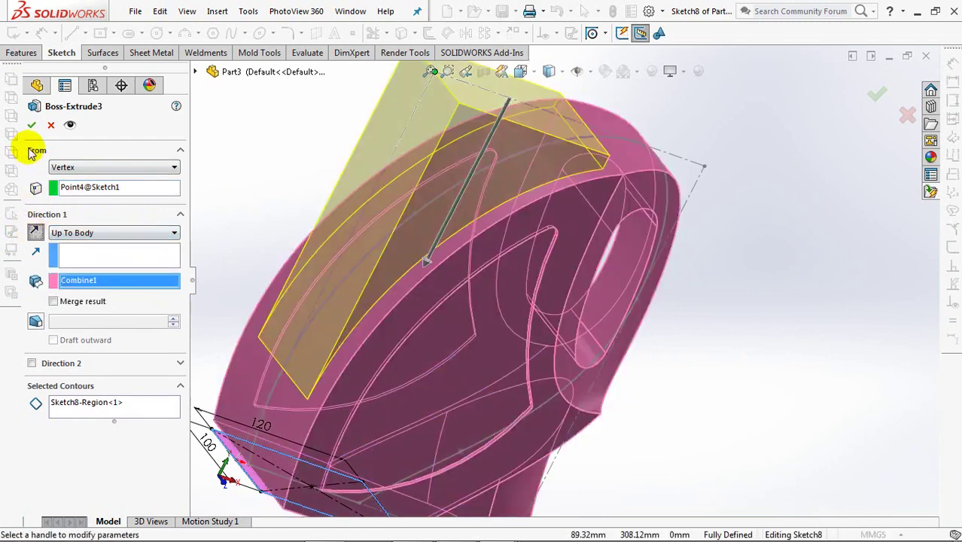
left_click(32, 126)
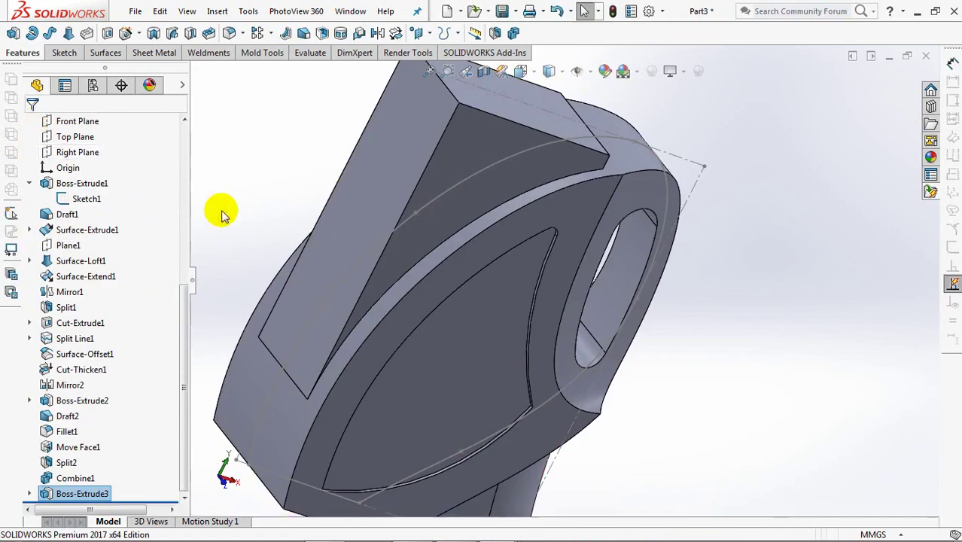
Sketch three connected lines on the Front Plane: up from the spline profile, a short step inward, and a long slope past the body's top.
left_click_drag(184, 305, 185, 154)
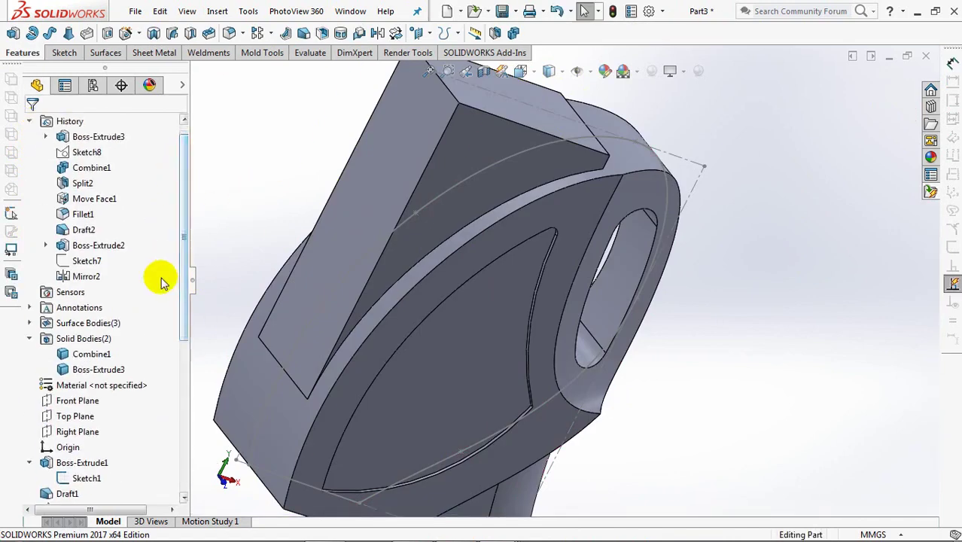
left_click(66, 403)
left_click(41, 390)
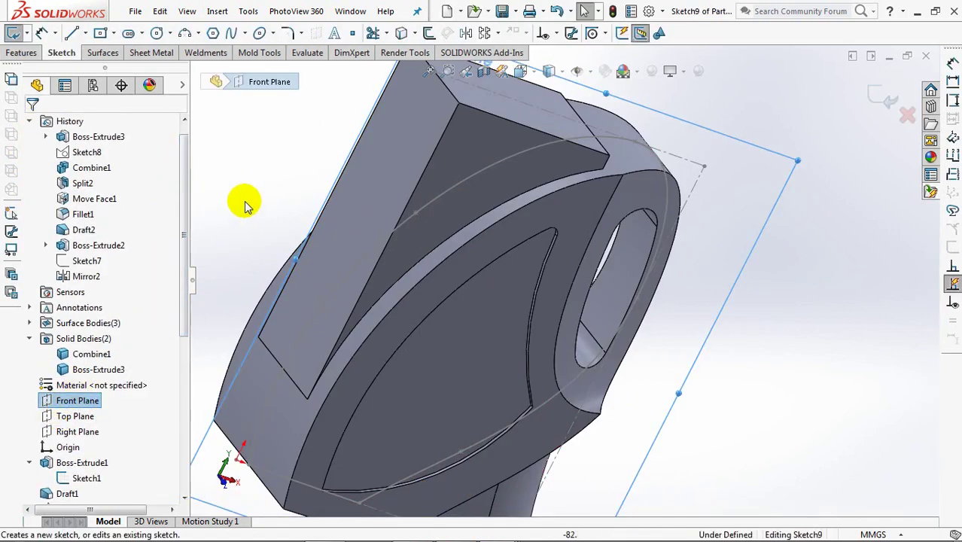
left_click(70, 34)
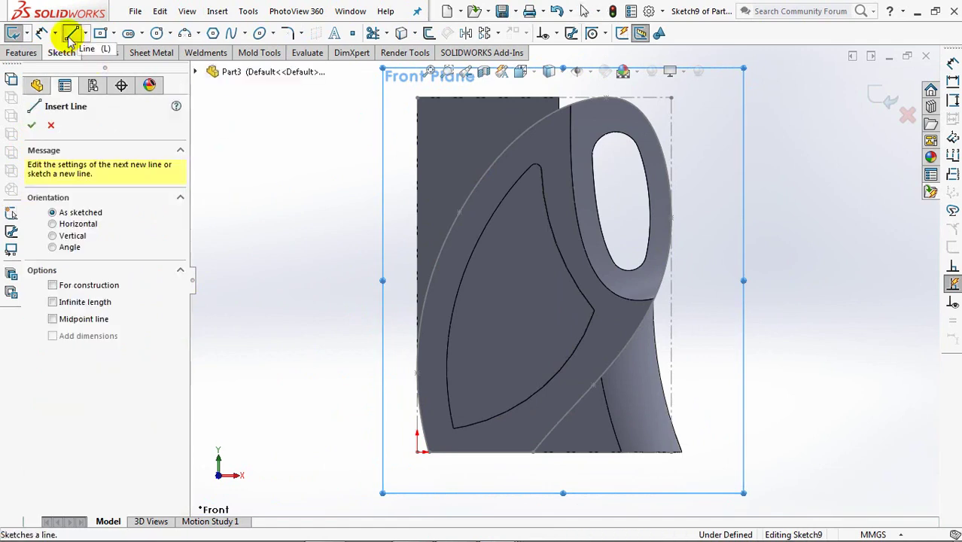
left_click(426, 281)
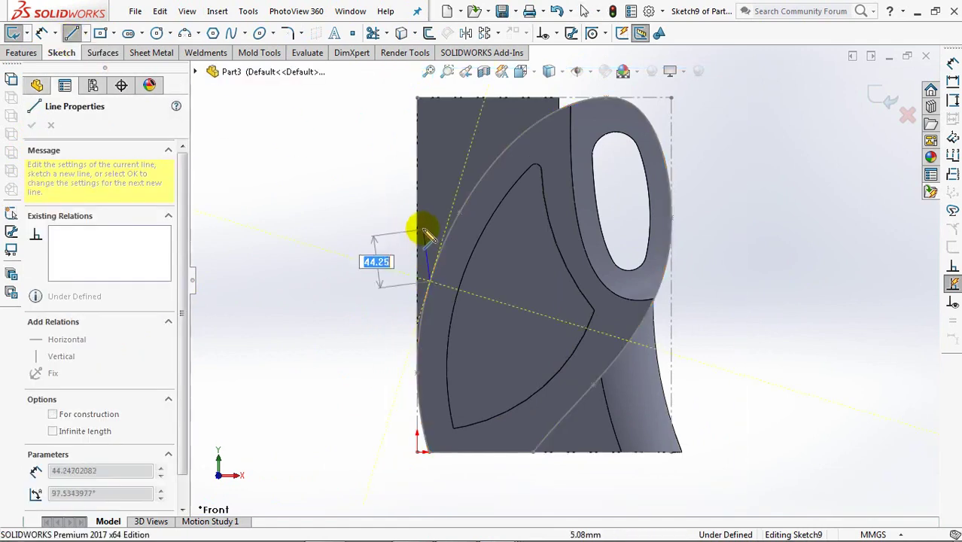
left_click(425, 190)
left_click(451, 184)
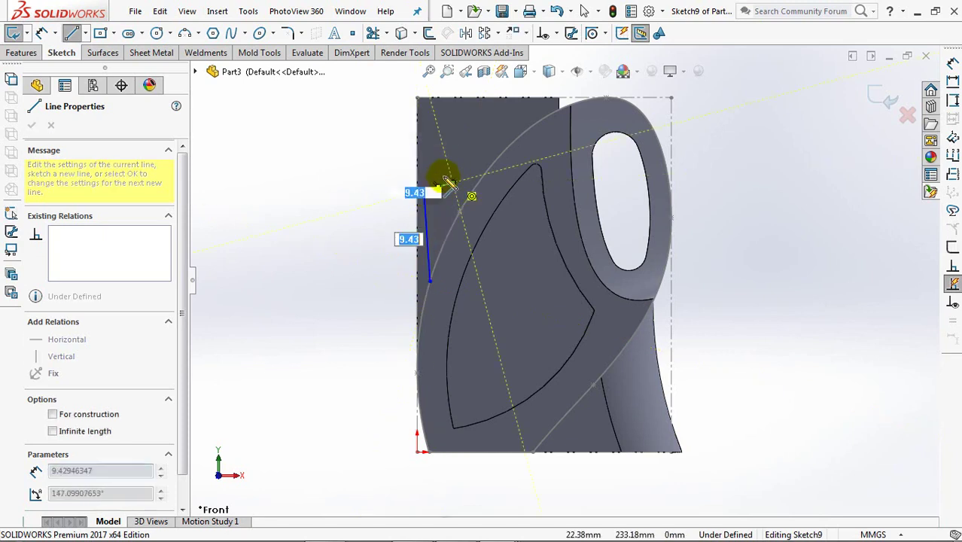
key("f")
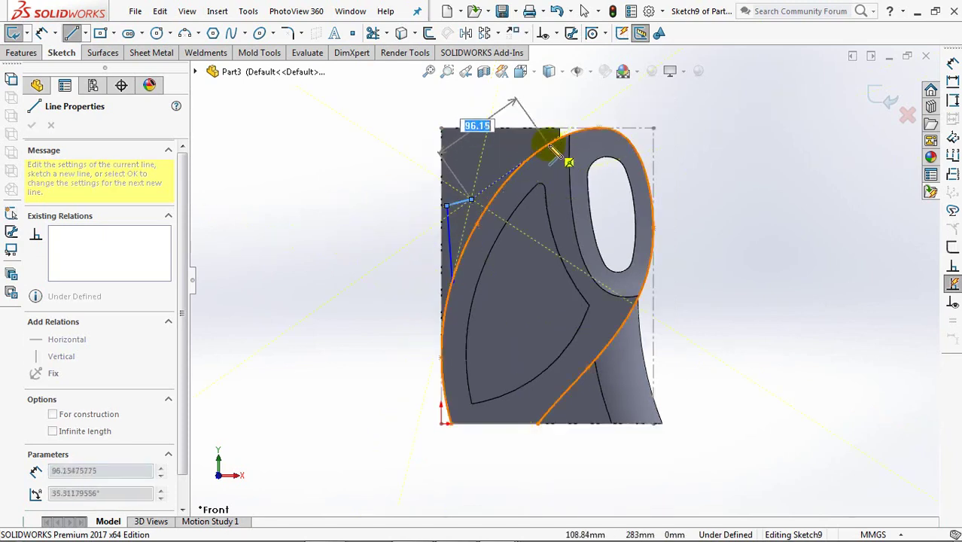
left_click(591, 113)
right_click(594, 116)
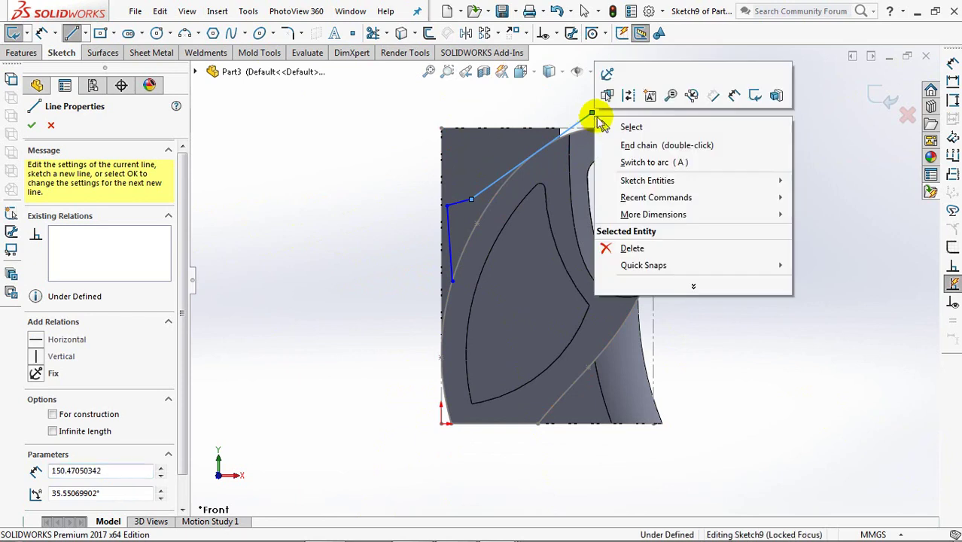
left_click(611, 126)
Make the long sloping line tangent to the spline of Sketch1.
middle_click_drag(446, 89, 385, 129, "ctrl")
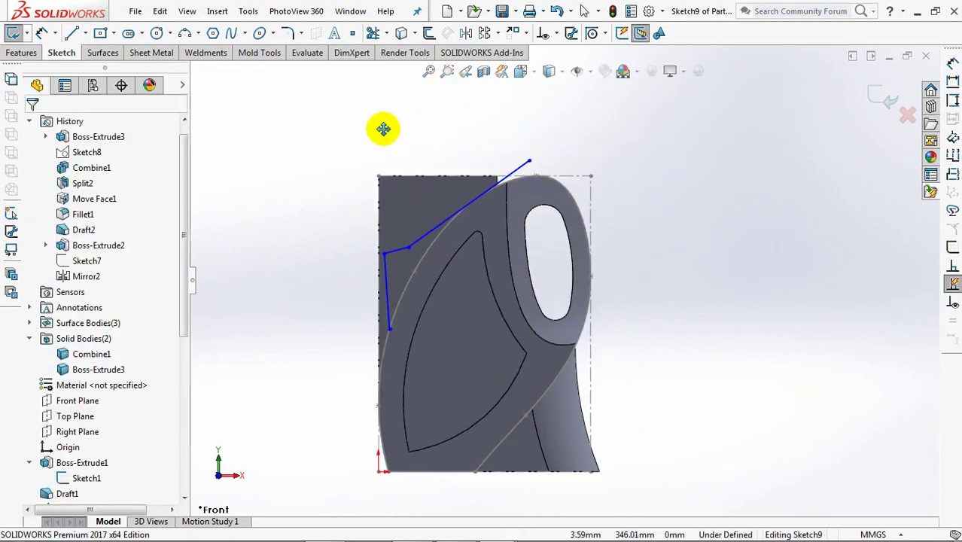
scroll(289, 239, "up", 3)
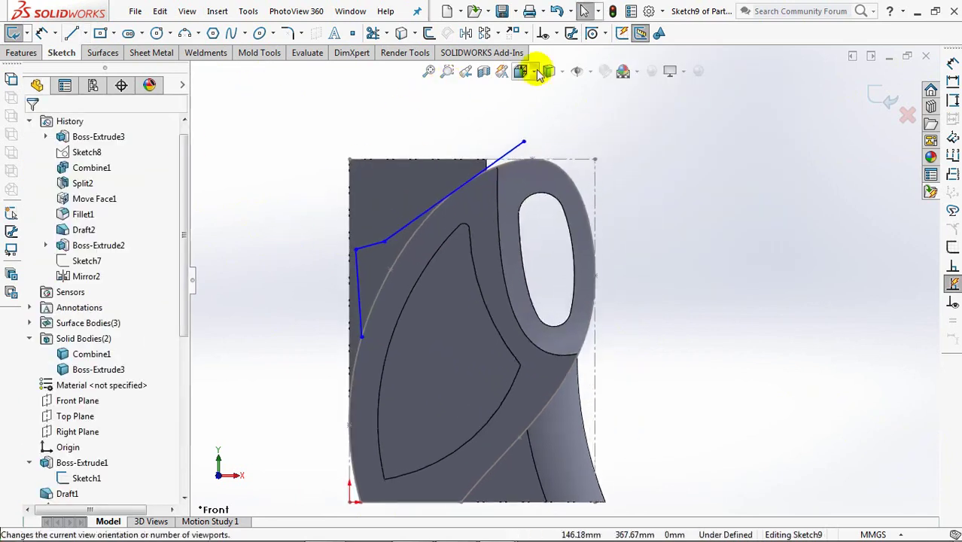
left_click(556, 33)
left_click(582, 67)
left_click(505, 154)
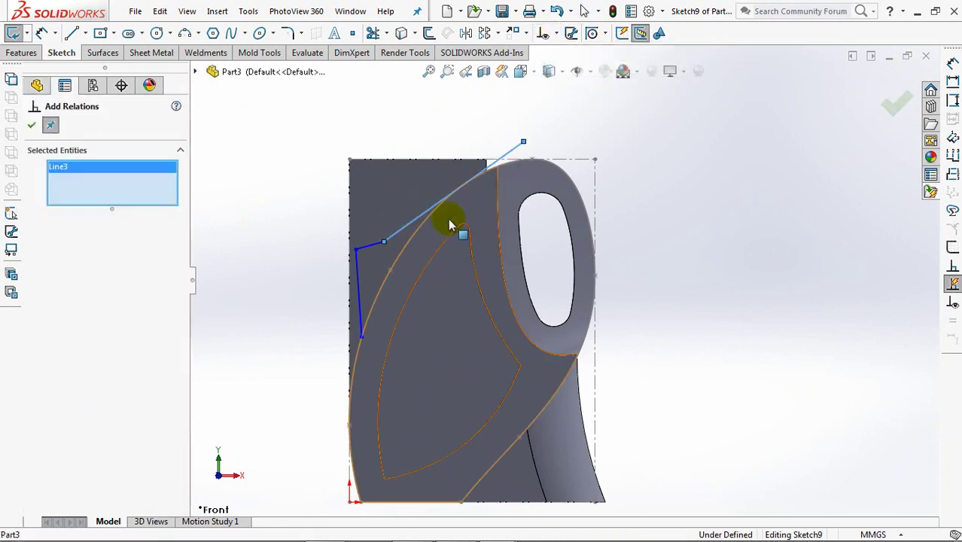
left_click(425, 226)
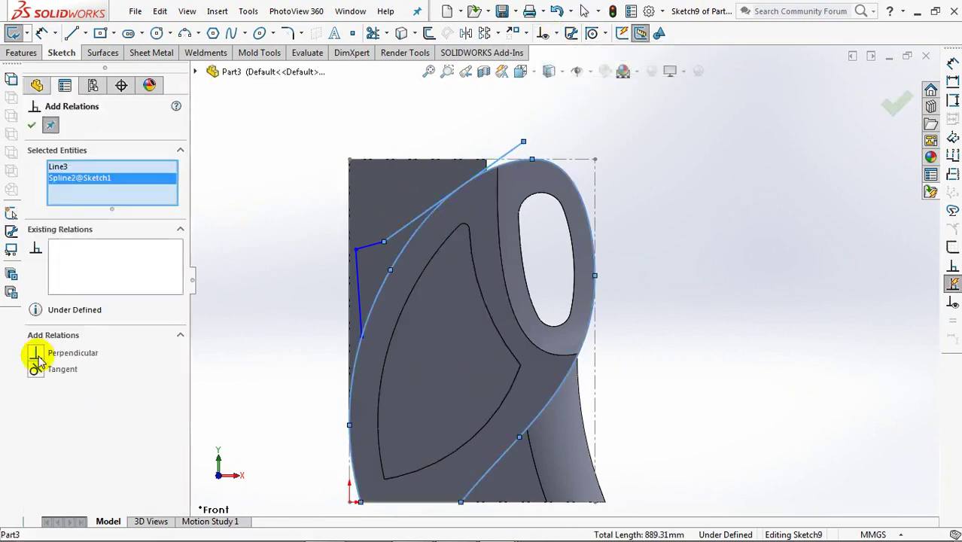
left_click(32, 126)
Dimension the angle between the long sloping line and the horizontal top construction line as 27.5 degrees.
left_click(42, 34)
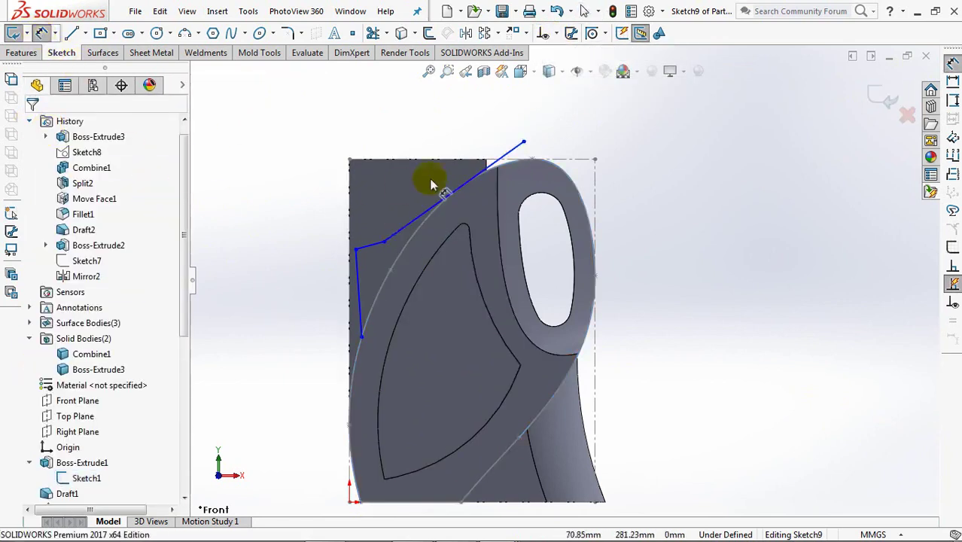
left_click(427, 208)
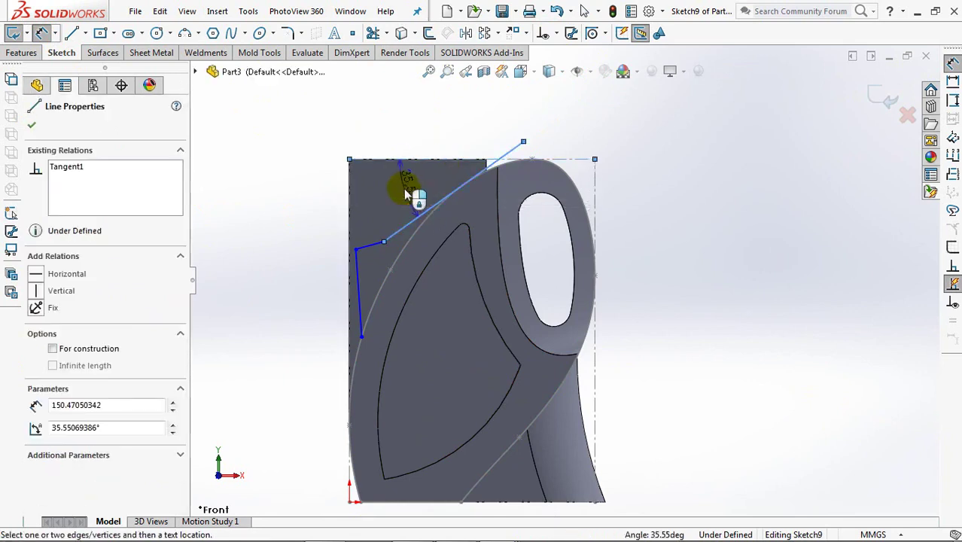
left_click(409, 186)
type("27.5")
left_click(349, 181)
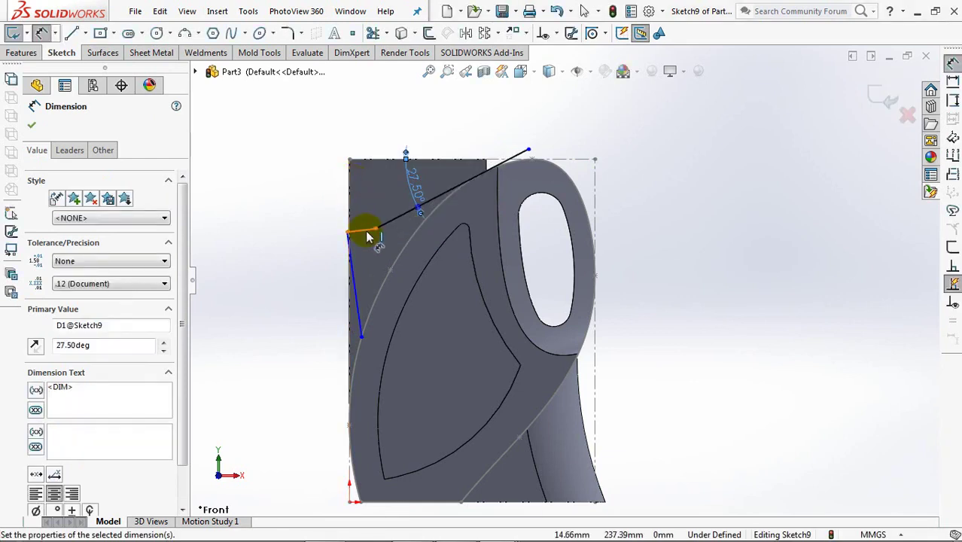
Dimension the angle between the short line and the long sloping line as 15 degrees.
left_click(367, 231)
left_click(399, 217)
left_click(299, 261)
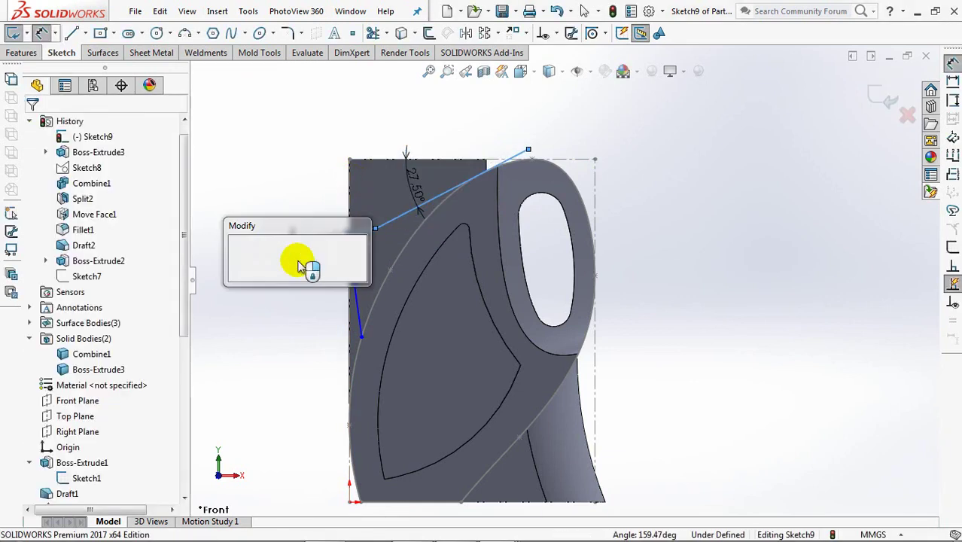
type("15")
left_click(237, 255)
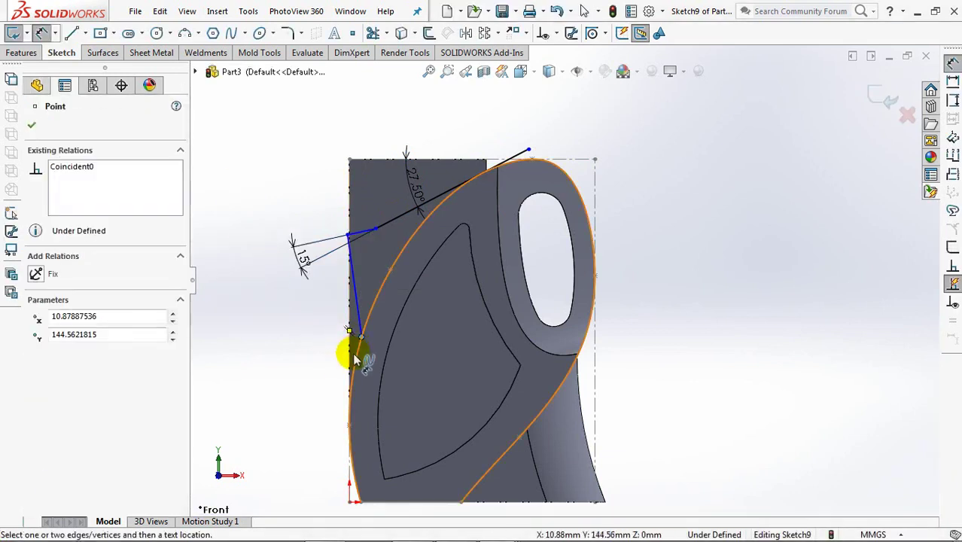
Dimension the height of the line chain's lower endpoint above the origin as 140 mm.
left_click(351, 489)
left_click(299, 429)
type("140")
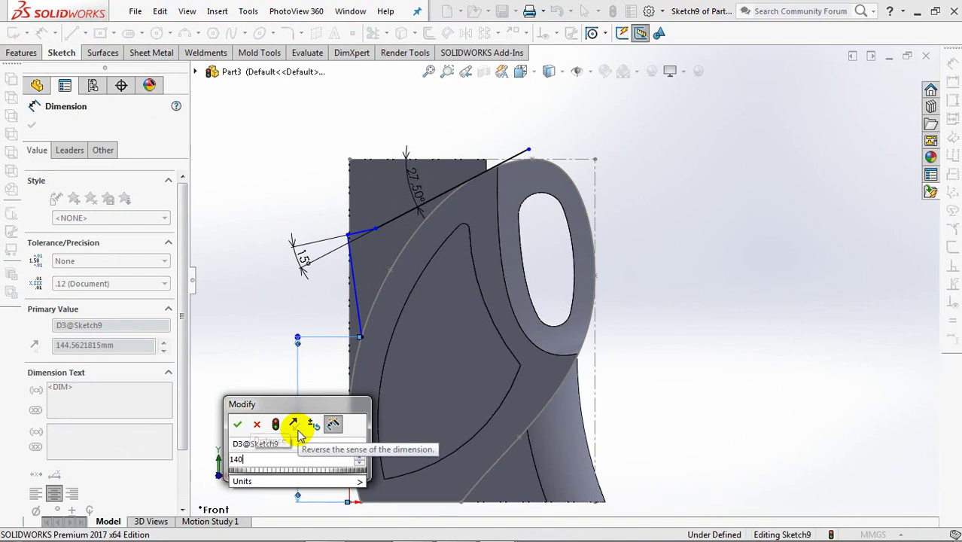
left_click(237, 424)
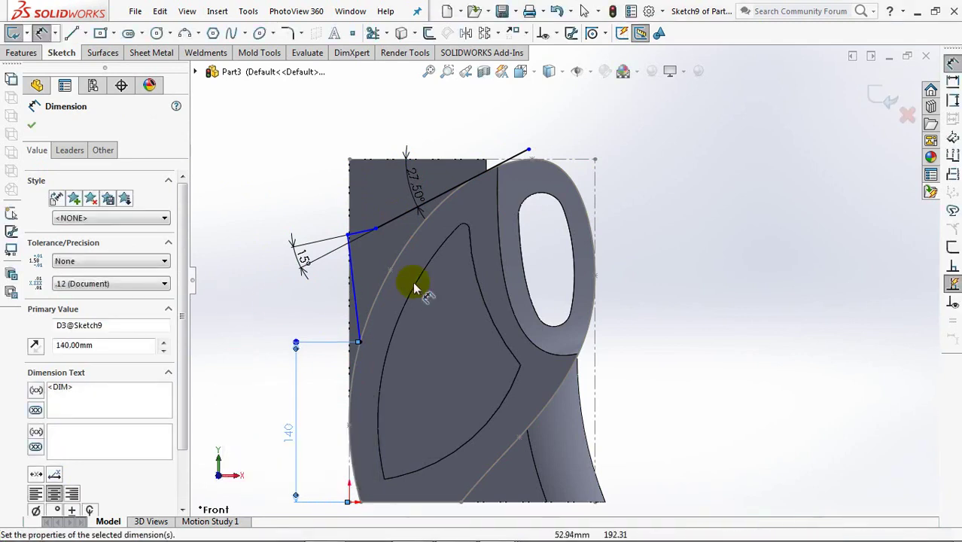
Dimension the corner between the short line and the long sloping line 30 mm from the vertical construction line.
left_click(375, 230)
left_click(350, 216)
left_click(363, 139)
type("30")
left_click(300, 129)
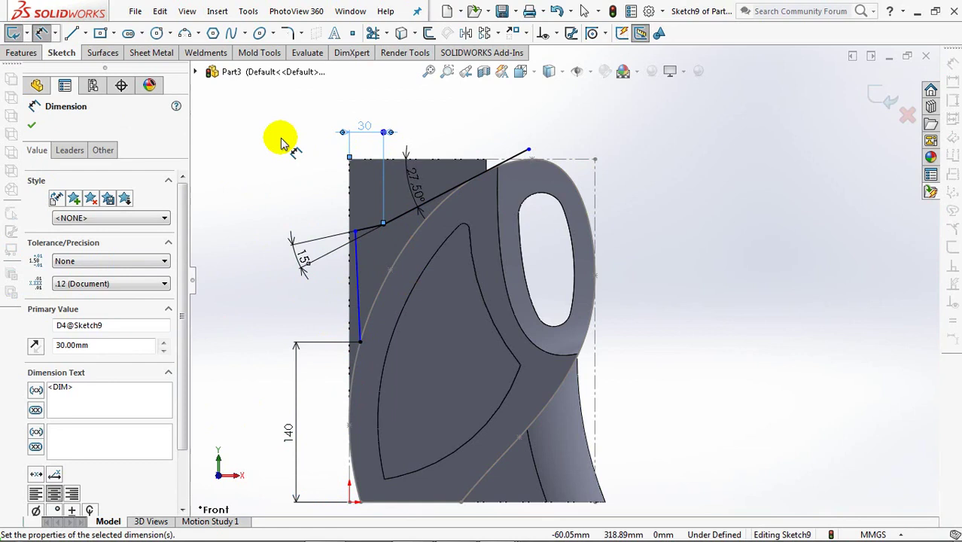
Dimension the short line's outer endpoint 4 mm from the vertical construction line and finish the sketch.
left_click(356, 234)
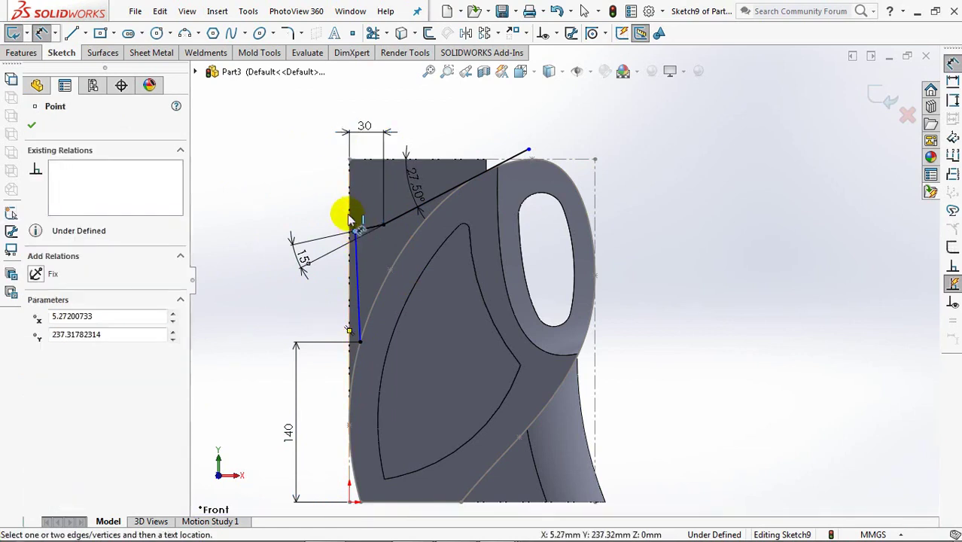
left_click(349, 218)
left_click(319, 203)
type("4")
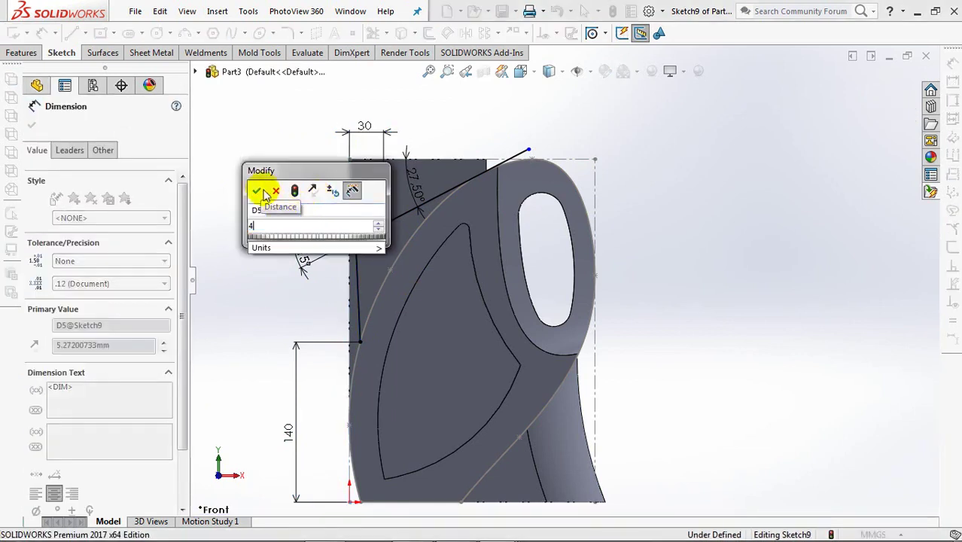
left_click(258, 194)
left_click(879, 97)
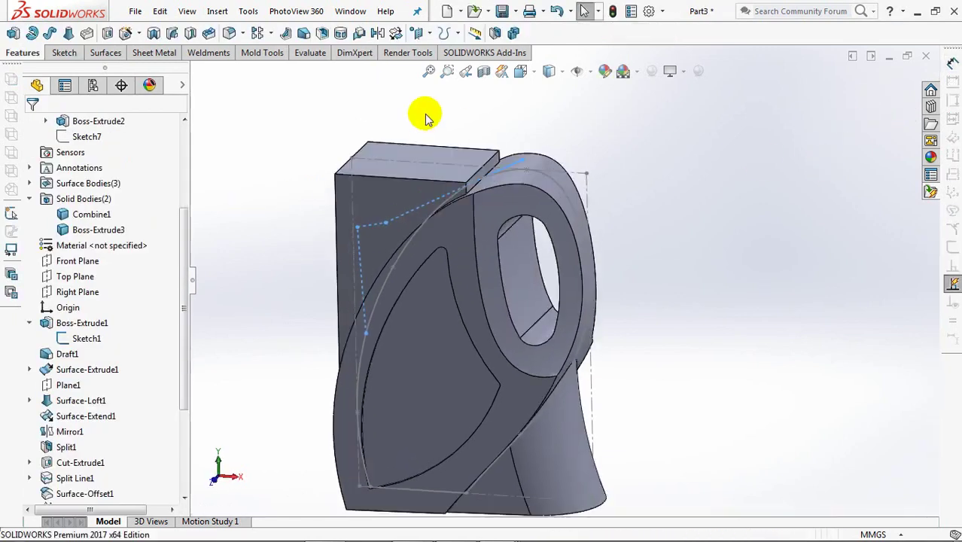
Split the front block Boss-Extrude3 with Sketch9, selecting resulting bodies 1 and 3 and consuming them.
left_click(493, 32)
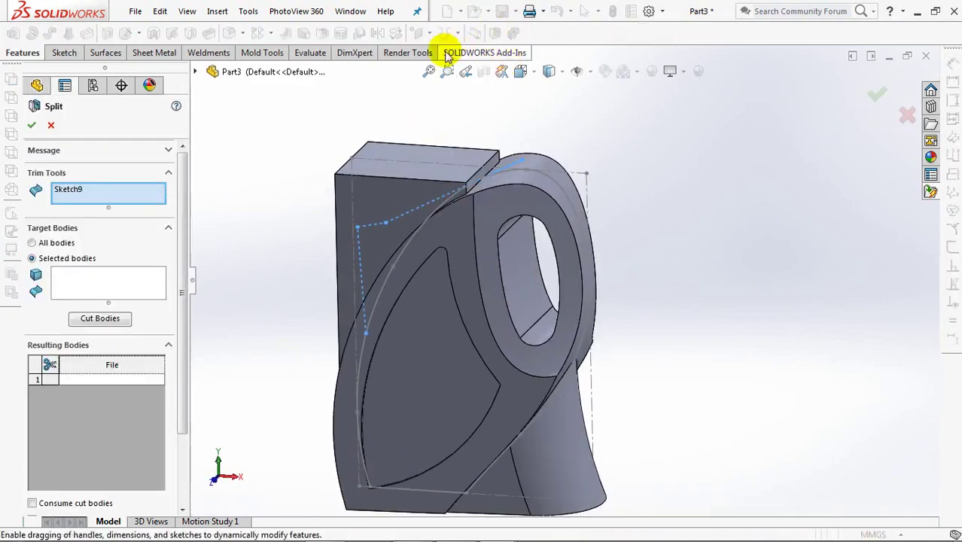
left_click(121, 282)
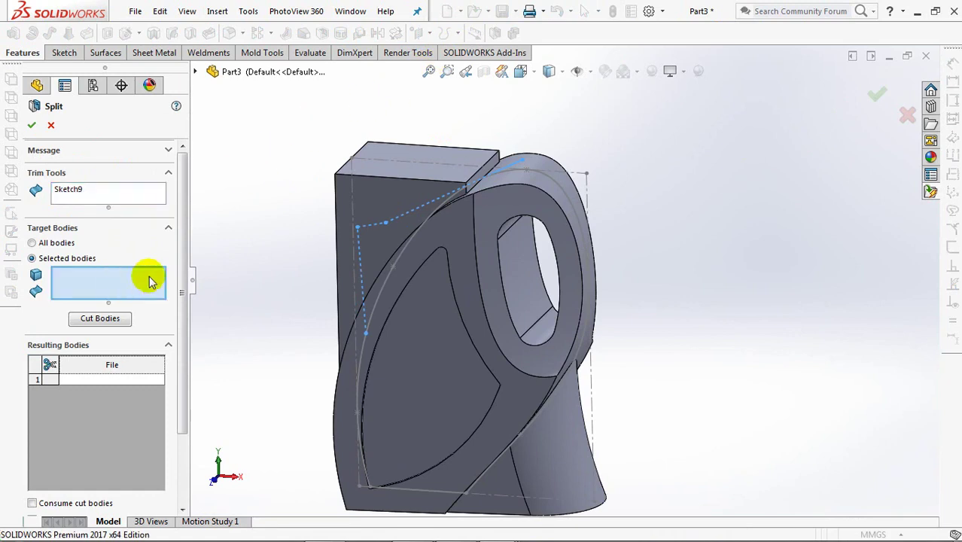
left_click(365, 210)
left_click(100, 319)
middle_click_drag(282, 261, 261, 197)
left_click(49, 416)
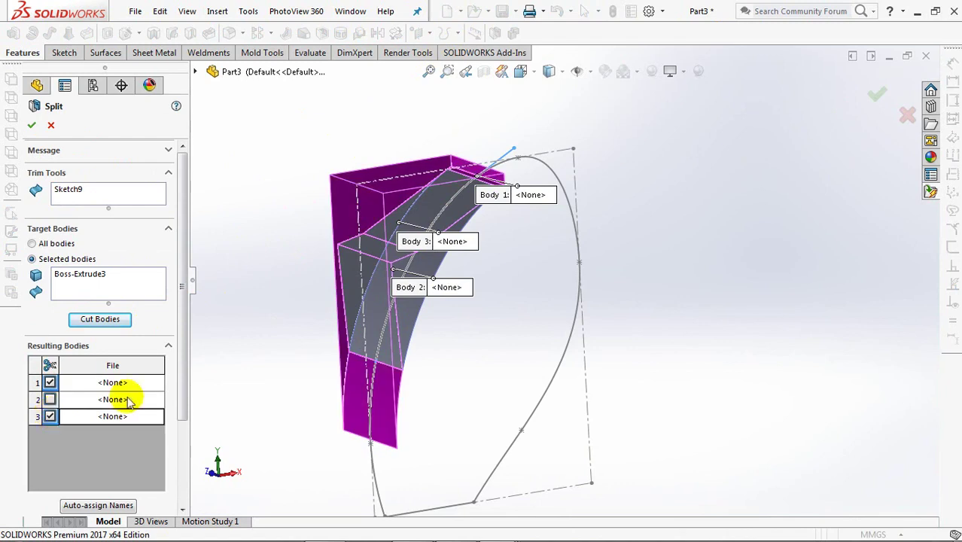
scroll(113, 414, "down", 2)
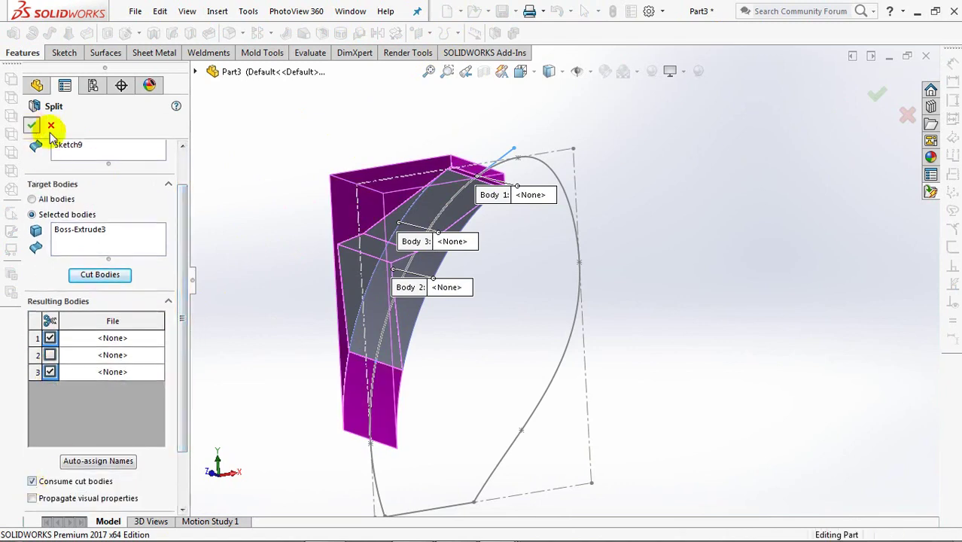
left_click(30, 126)
Draft the front block's two side faces by 5 degrees, using its front face as the neutral plane.
middle_click_drag(295, 151, 364, 251)
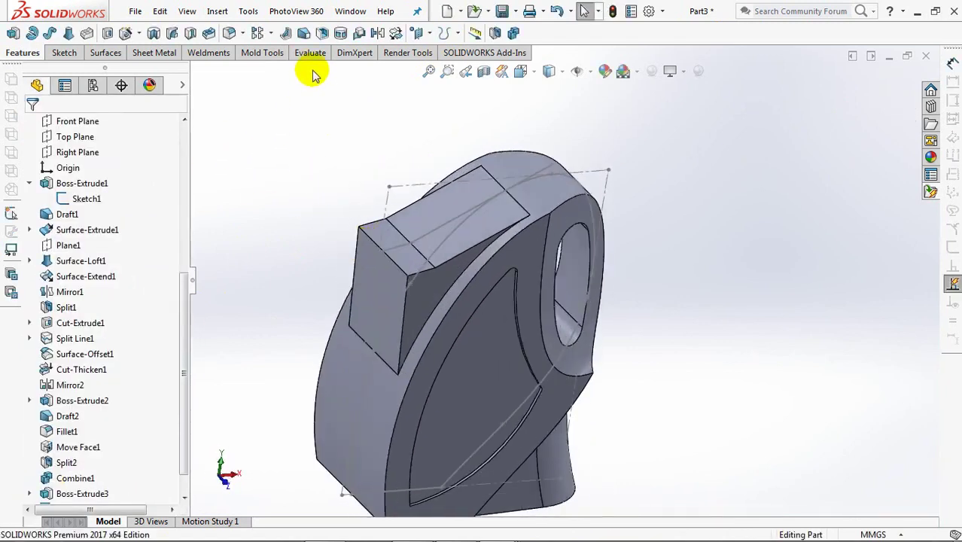
left_click(305, 35)
left_click(373, 288)
left_click(364, 232)
middle_click_drag(363, 232, 519, 350)
left_click(519, 350)
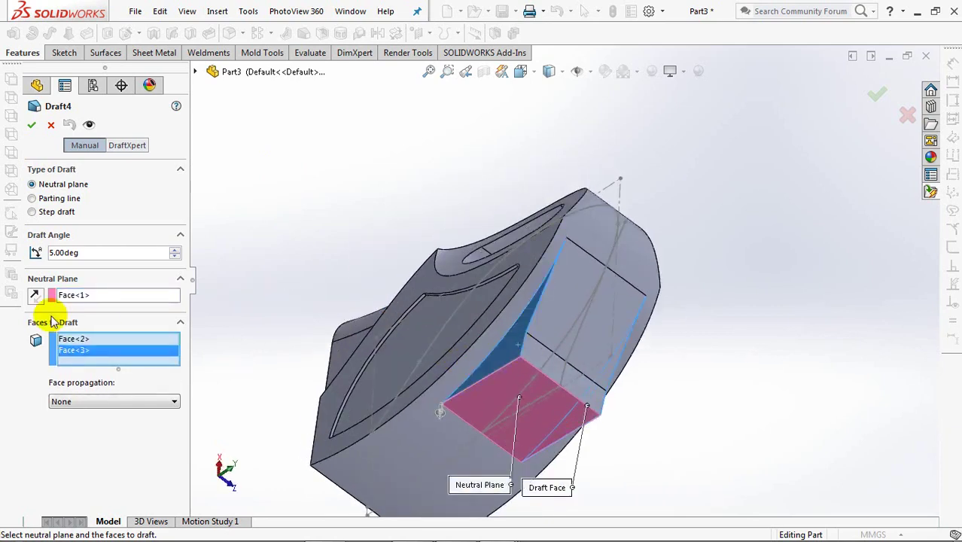
left_click(31, 128)
Fillet the edge between the two sloping top faces of the front block with a 60 mm radius.
middle_click_drag(311, 254, 255, 161)
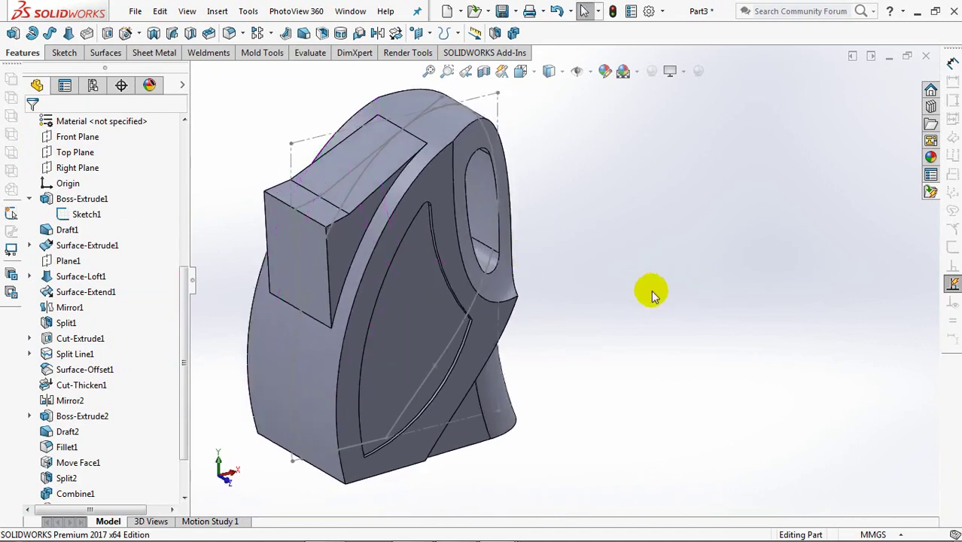
middle_click_drag(644, 285, 764, 311, "ctrl")
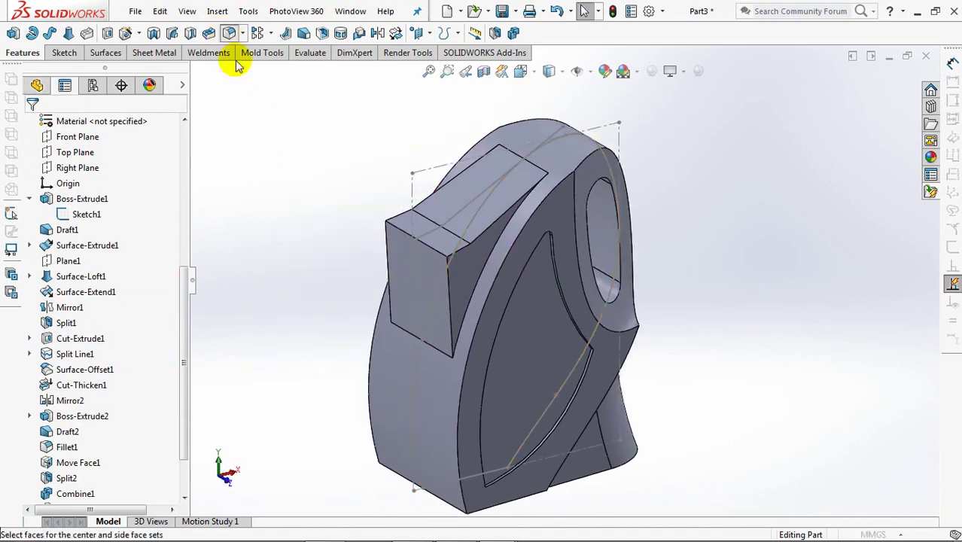
left_click(230, 33)
left_click(47, 194)
left_click(429, 220)
left_click(85, 412)
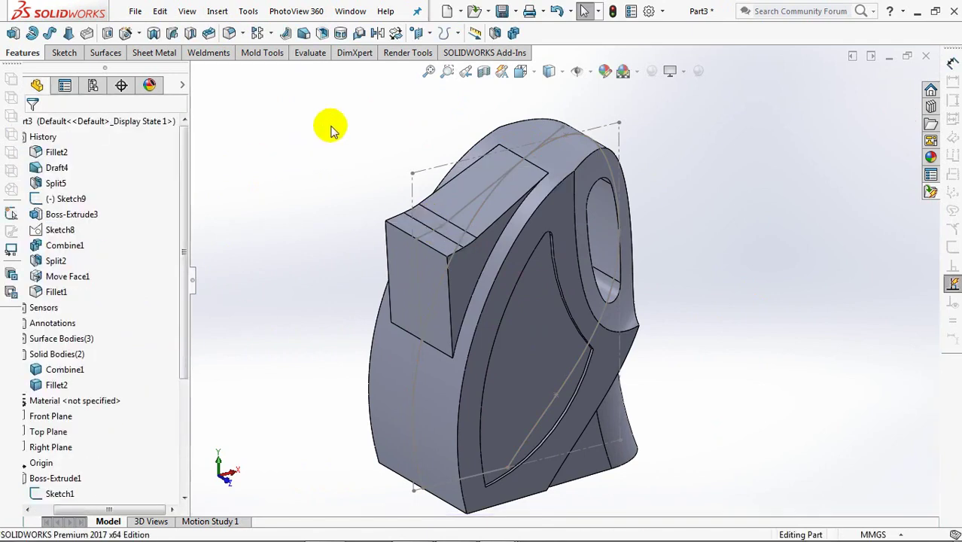
Apply a full round fillet to the front block using one side face, the front face and the opposite side face.
left_click(228, 34)
left_click(126, 192)
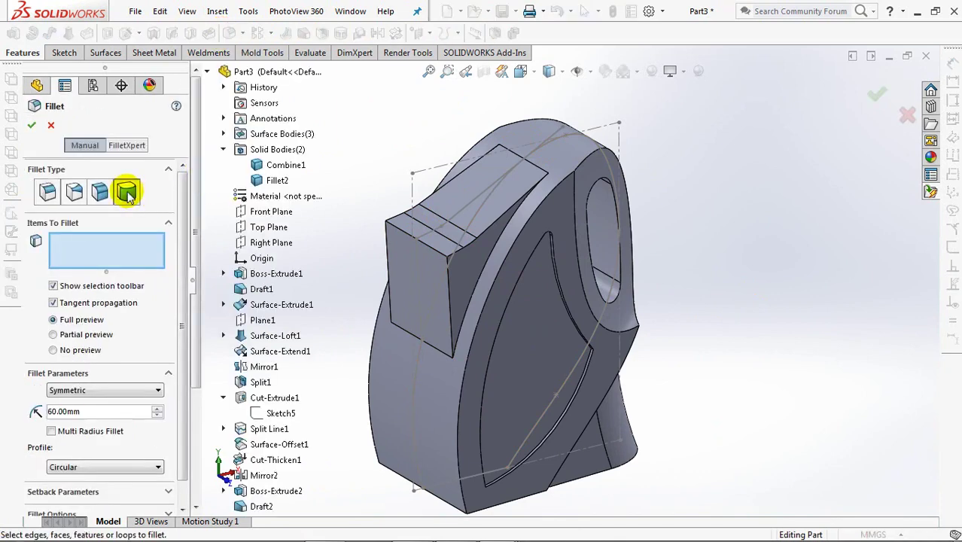
left_click(461, 272)
left_click(428, 291)
middle_click_drag(428, 292, 552, 360)
left_click(603, 293)
key("Return")
Start an extruded boss sketch on the Top Plane and offset the front block's rounded outline and side edges 5 mm inward.
mouse_move(419, 311)
middle_mouse_down()
mouse_move(318, 204)
mouse_move(279, 241)
mouse_move(311, 309)
mouse_move(406, 325)
middle_mouse_up()
left_click(309, 53)
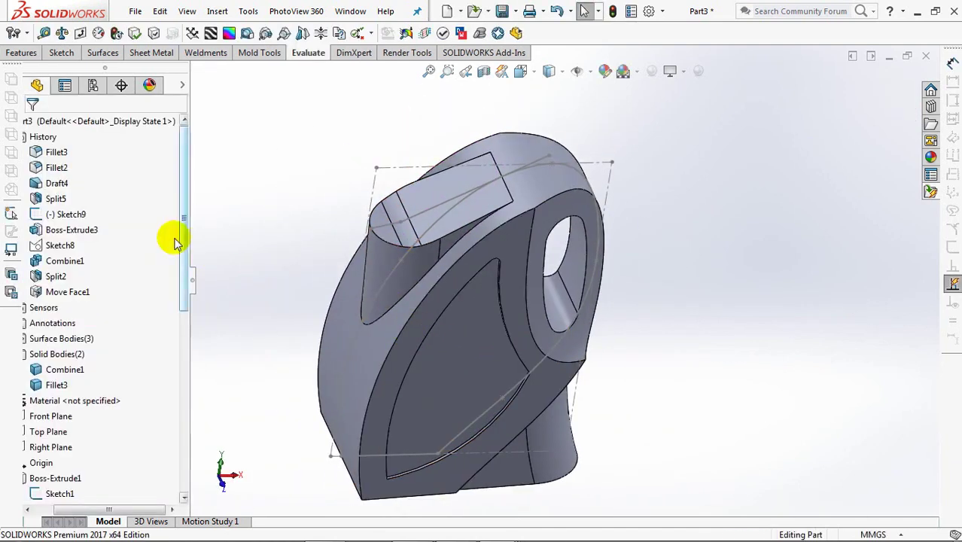
left_click_drag(131, 510, 113, 510)
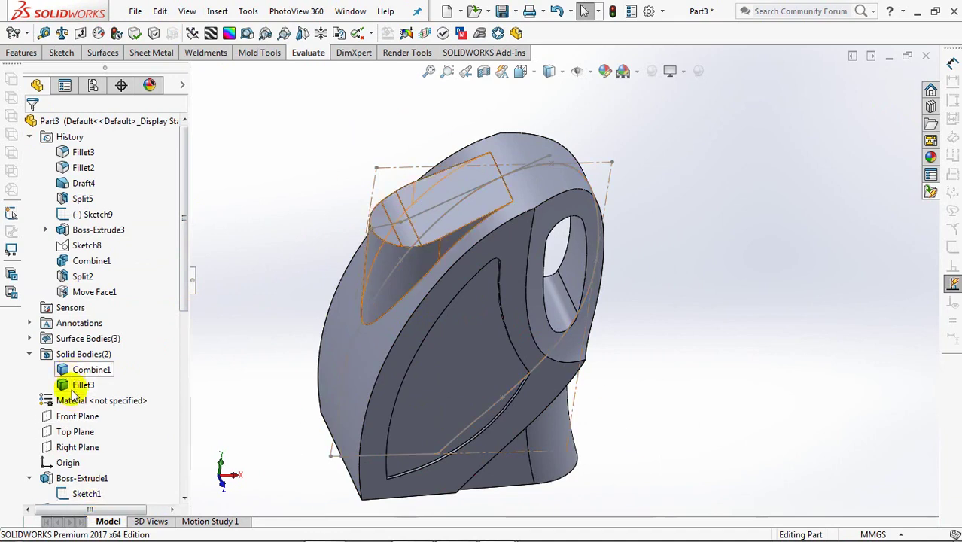
left_click(75, 431)
left_click(21, 53)
left_click(13, 32)
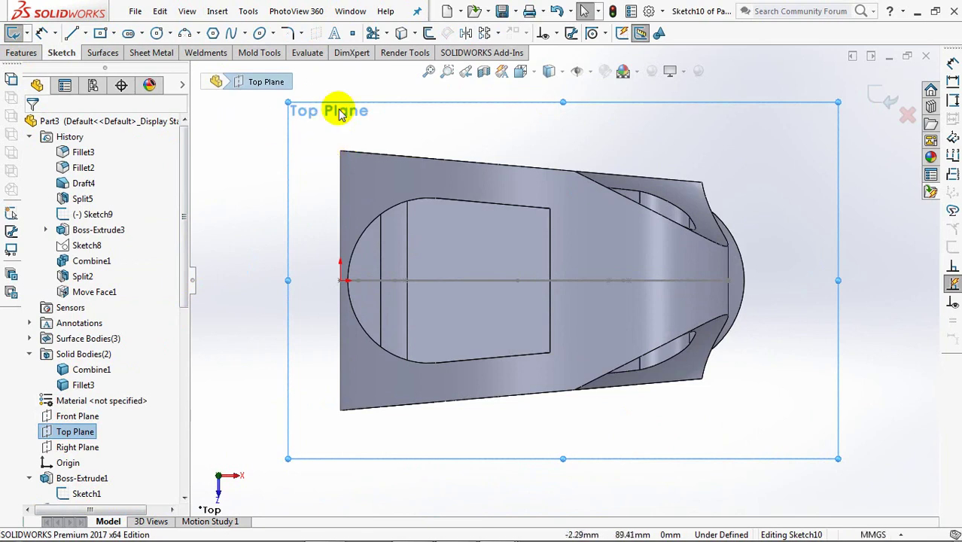
left_click(429, 33)
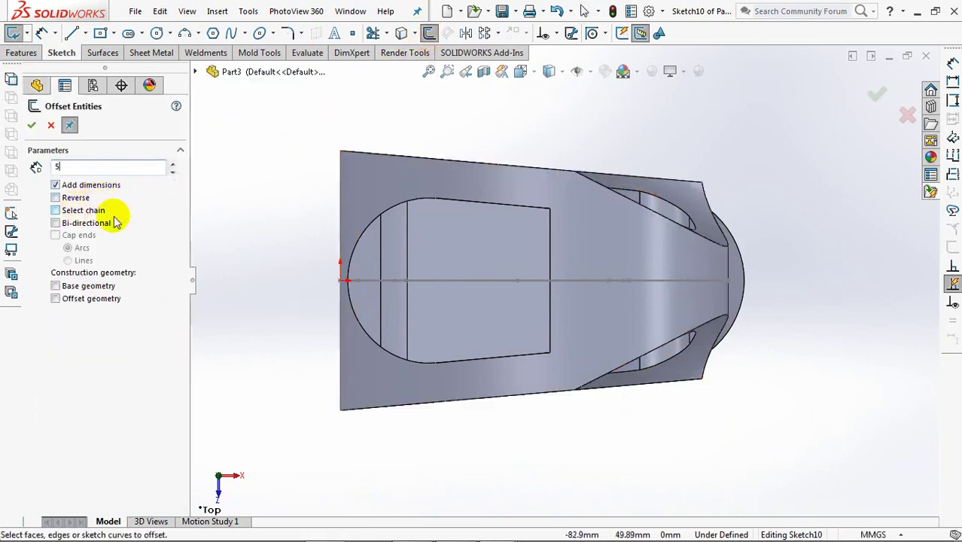
left_click(365, 241)
left_click(51, 199)
left_click(452, 211)
left_click(392, 351)
left_click(480, 357)
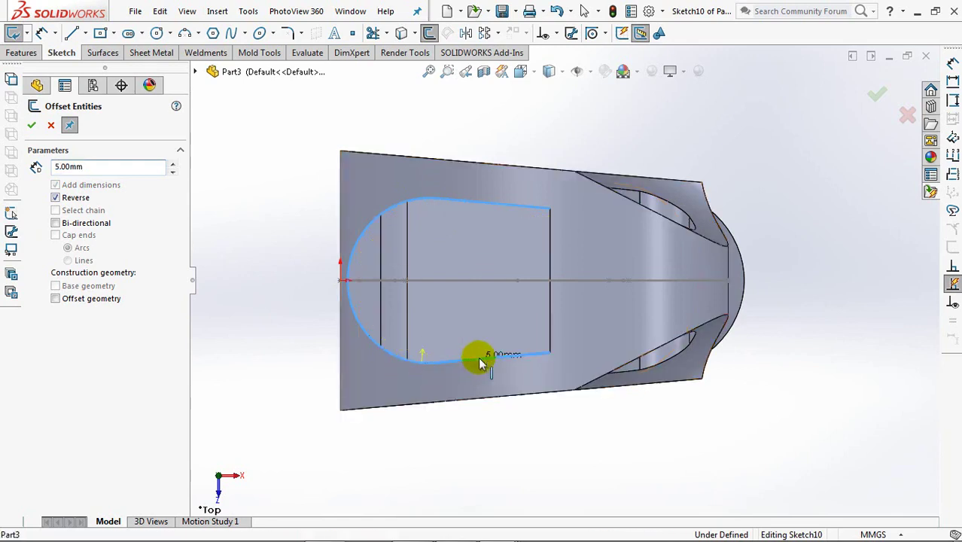
left_click(479, 357)
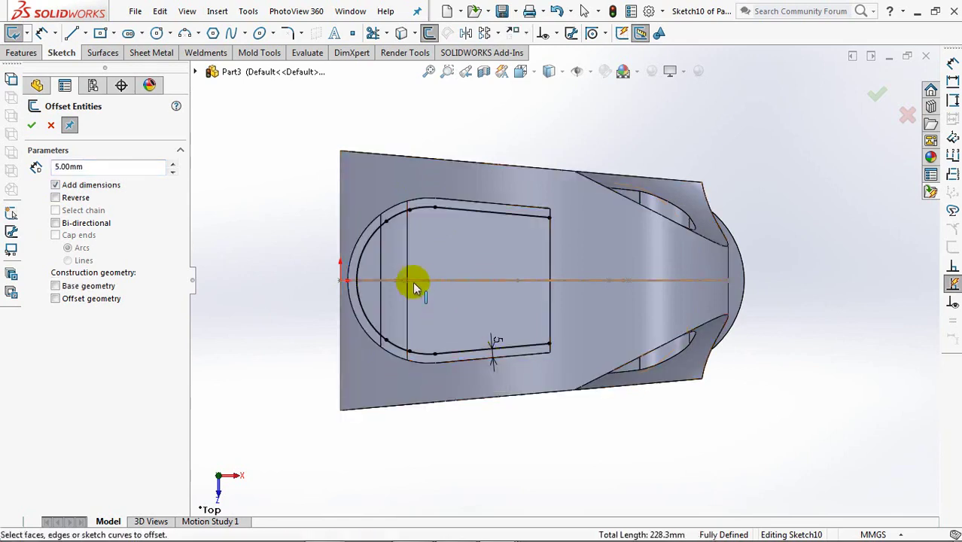
Close the offset profile with a vertical line between its two open ends and finish the sketch.
left_click(73, 33)
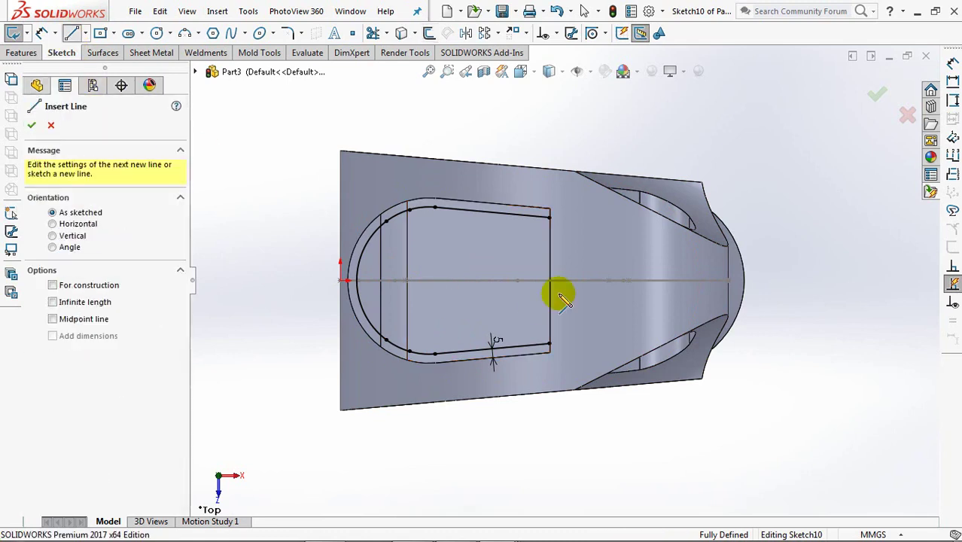
left_click(550, 217)
left_click(550, 347)
right_click(554, 339)
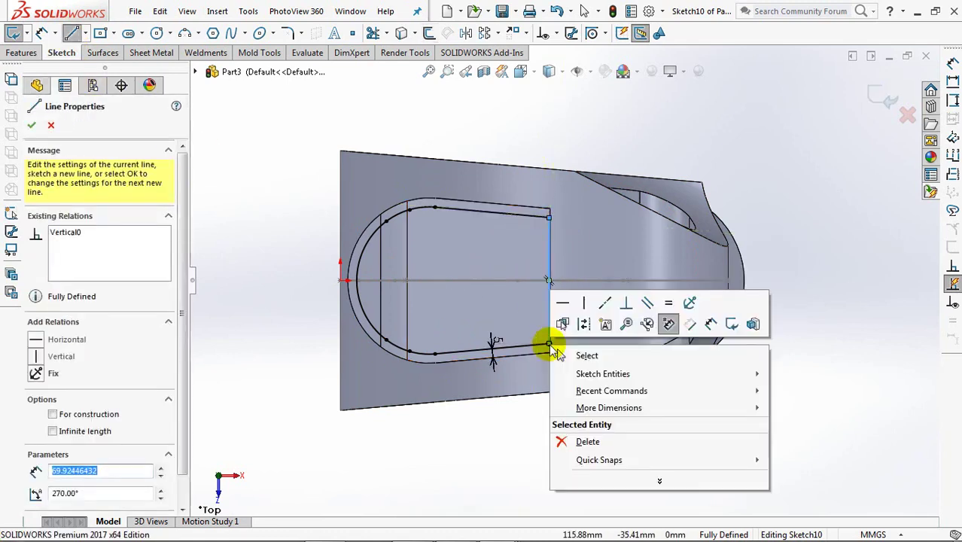
left_click(566, 345)
left_click(876, 101)
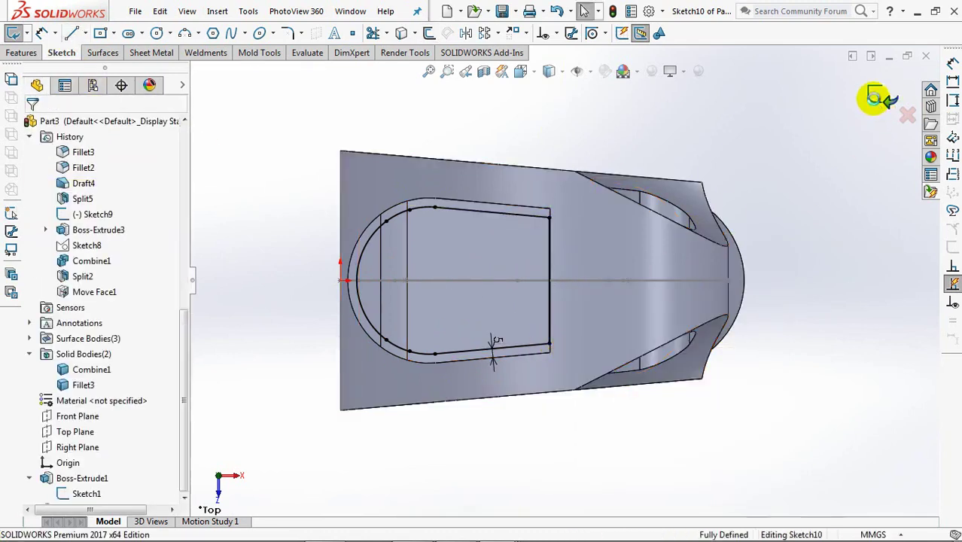
Set the boss extrusion to start from the vertex at the front end of Sketch9's short line, with a blind depth of 32 mm.
middle_click_drag(815, 293, 811, 190)
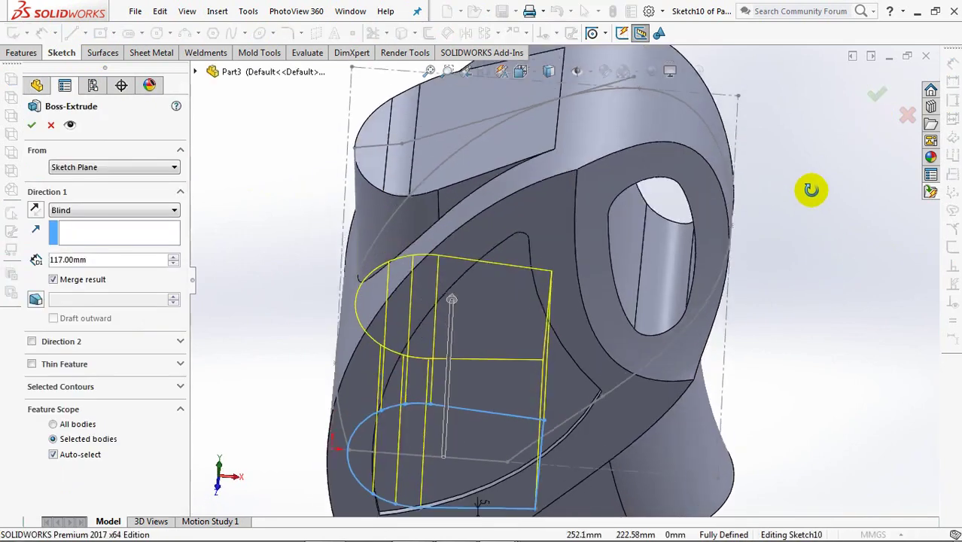
left_click(71, 167)
left_click(68, 198)
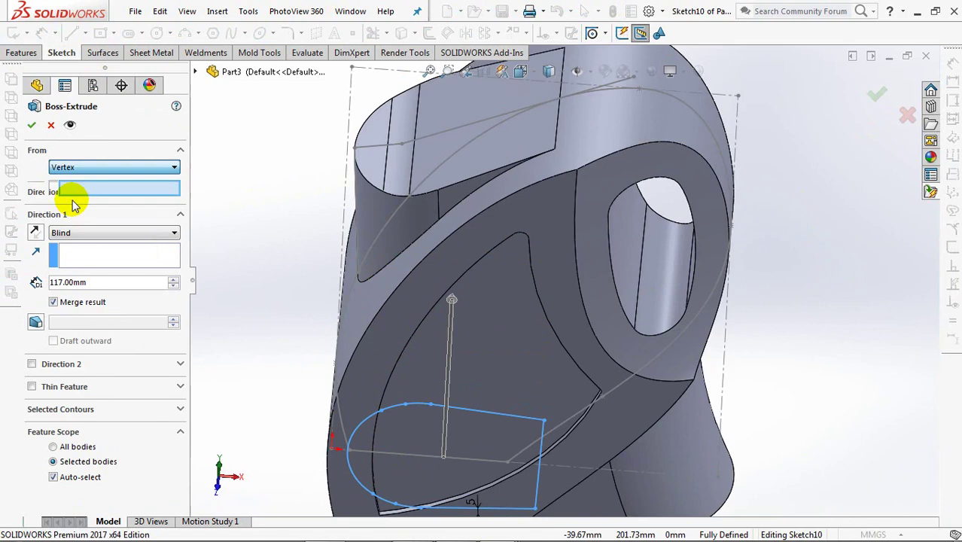
left_click(355, 149)
type("32")
key("Tab")
middle_click_drag(278, 246, 250, 253)
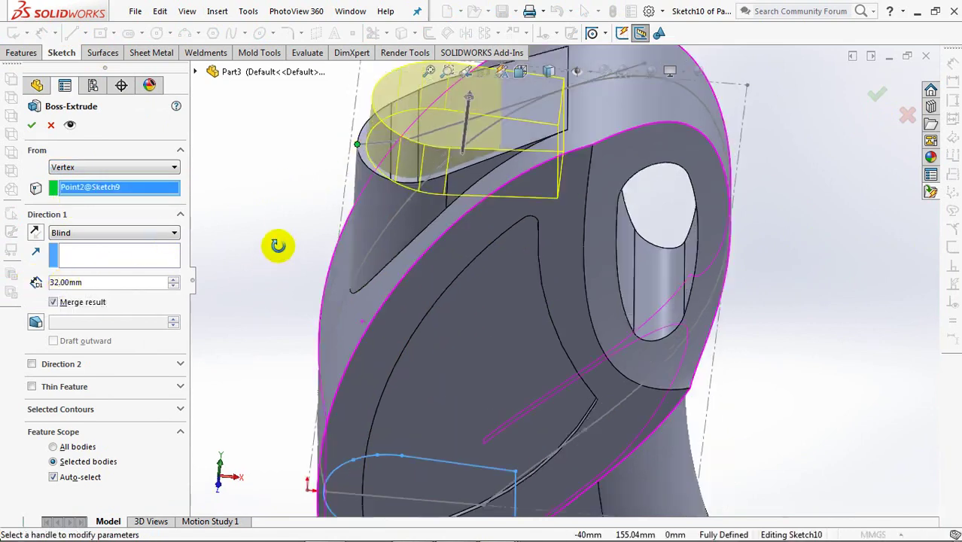
Turn off automatic body selection, pick the main body and front block for the feature scope, and complete the merged extrusion.
left_click(53, 477)
left_click_drag(183, 455, 183, 479)
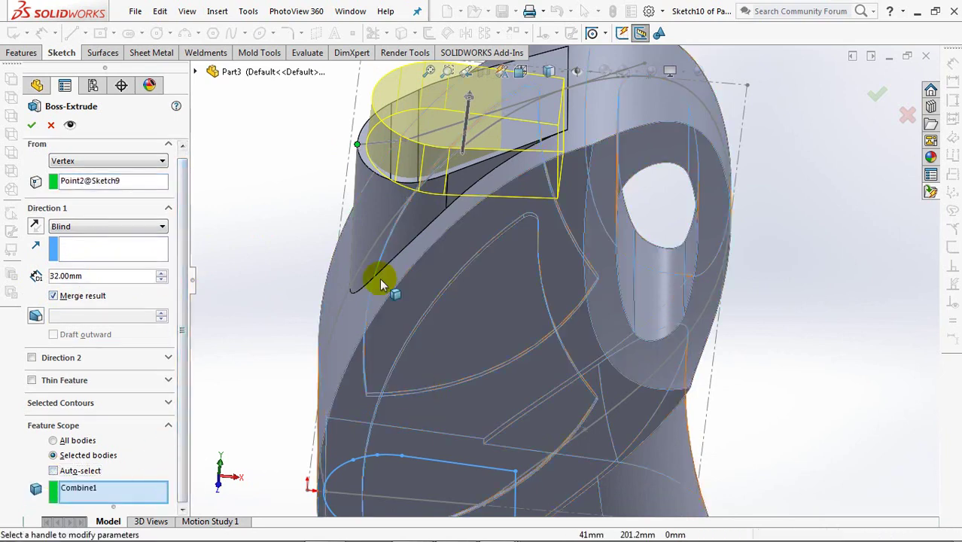
left_click(403, 342)
left_click(369, 236)
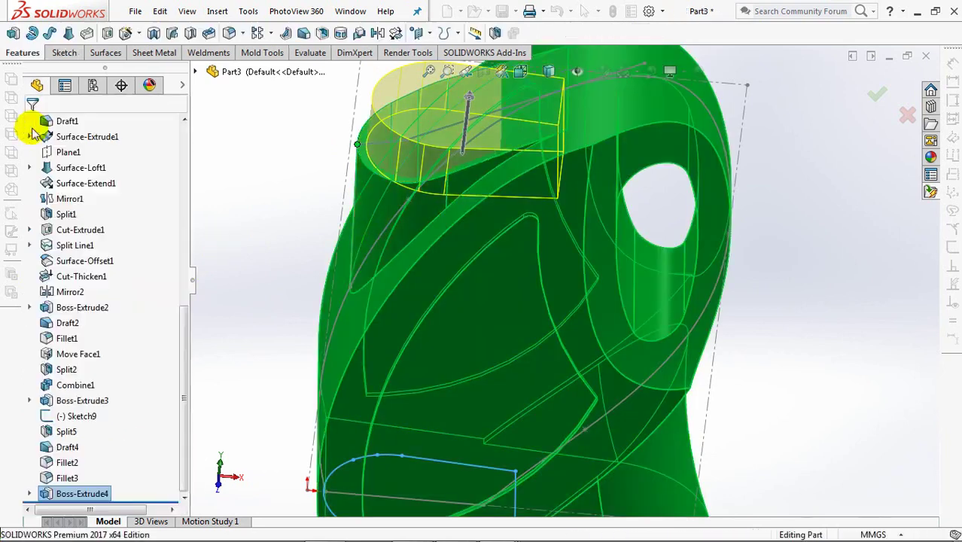
left_click(31, 127)
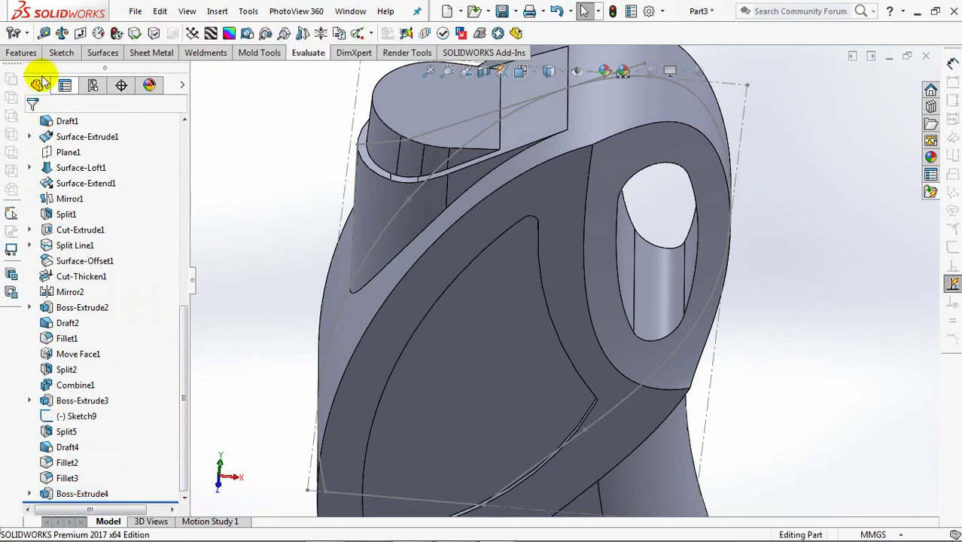
Start an extruded boss sketch on the new boss's top face and draw a circle about 54 mm in diameter on the centerline.
left_click(21, 53)
left_click(13, 33)
left_click(422, 98)
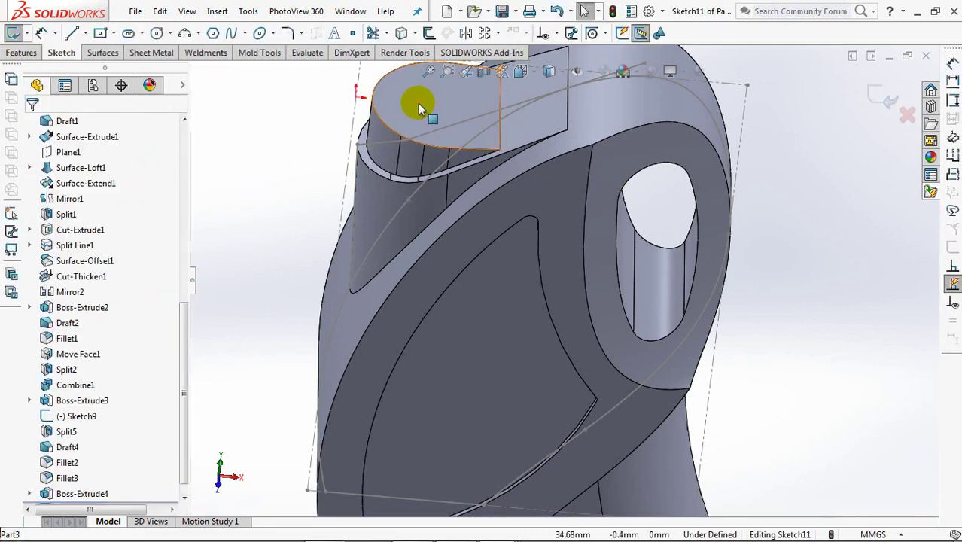
middle_click_drag(418, 107, 389, 259, "ctrl")
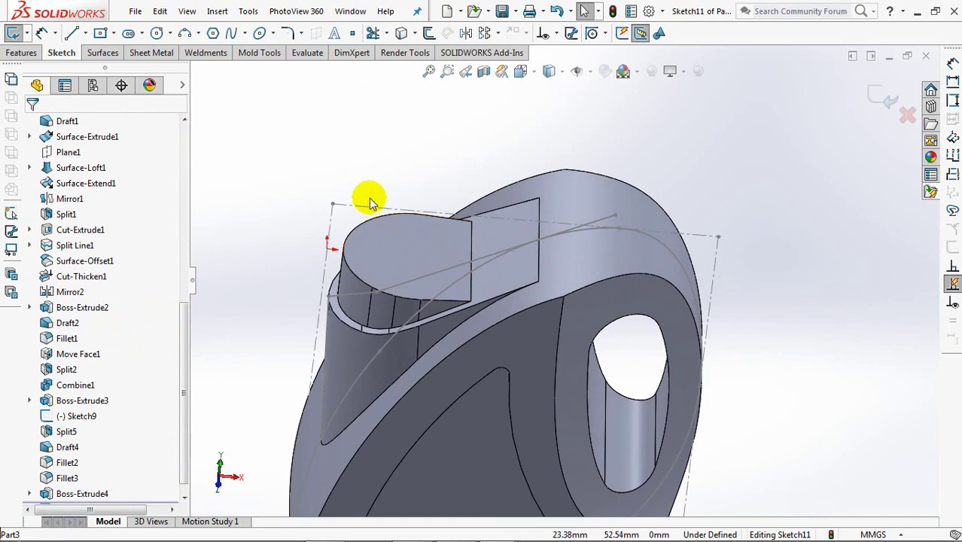
key("ctrl+8")
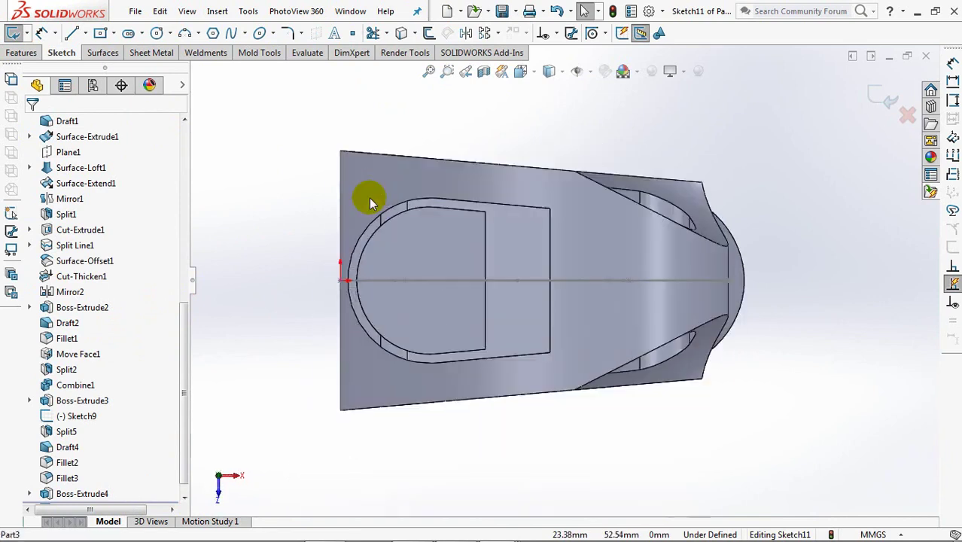
left_click(156, 33)
left_click_drag(417, 282, 398, 232)
Dimension the circle's diameter as 53 mm.
left_click(43, 33)
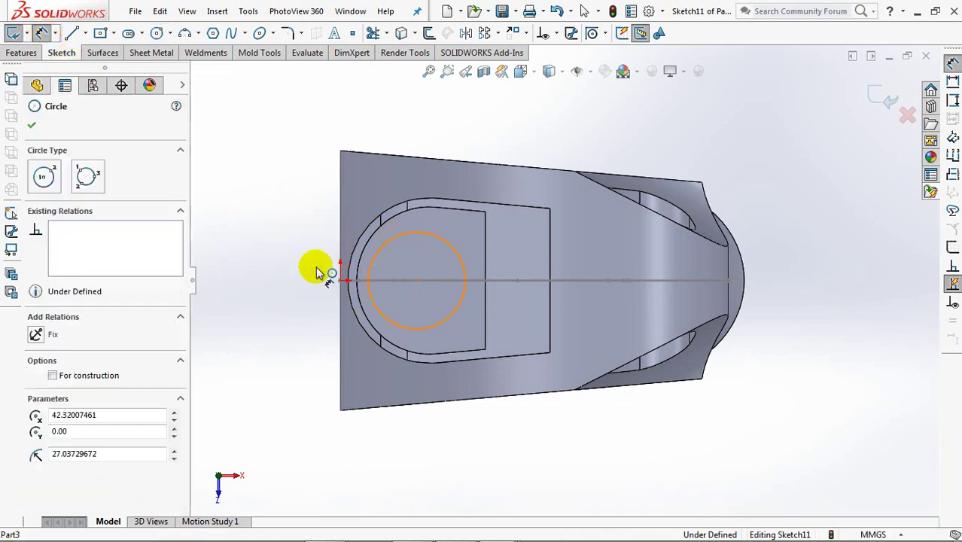
left_click(360, 269)
left_click(289, 268)
left_click(224, 258)
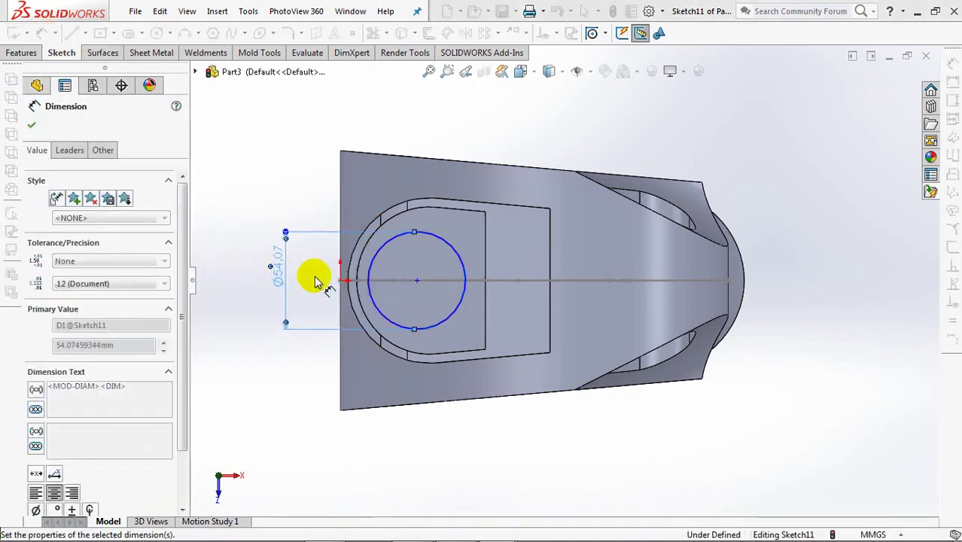
Dimension the circle's center 43 mm from the origin at the body's front edge.
left_click(417, 280)
left_click(341, 281)
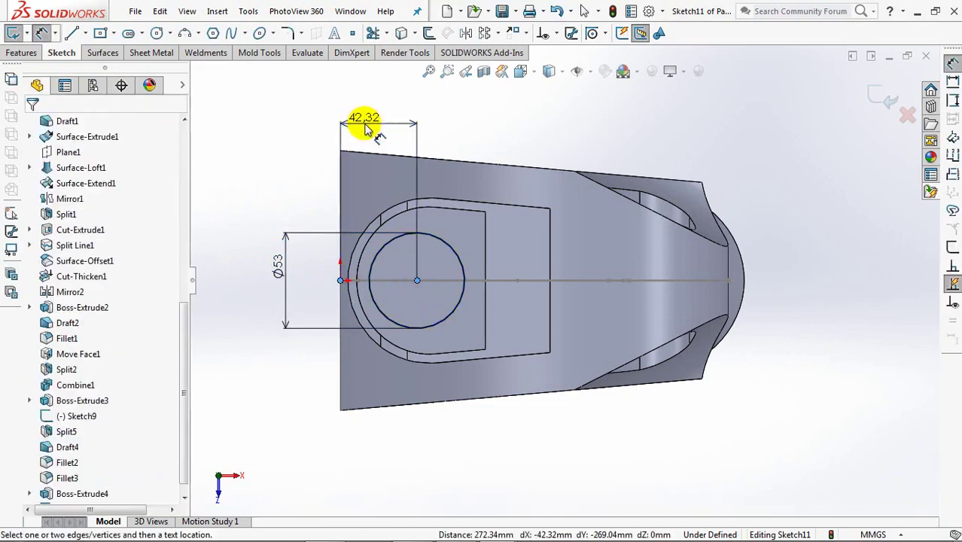
left_click(365, 128)
type("43")
left_click(309, 122)
Finish the circle sketch and start its boss extrusion from a 13 mm offset above the sketch plane.
mouse_move(313, 316)
middle_mouse_down()
mouse_move(316, 221)
mouse_move(294, 360)
mouse_move(815, 177)
middle_mouse_up()
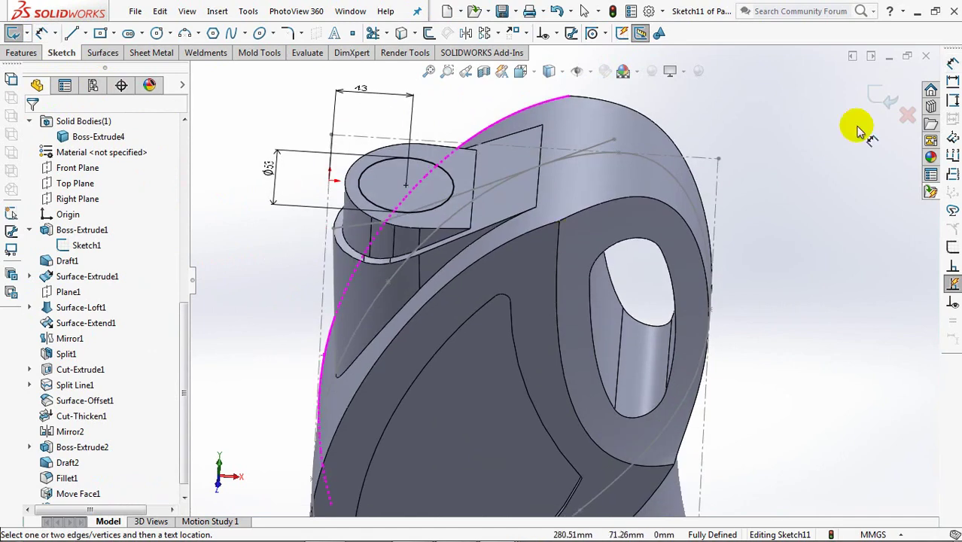
left_click(880, 100)
left_click(115, 170)
left_click(102, 210)
type("13")
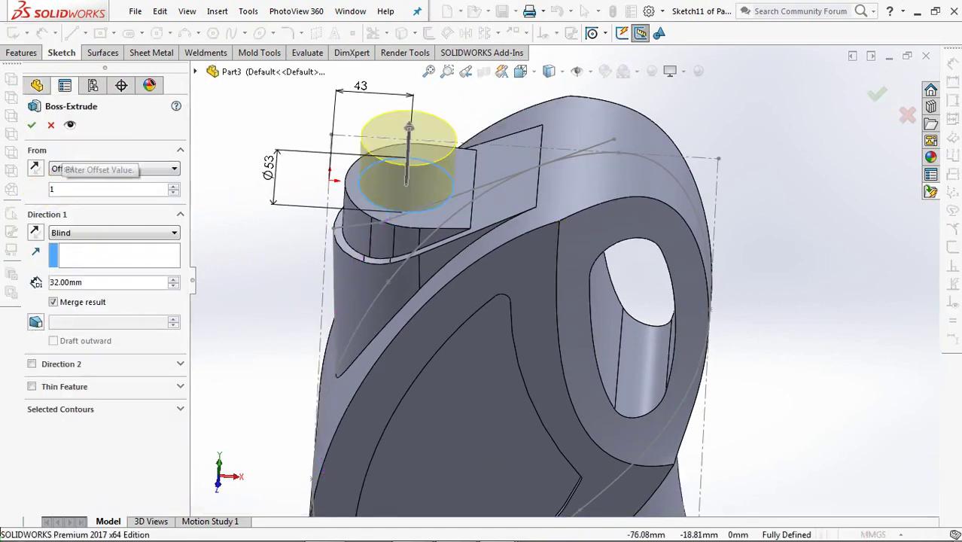
key("Return")
Reverse the extrusion, end it Up To Next with a 20-degree outward draft, and complete the tapered neck base.
left_click(36, 233)
left_click(66, 235)
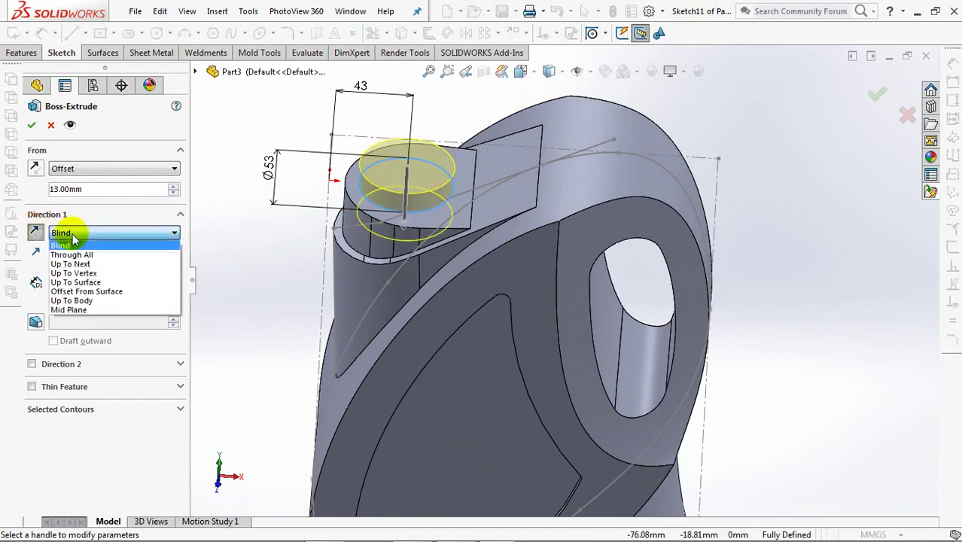
left_click(74, 263)
left_click(36, 300)
type("20")
key("Return")
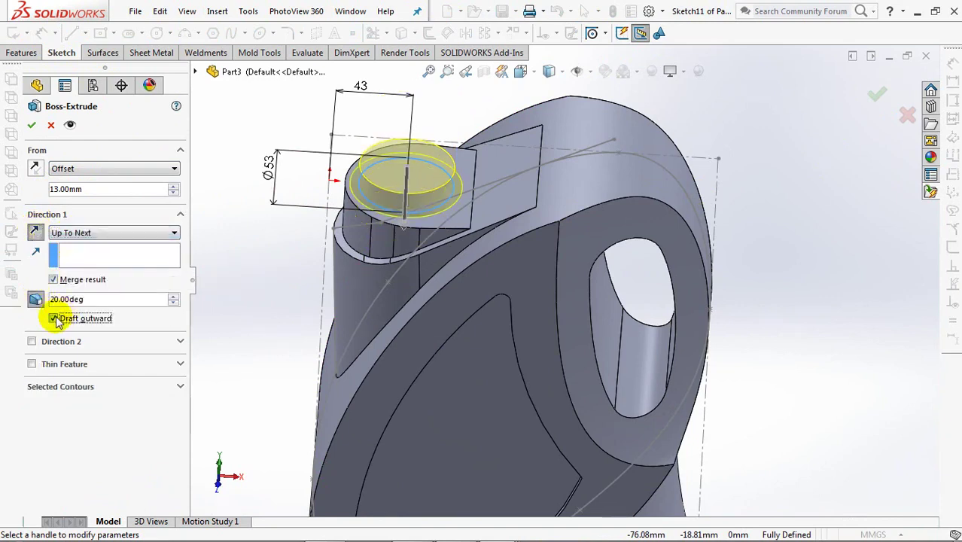
left_click(30, 125)
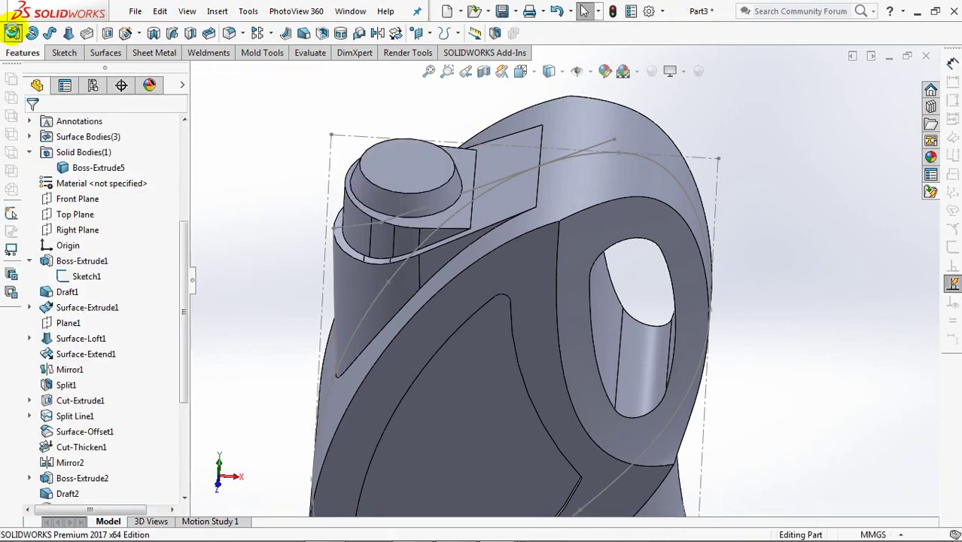
Start an extruded boss sketch on the tapered base's top face and draw a concentric circle about 34 mm in diameter.
left_click(13, 33)
left_click(382, 167)
left_click(157, 33)
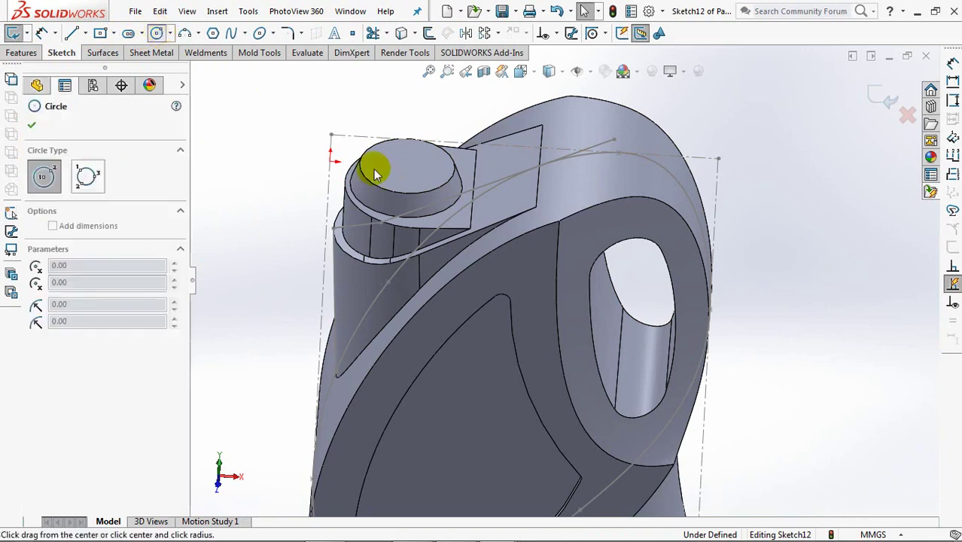
left_click(407, 166)
left_click(430, 155)
key("Escape")
Dimension the new circle's diameter as 40 mm.
left_click(380, 181)
left_click(272, 159)
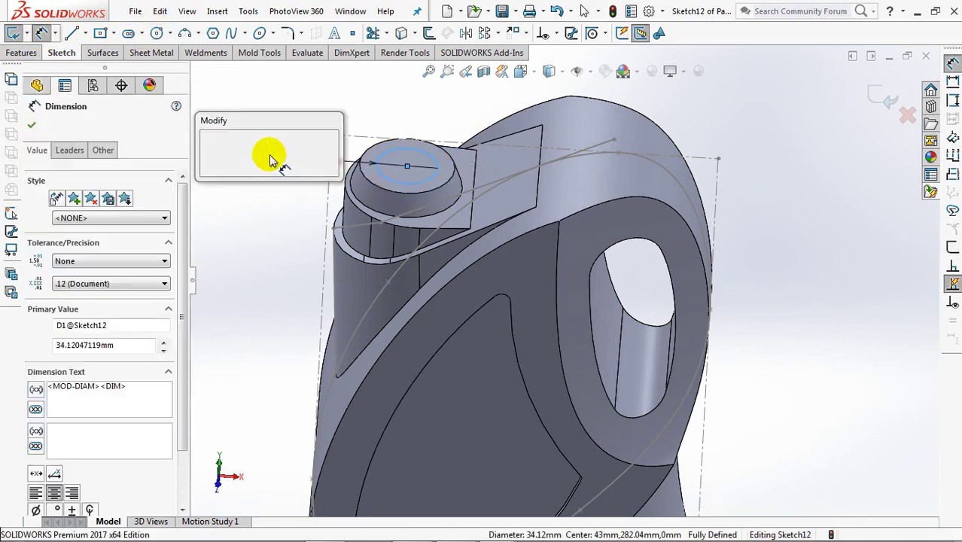
type("40")
left_click(210, 150)
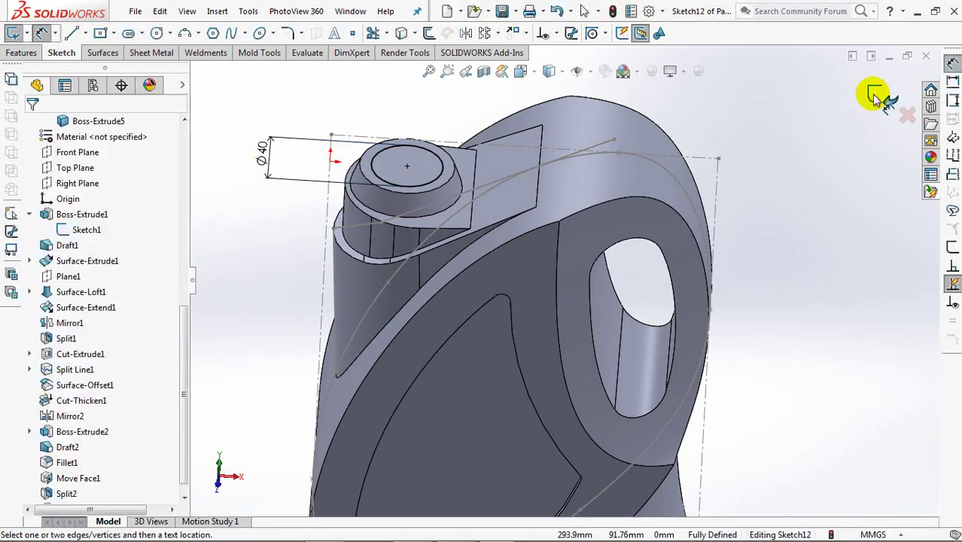
Extrude the 40 mm circle upward with a blind depth of 15 mm to form the neck cylinder.
left_click(873, 94)
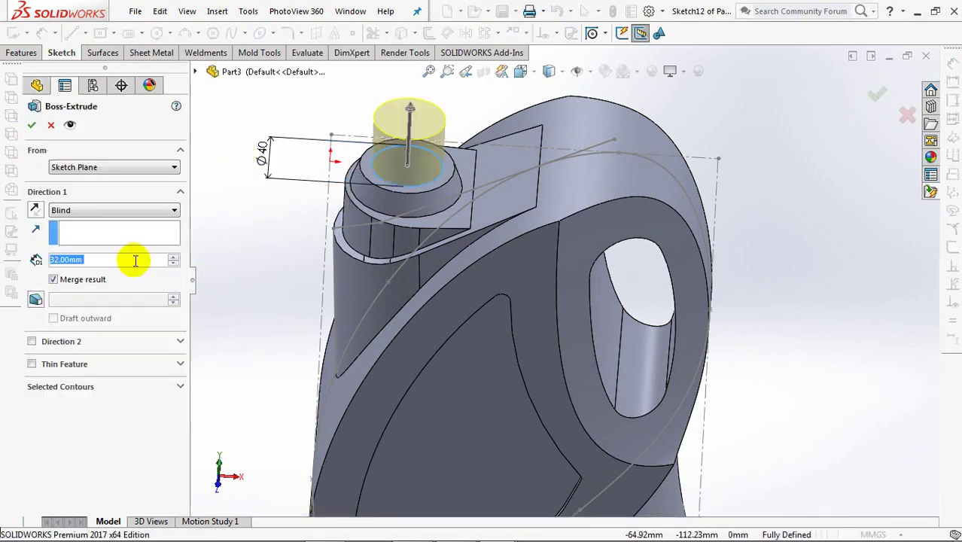
type("15")
key("Return")
left_click(31, 125)
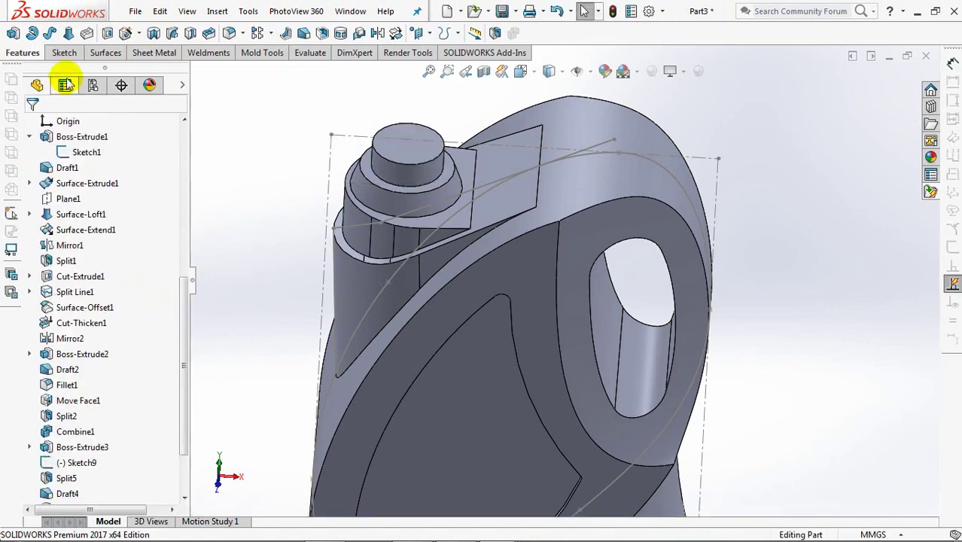
Sketch a line along the centerline from the neck cylinder's edge to the upper block's rear edge, on the ring face around the cylinder.
left_click(12, 32)
left_click(443, 179)
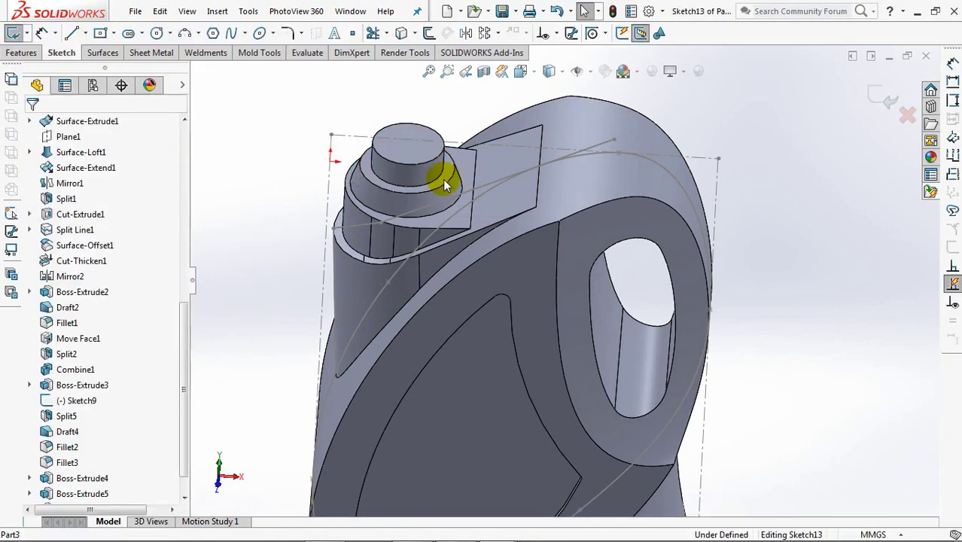
left_click(72, 33)
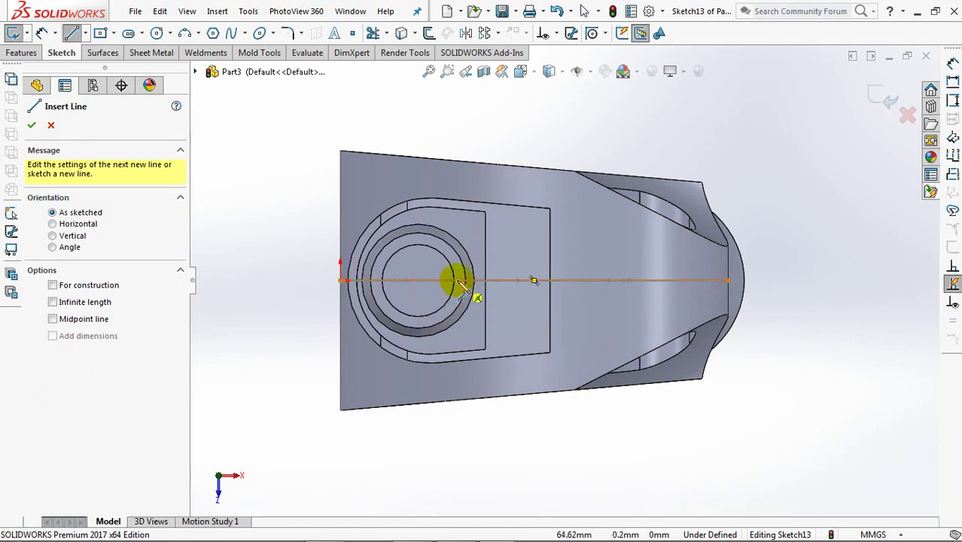
left_click_drag(456, 282, 549, 282)
left_click(549, 282)
right_click(549, 282)
left_click(566, 288)
left_click(875, 96)
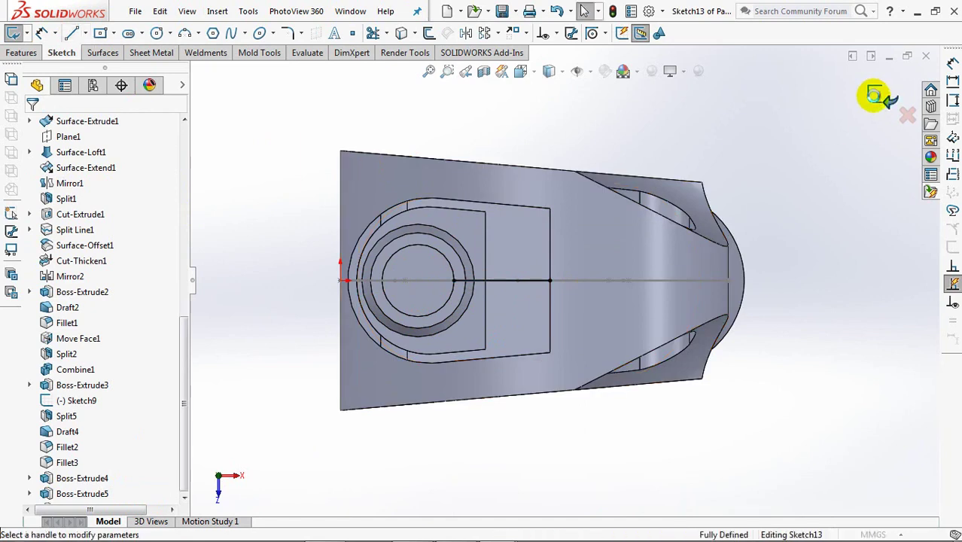
Extrude the line downward Up To Next as a 15 mm mid-plane thin rib with a 2-degree outward draft.
middle_click_drag(484, 302, 446, 344)
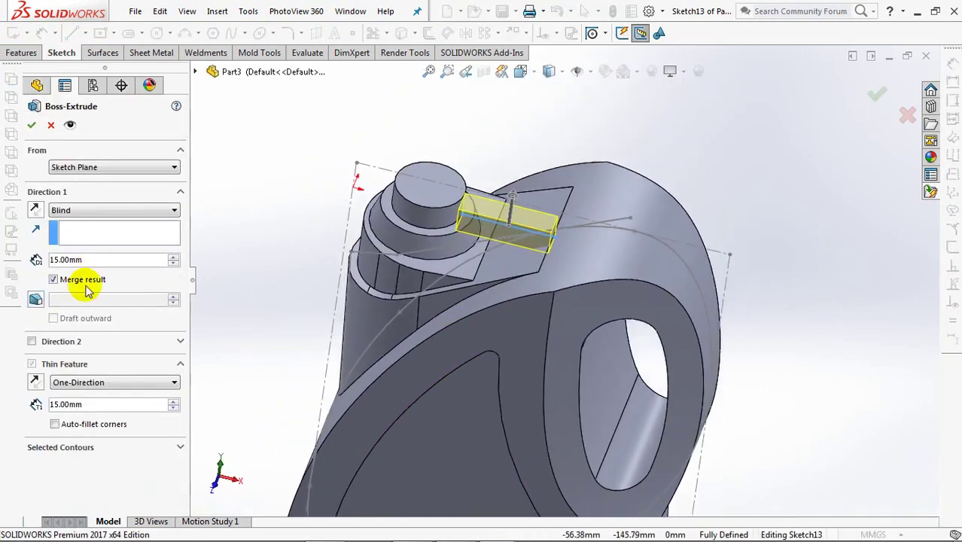
left_click(91, 393)
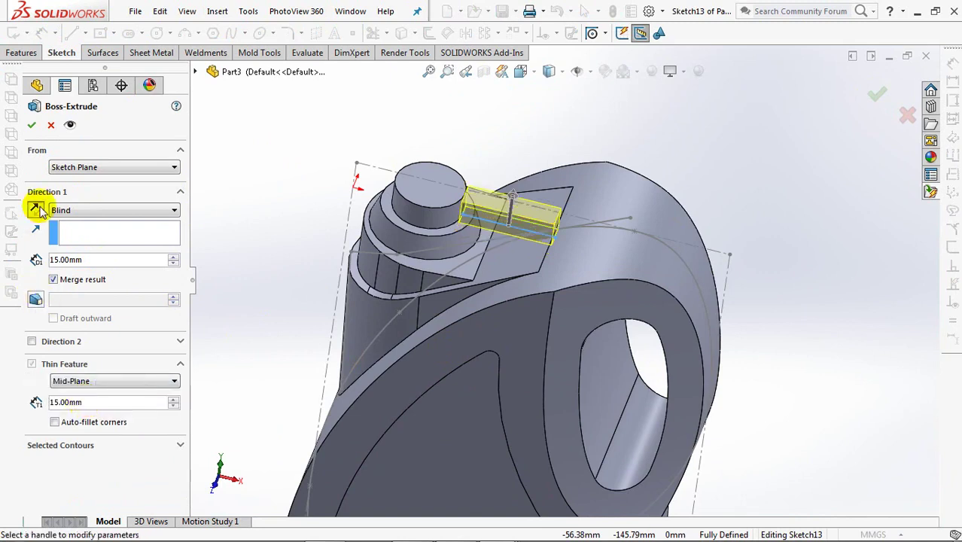
left_click(37, 210)
left_click(87, 214)
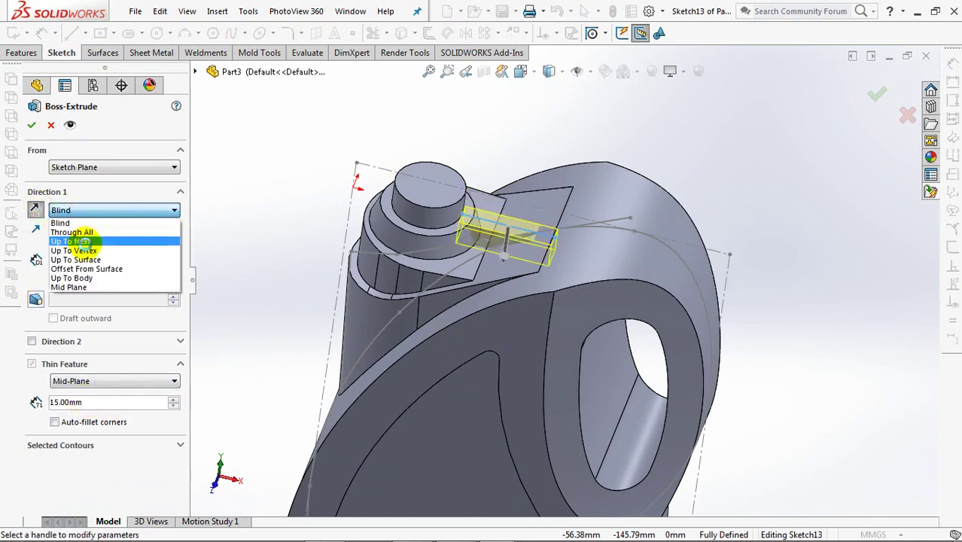
left_click(87, 243)
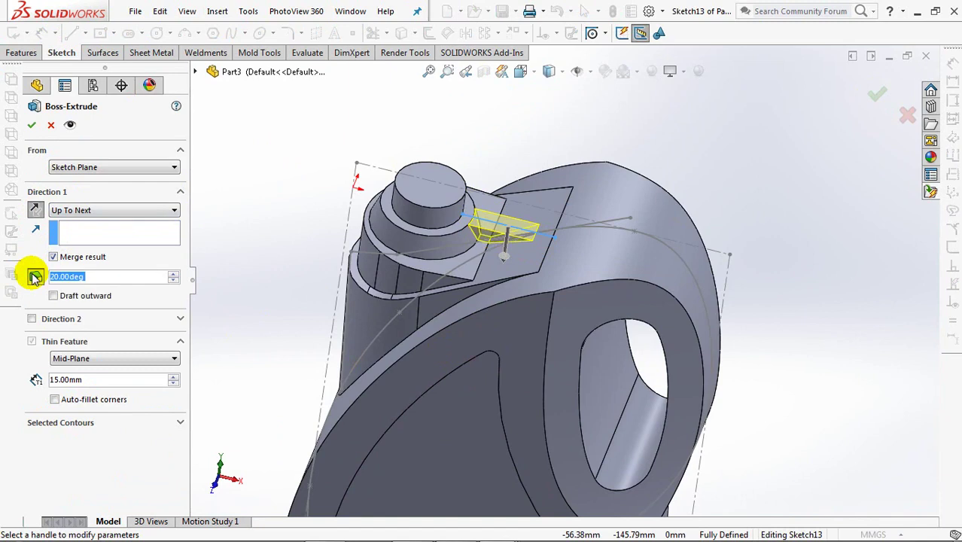
type("2")
key("Tab")
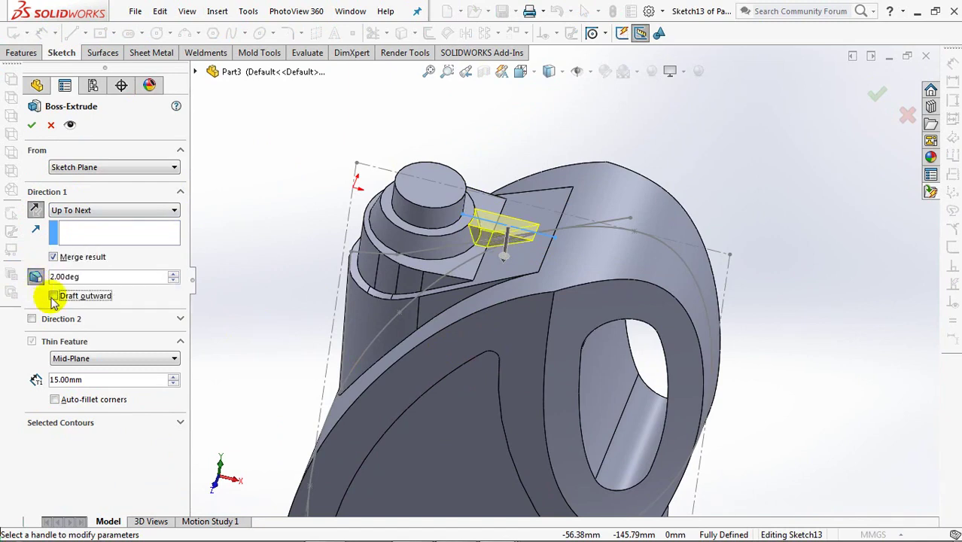
left_click(32, 127)
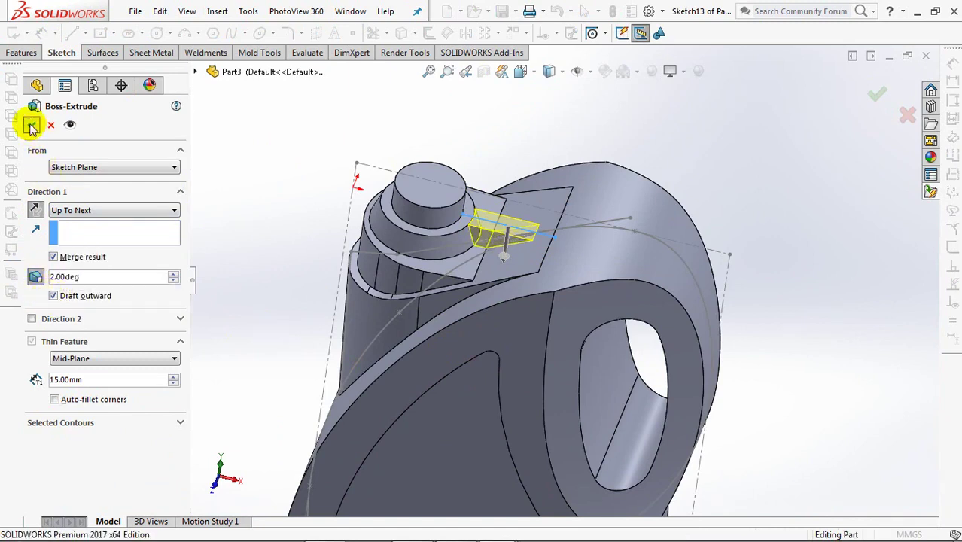
Hide the body's profile sketch and the line sketch crossing the upper block.
middle_click_drag(275, 224, 268, 234)
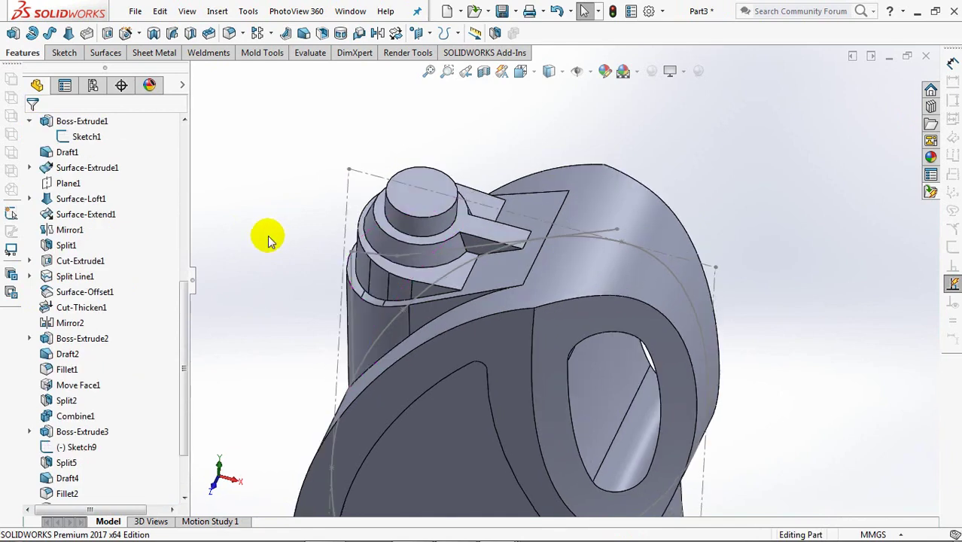
middle_click_drag(462, 343, 429, 211)
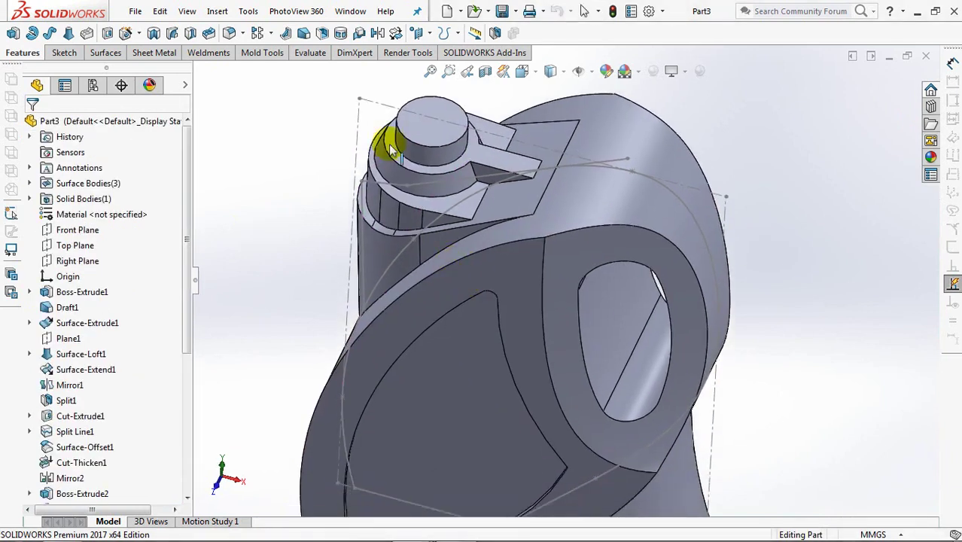
left_click(354, 134)
left_click(423, 89)
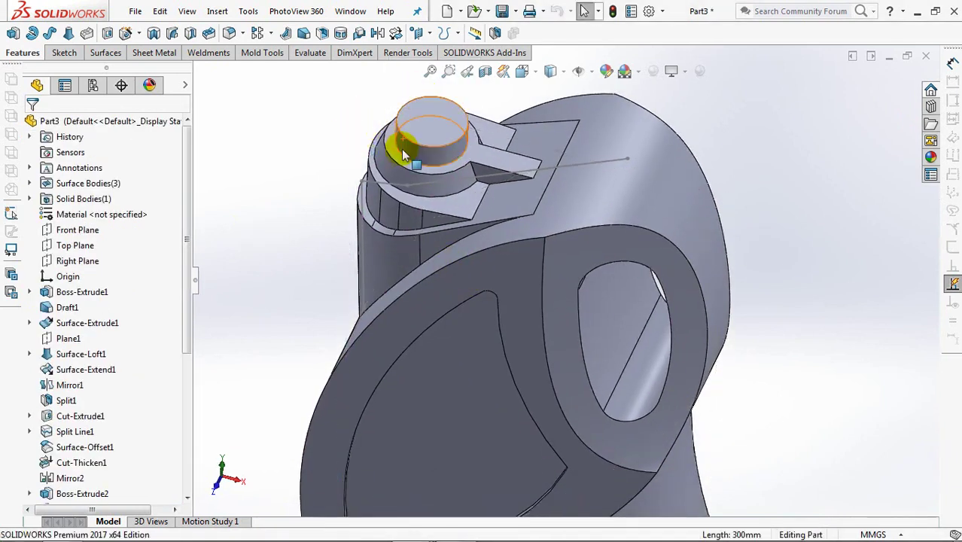
left_click(579, 164)
left_click(639, 125)
mouse_move(745, 272)
middle_mouse_down("ctrl")
mouse_move(759, 157)
mouse_move(745, 279)
middle_mouse_up("ctrl")
Fillet the top edge of the raised block beneath the neck with a 5 mm radius.
key("ctrl+1")
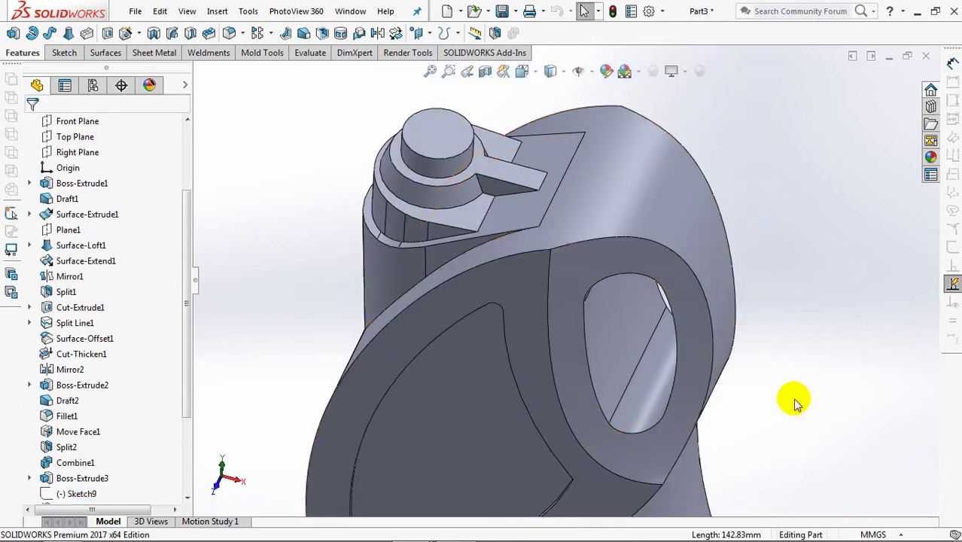
left_click(230, 33)
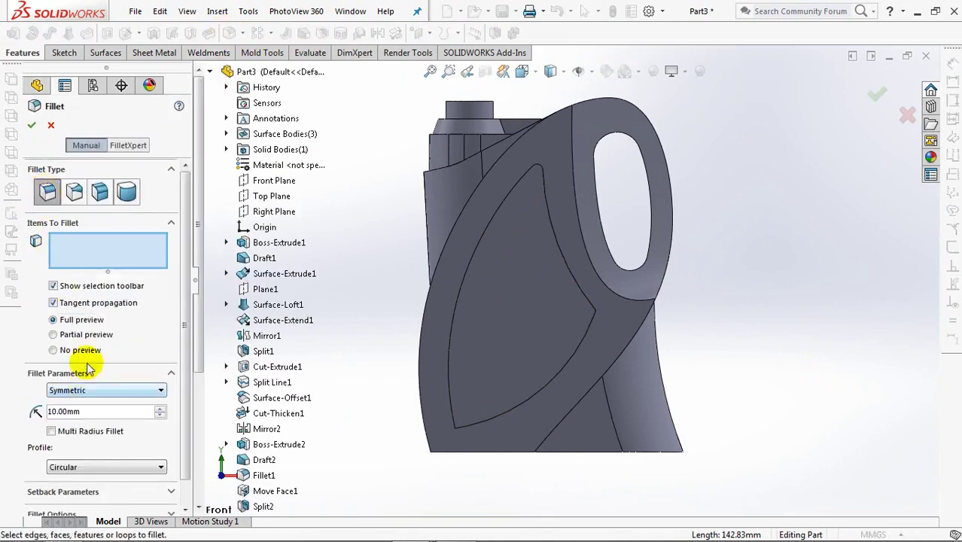
type("5")
key("Return")
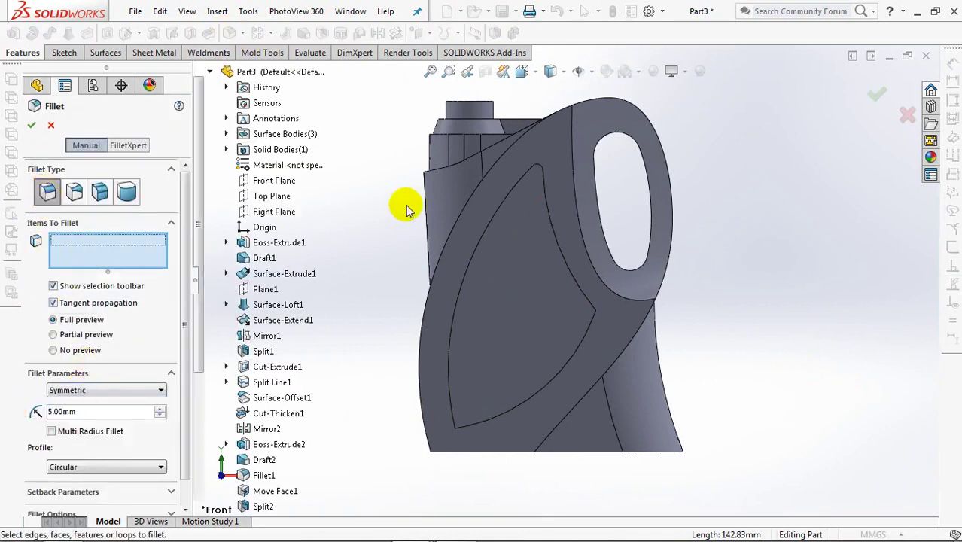
key("ctrl+7")
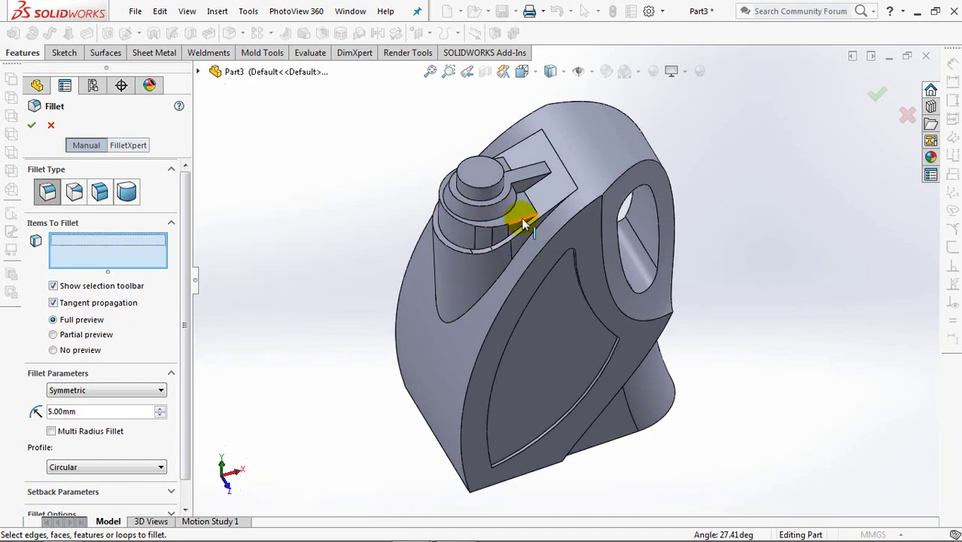
left_click(525, 226)
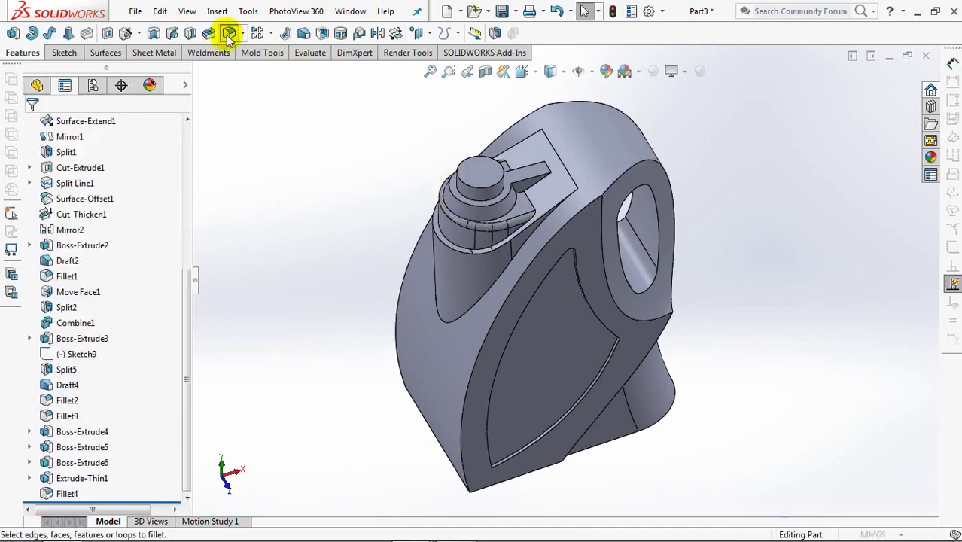
Fillet the outer edge of the lower ledge around the neck block with a 5 mm radius.
left_click(230, 34)
left_click(520, 234)
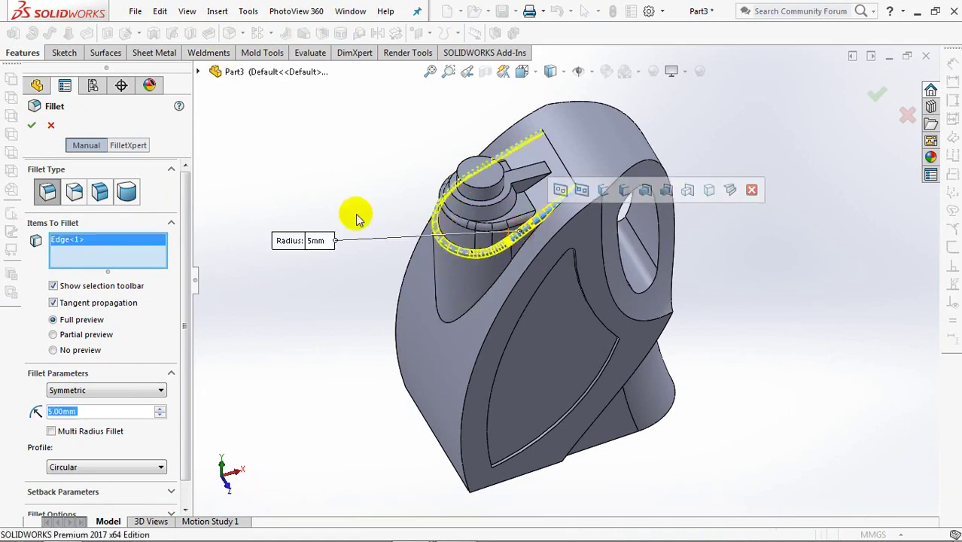
right_click(253, 165)
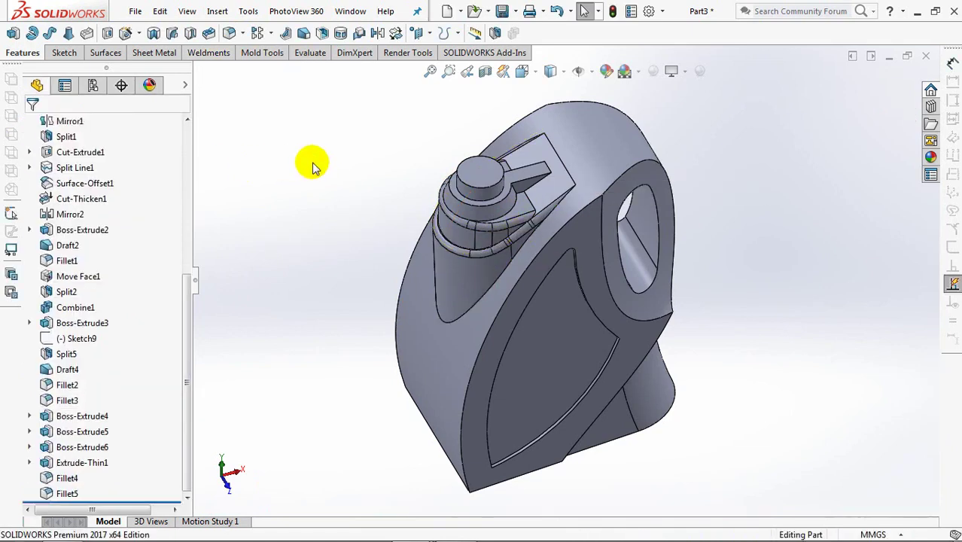
Fillet the two long rear body edges below the handle, one on each side, with a 20 mm radius.
left_click(231, 35)
type("20")
key("Return")
middle_click_drag(226, 343, 240, 197)
left_click(616, 288)
middle_click_drag(616, 289, 456, 235)
left_click(537, 292)
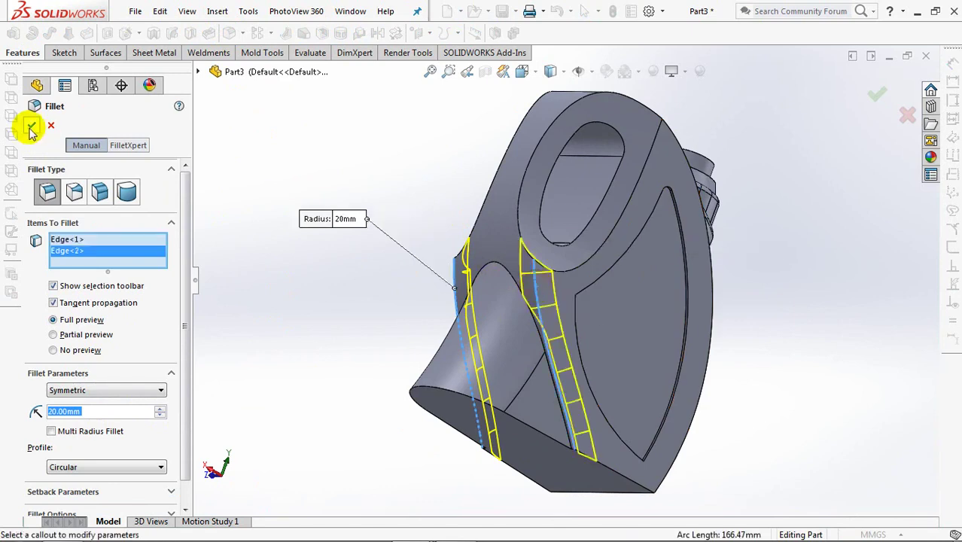
right_click(316, 183)
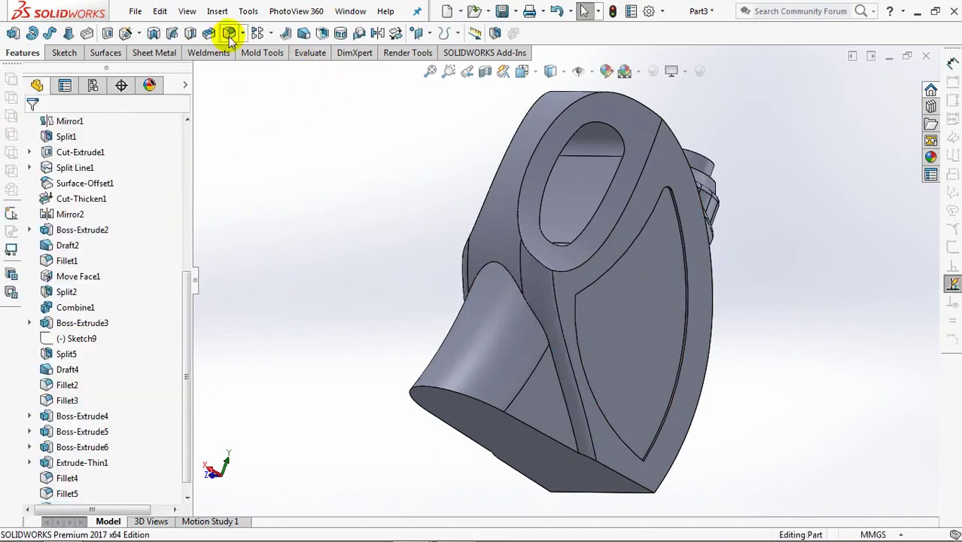
Fillet the curved edges bordering the handle area on both sides of the body with a 10 mm radius.
left_click(230, 33)
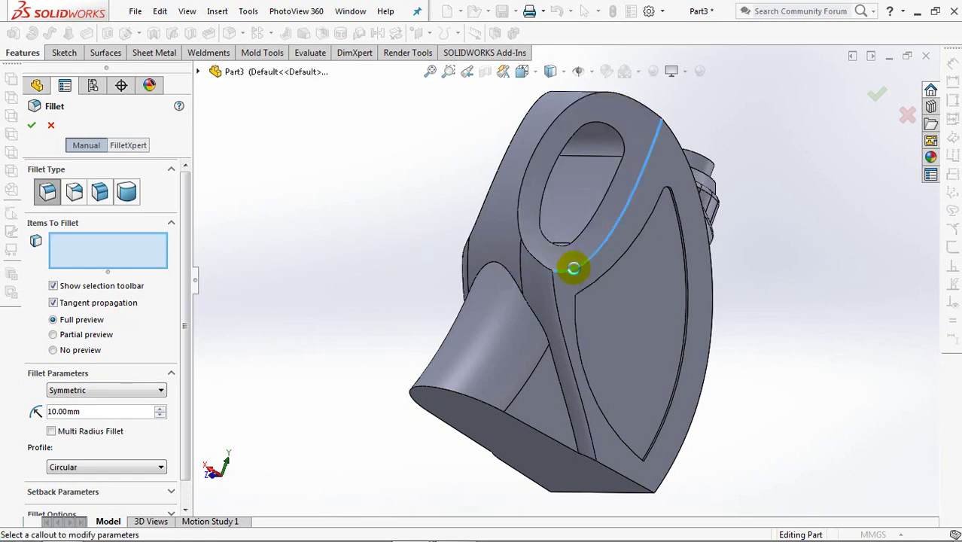
left_click(574, 268)
middle_click_drag(440, 204, 557, 269)
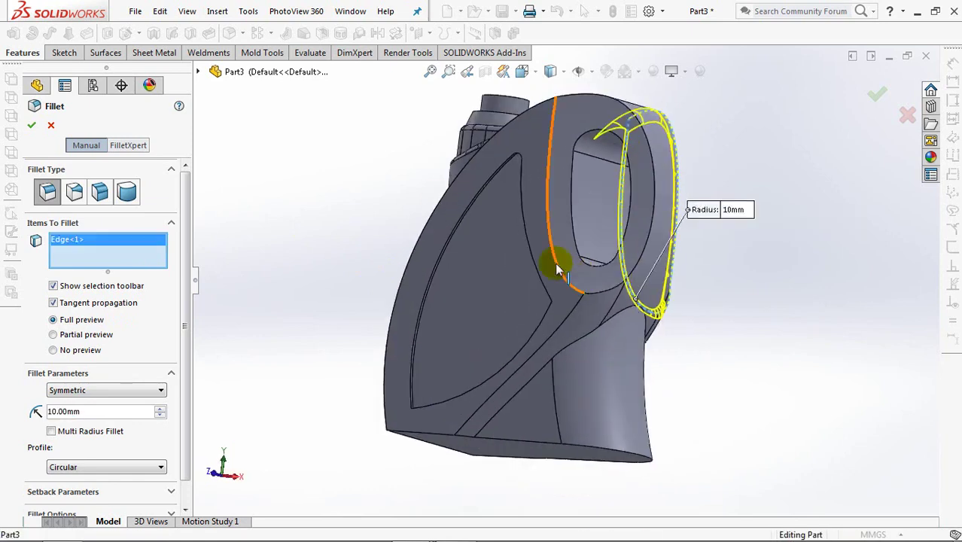
left_click(554, 263)
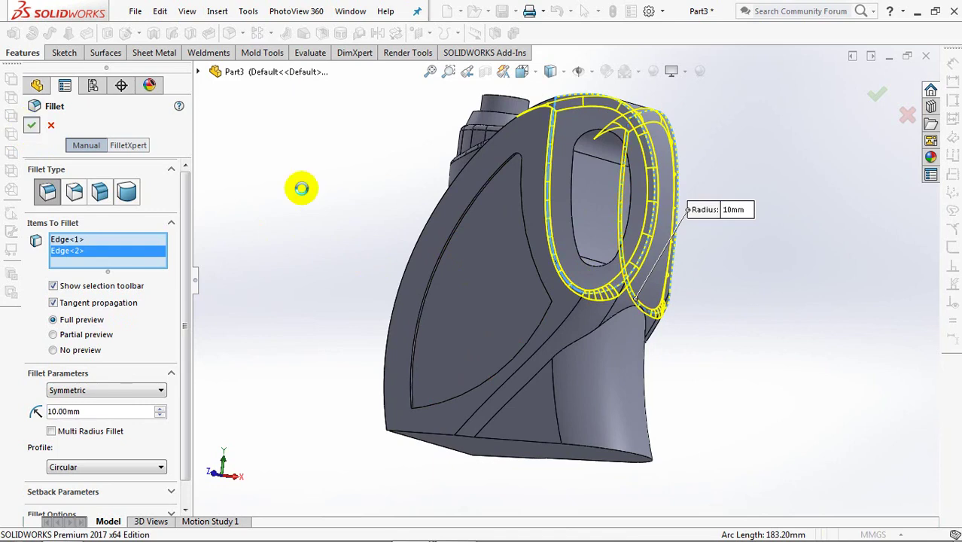
Apply a variable-radius fillet to one long curved front side edge, with 20 mm at its base and 10 mm at its upper end.
key("Return")
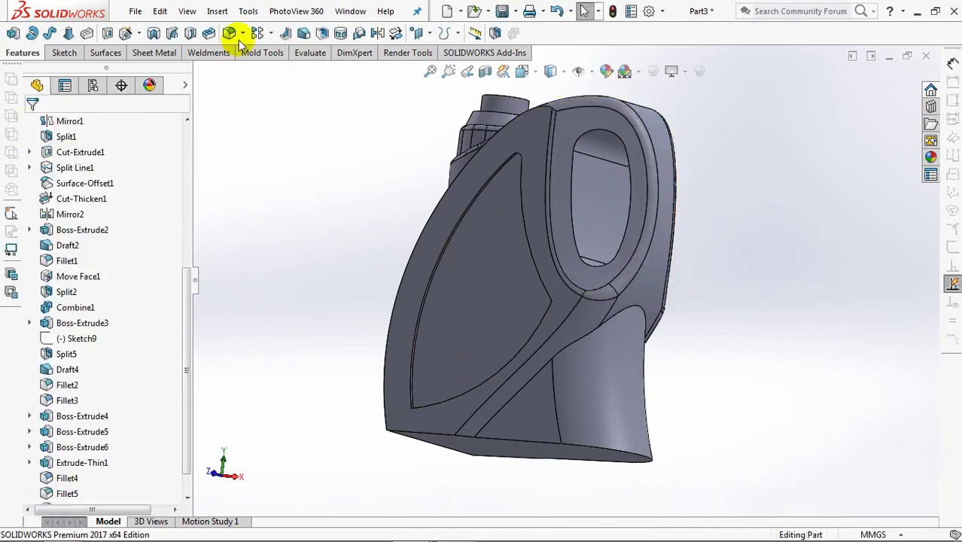
left_click(229, 33)
left_click(74, 192)
middle_click_drag(279, 273, 285, 318)
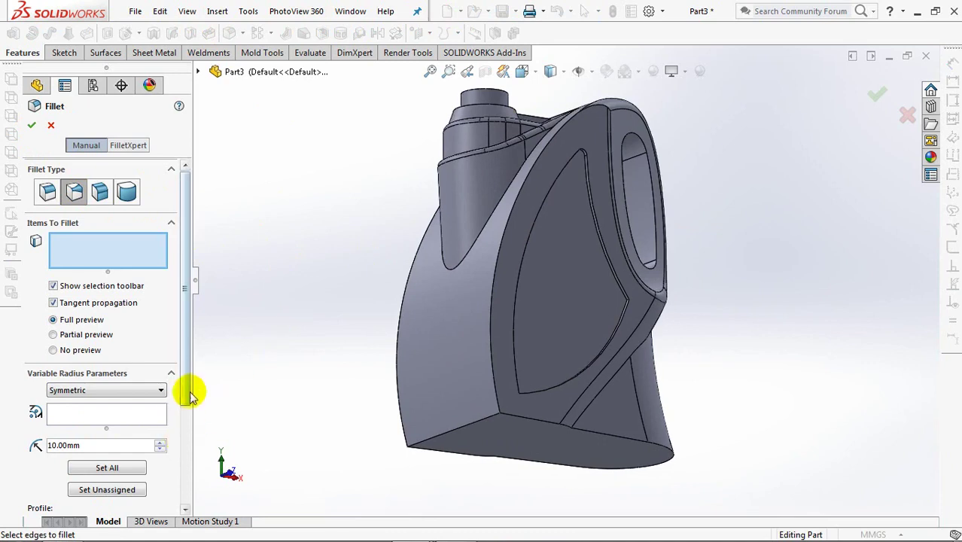
left_click_drag(186, 396, 189, 453)
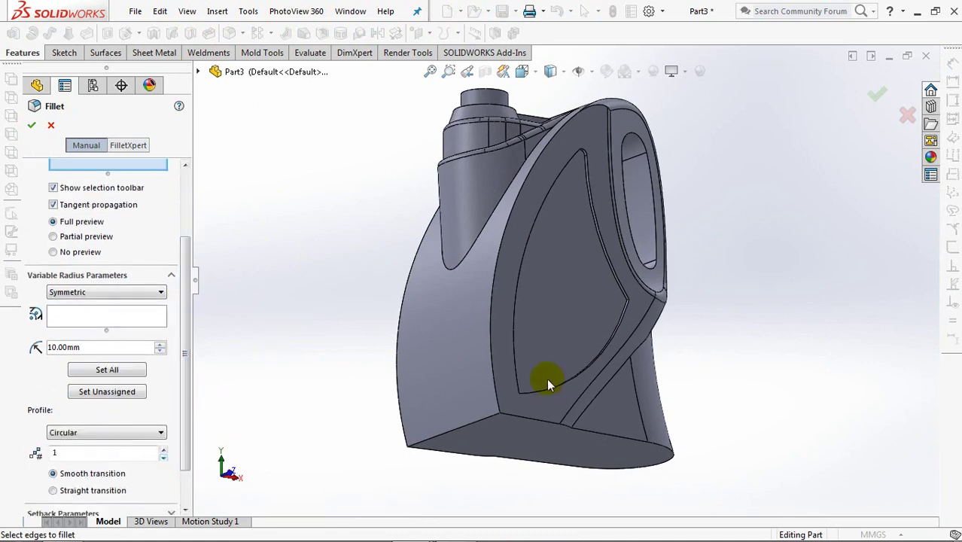
left_click(496, 397)
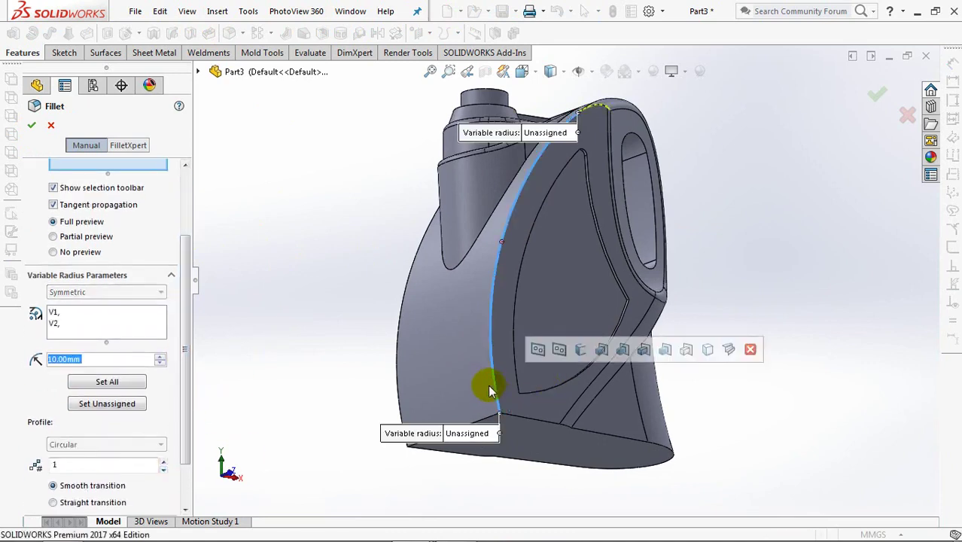
left_click(466, 434)
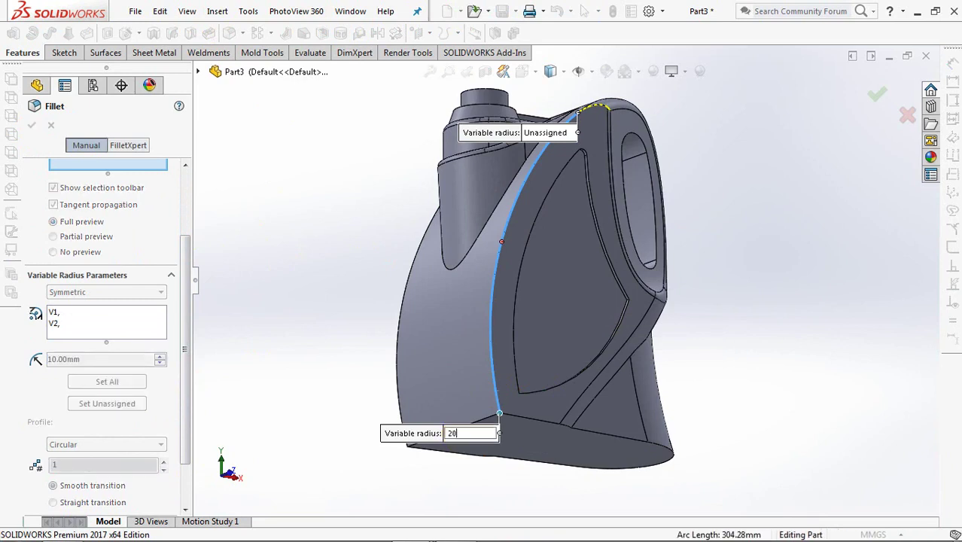
type("20")
key("Return")
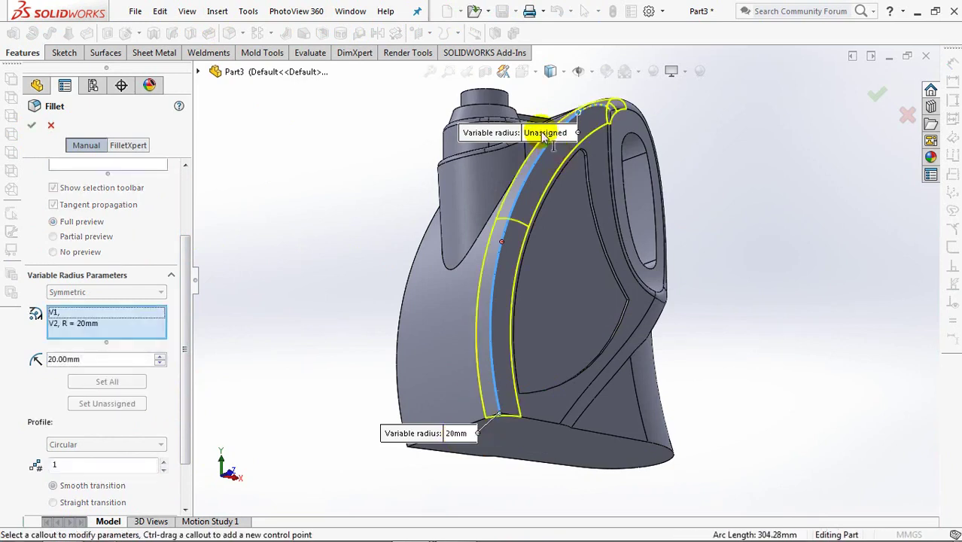
left_click(536, 135)
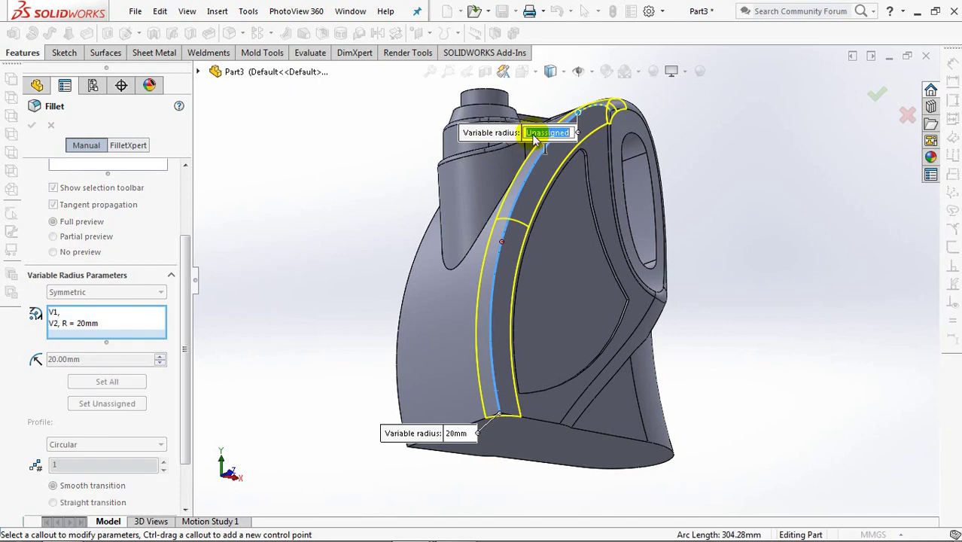
key("Return")
Add the opposite curved front edge to the variable-radius fillet, with 20 mm at its base and 10 mm at its upper end.
middle_click_drag(458, 245, 482, 255)
left_click_drag(186, 332, 186, 256)
left_click(103, 259)
left_click(662, 345)
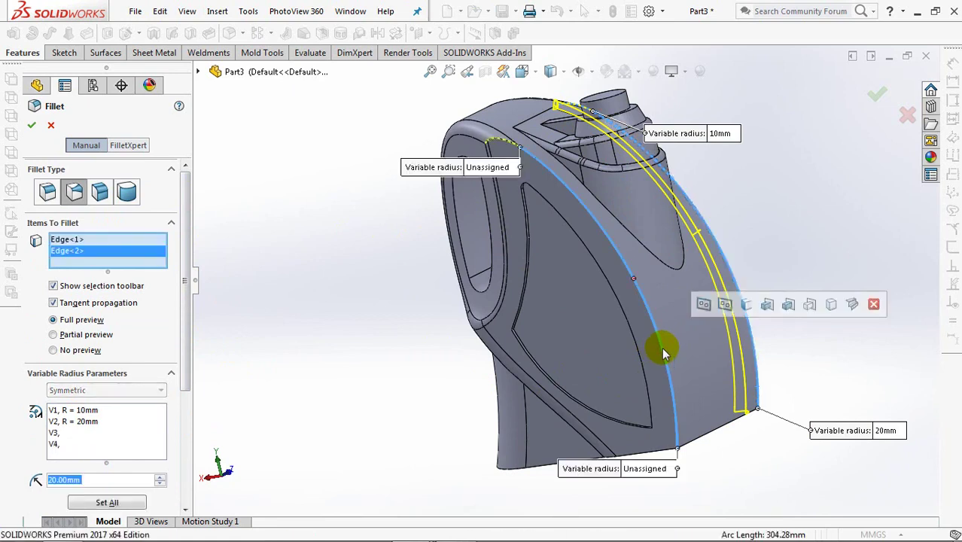
left_click(646, 468)
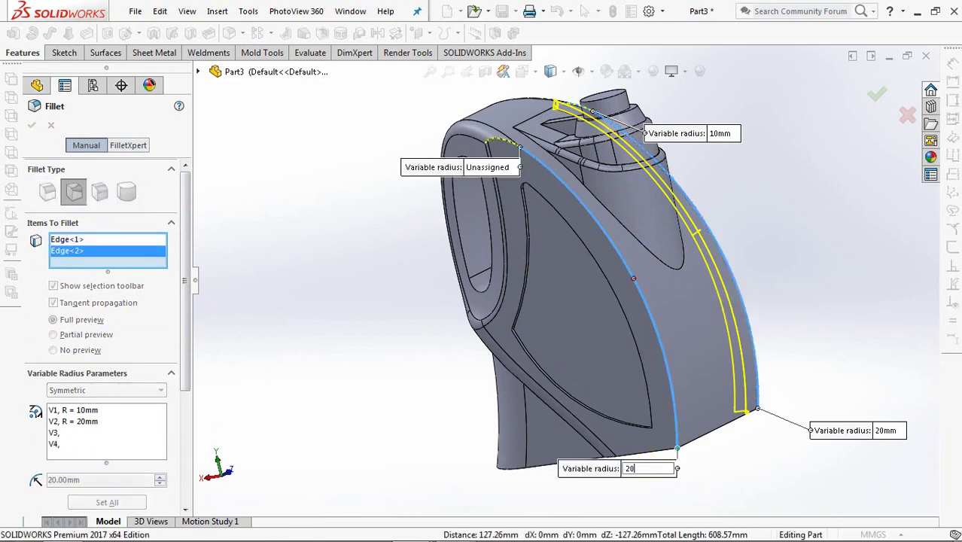
type("20")
key("Return")
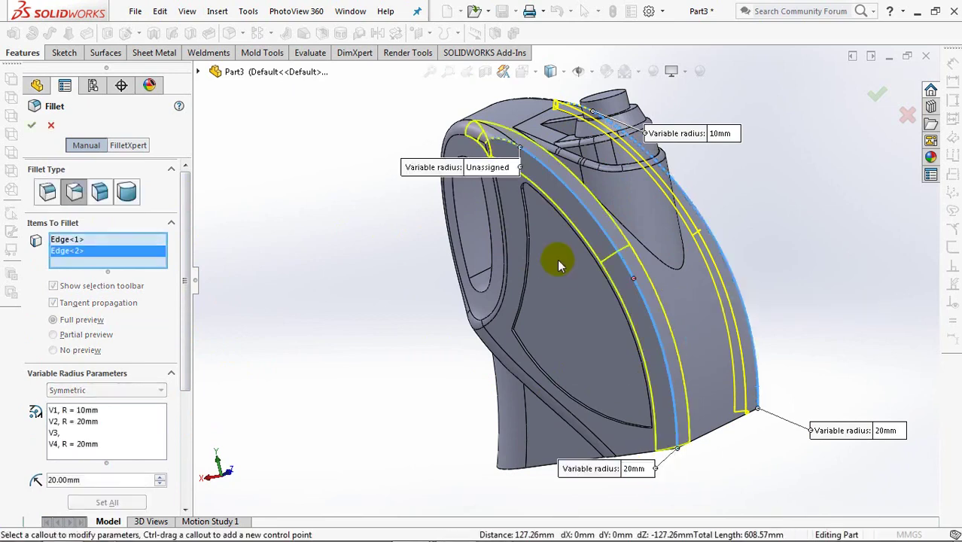
left_click(486, 169)
type("1")
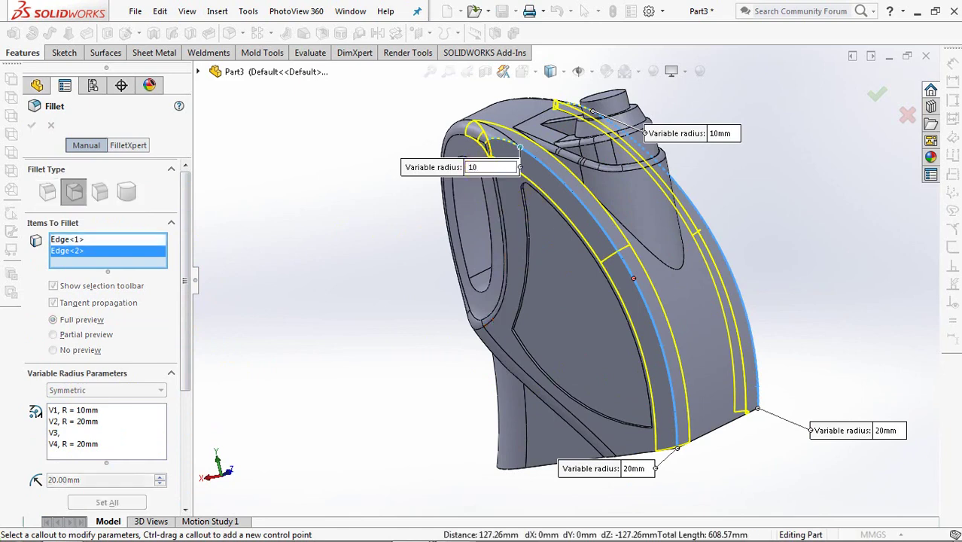
type("0")
key("Return")
middle_click_drag(378, 251, 292, 328)
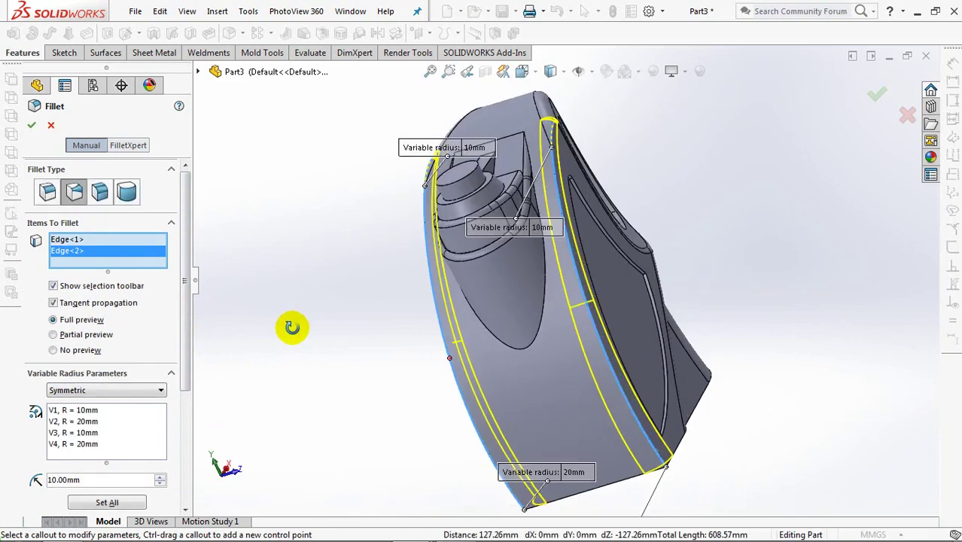
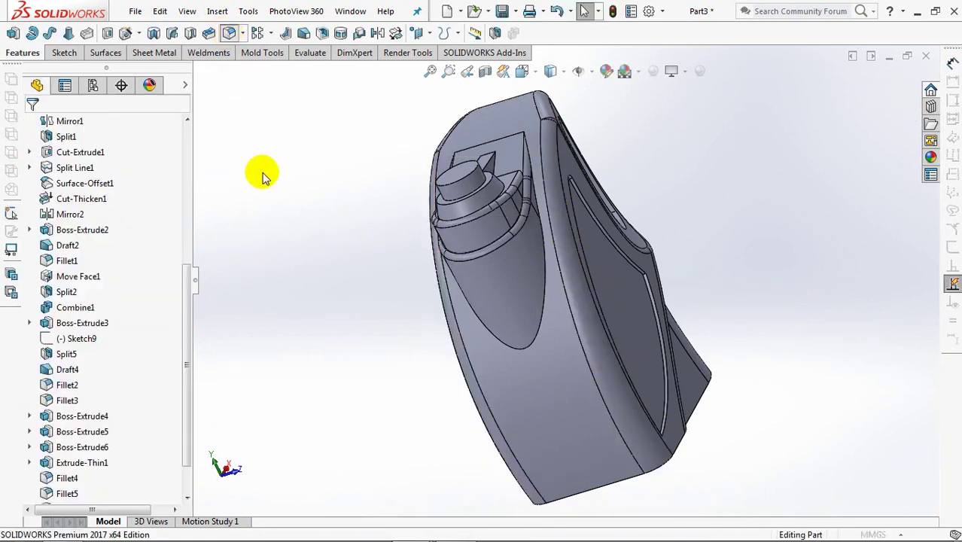
Fillet the border edges of the recessed side panels on both sides of the body with a constant 3 mm radius.
key("Return")
left_click(46, 190)
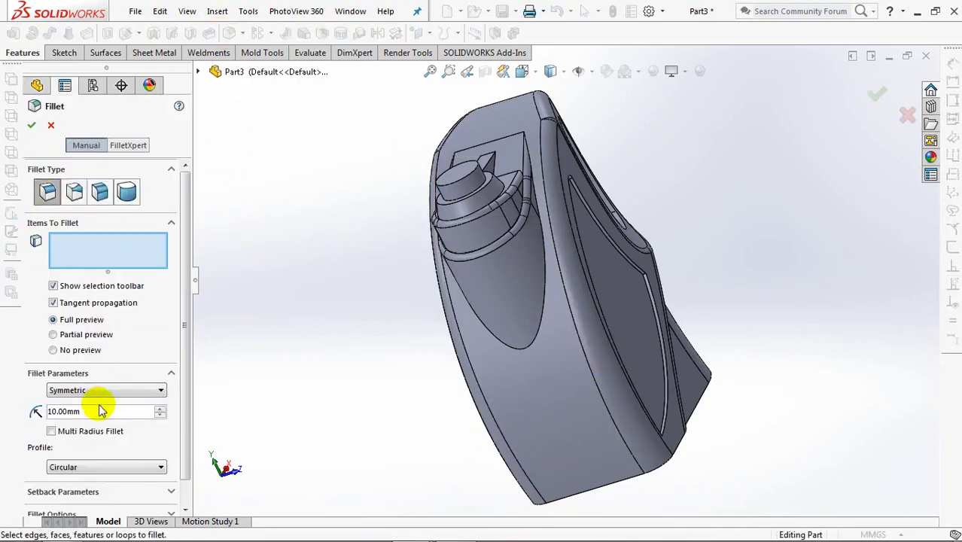
type("3")
key("Return")
middle_click_drag(317, 369, 267, 331)
scroll(554, 250, "down", 3)
left_click(579, 223)
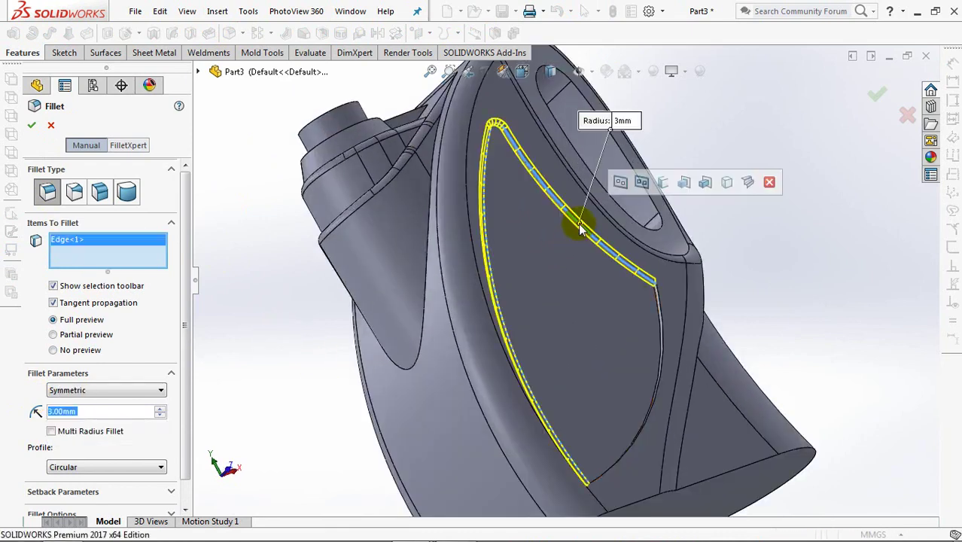
left_click(657, 295)
middle_click_drag(657, 299, 696, 249)
left_click(368, 325)
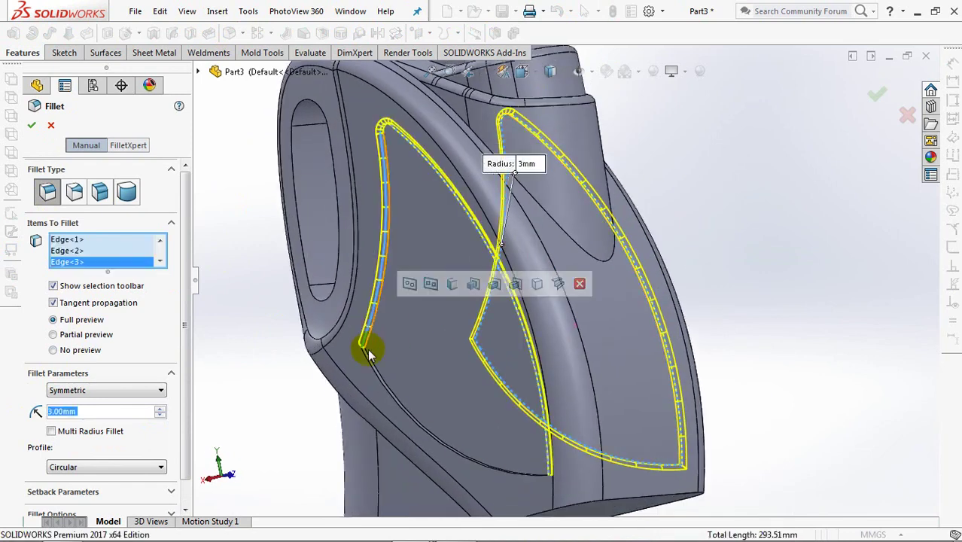
left_click(366, 358)
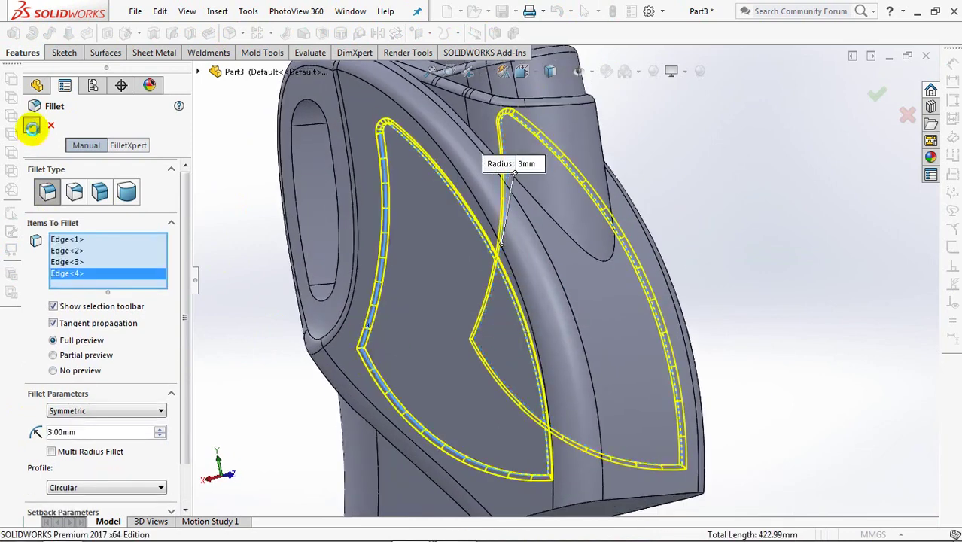
left_click(32, 127)
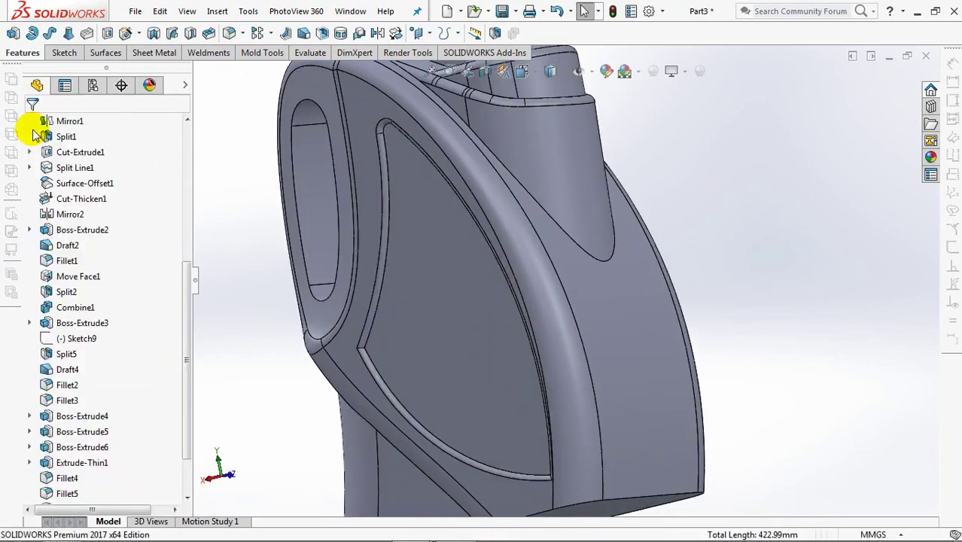
Fillet the rim edges of the handle opening on both sides of the body with a 5 mm radius.
left_click(229, 34)
type("5.00mm")
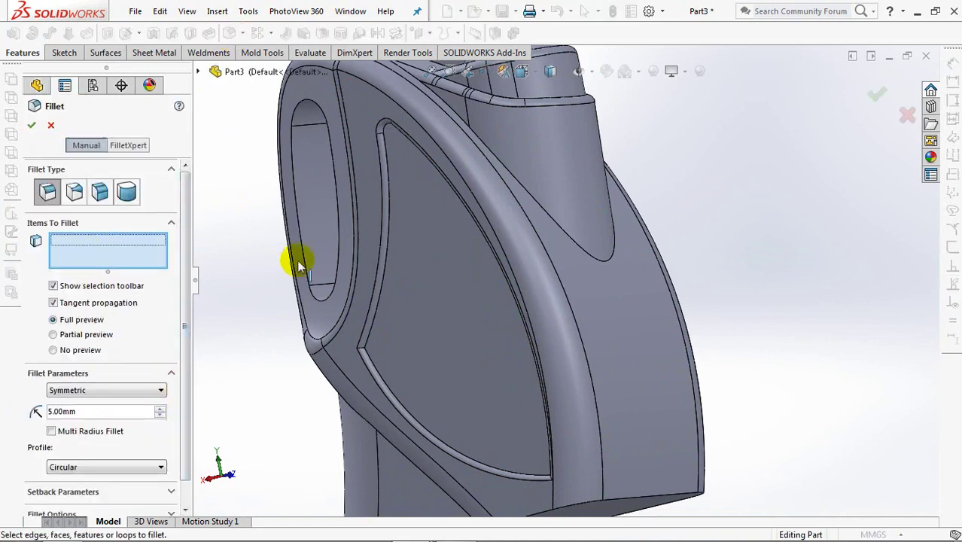
left_click(306, 265)
middle_click_drag(451, 294, 329, 338)
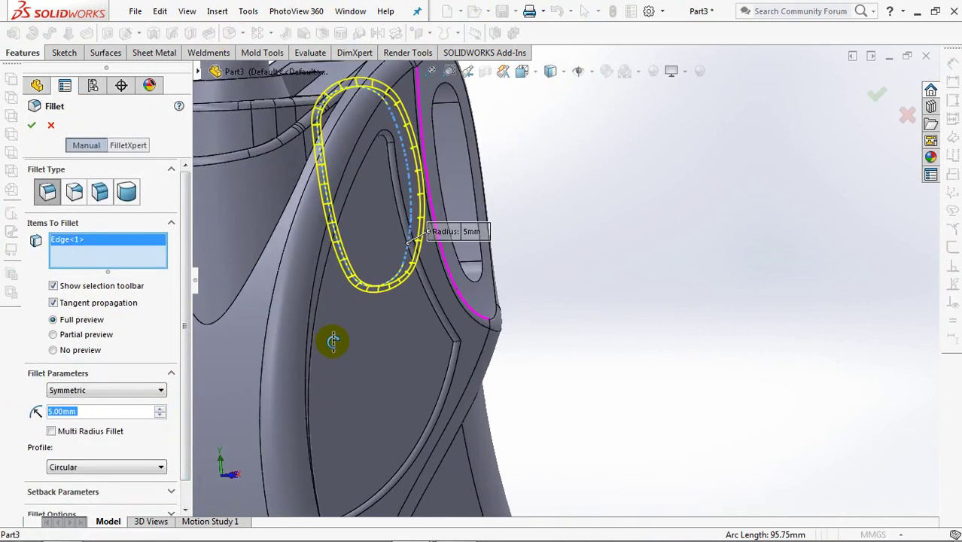
left_click(476, 201)
middle_click_drag(574, 249, 721, 391)
left_click(30, 128)
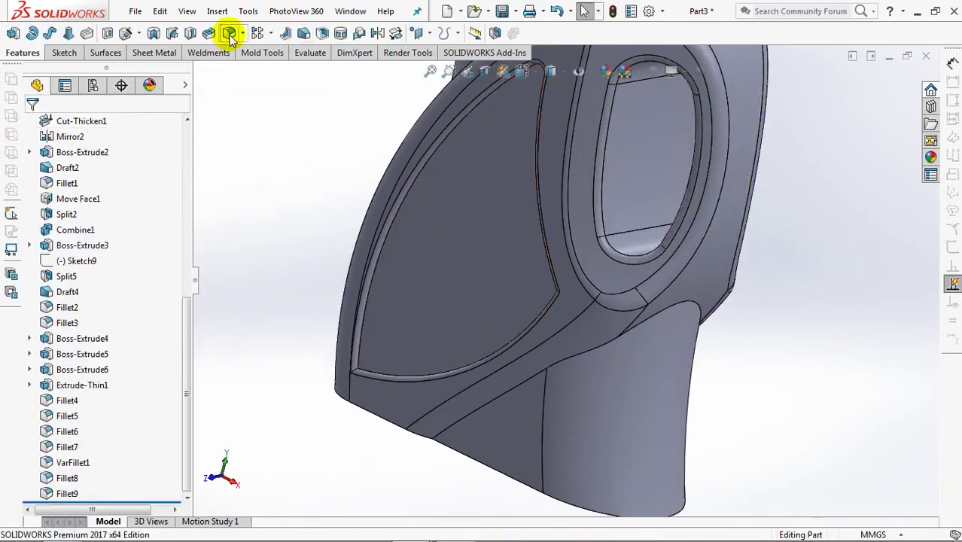
Fillet the edges around the bottom face of the body with a 15 mm radius.
left_click(230, 34)
middle_click_drag(248, 353, 441, 363)
left_click(487, 365)
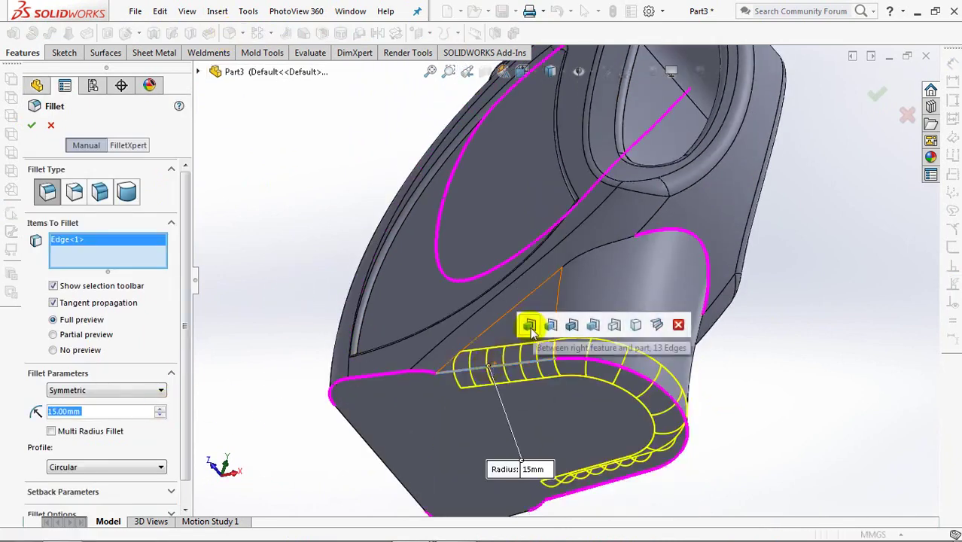
left_click(421, 371)
middle_click_drag(421, 370, 67, 170)
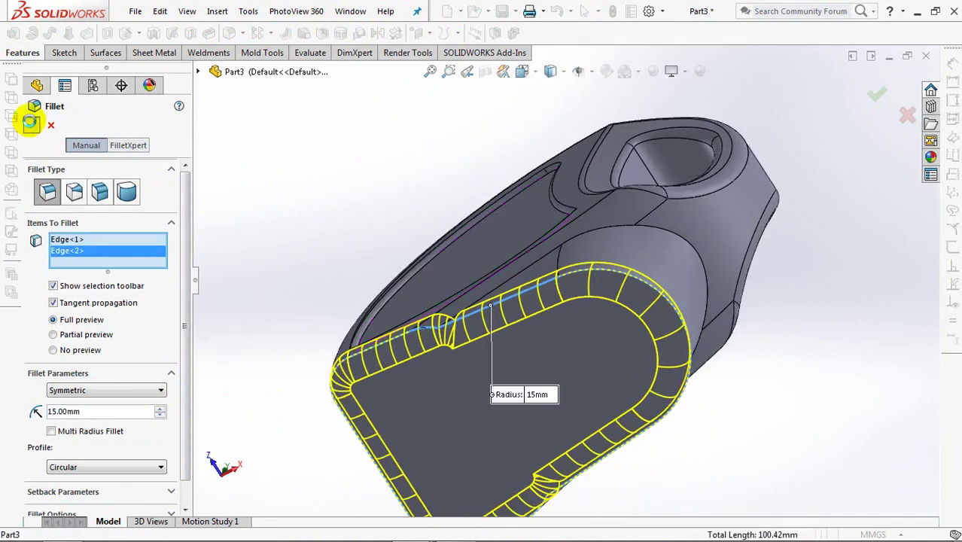
left_click(30, 122)
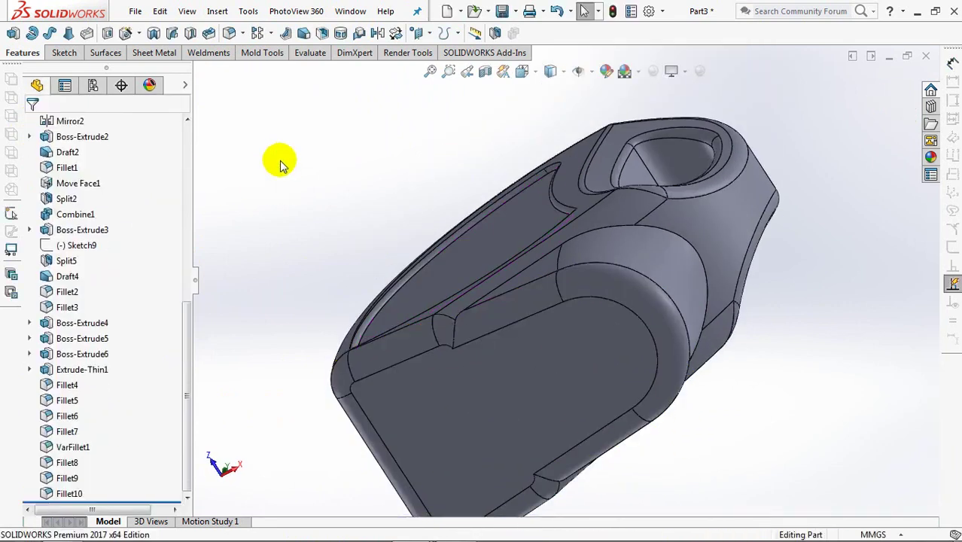
Fillet the circular top edge of the collar around the neck with a 3 mm radius and tangent propagation off.
key("Return")
middle_click_drag(365, 144, 331, 336)
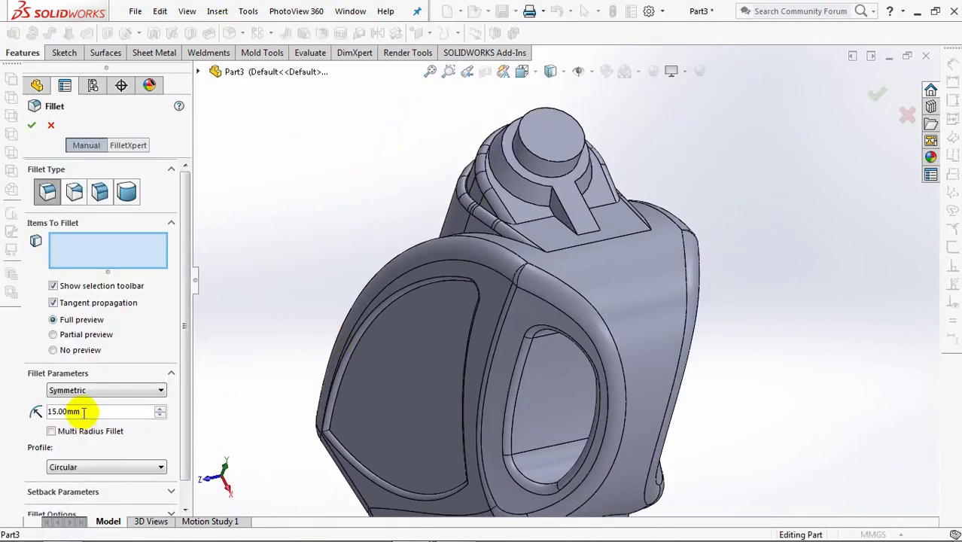
left_click(139, 411)
type("3")
key("Return")
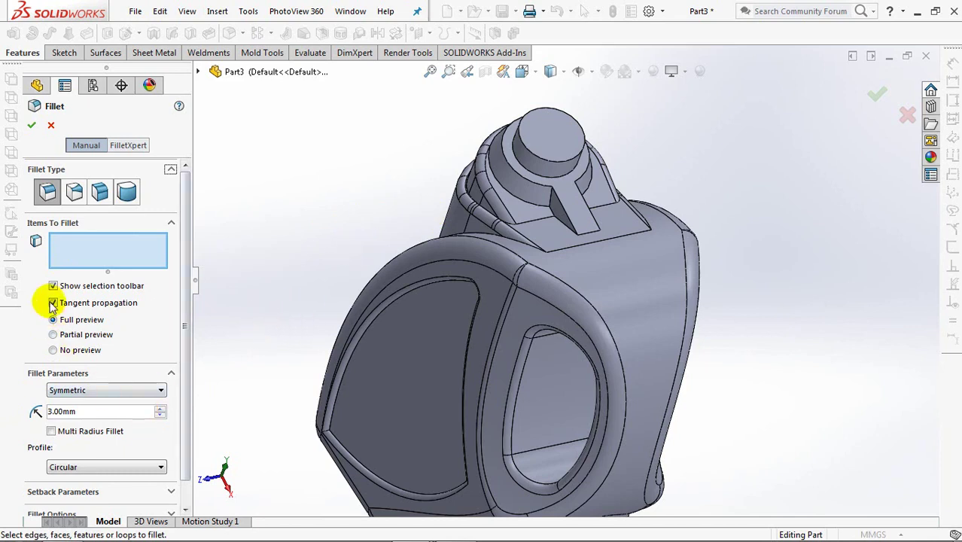
left_click(529, 188)
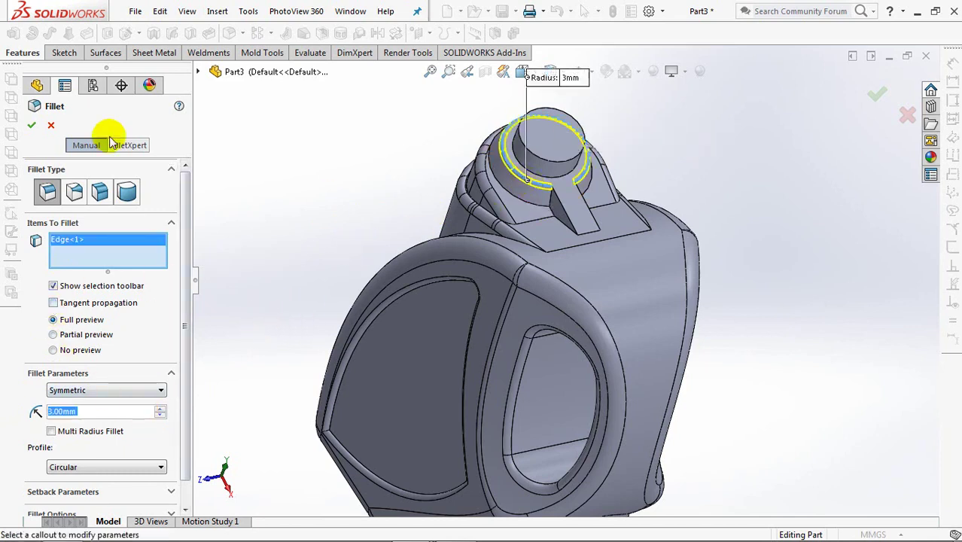
key("Return")
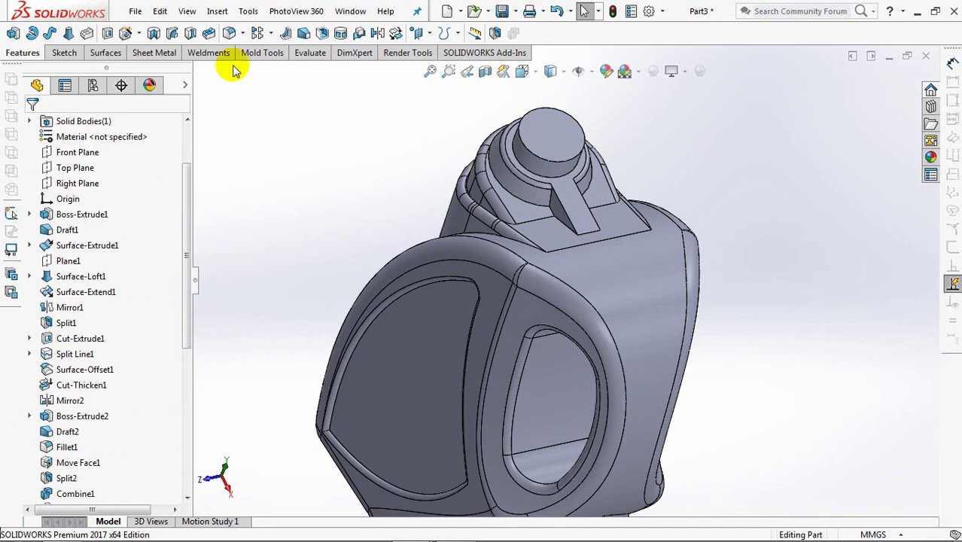
Fillet the two long edges of the small rib behind the neck with a 7 mm radius and tangent propagation off.
left_click(230, 36)
type("7")
left_click(129, 247)
left_click(52, 302)
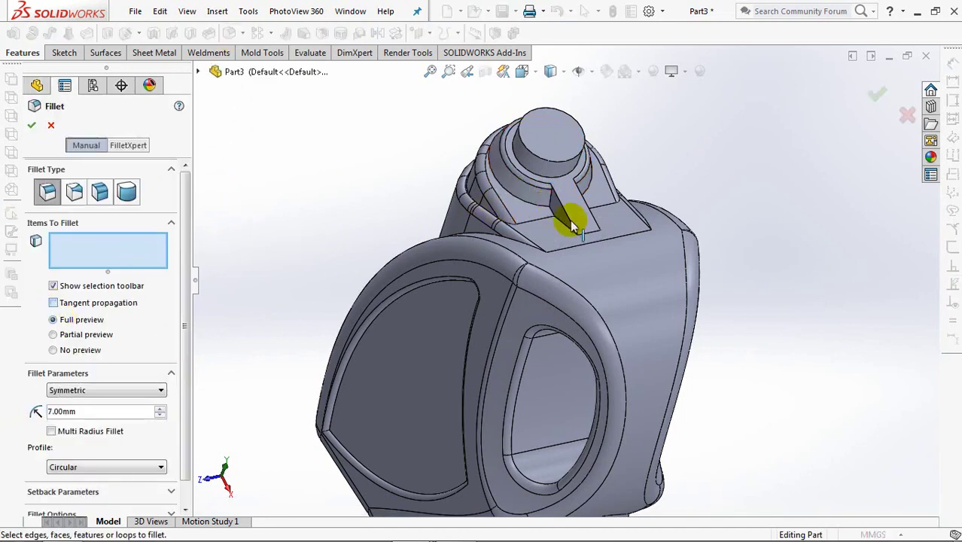
left_click(575, 211)
left_click(583, 214)
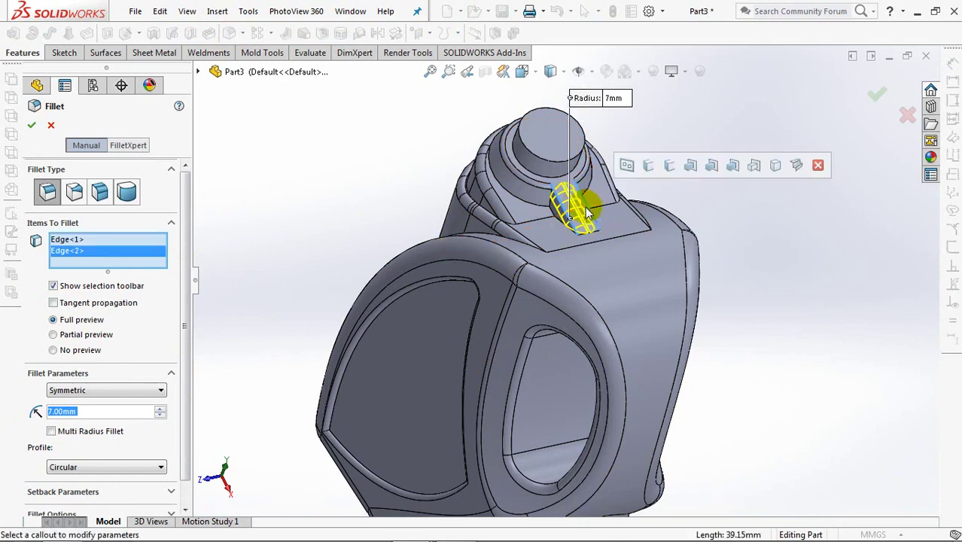
middle_click_drag(584, 214, 678, 188)
key("Return")
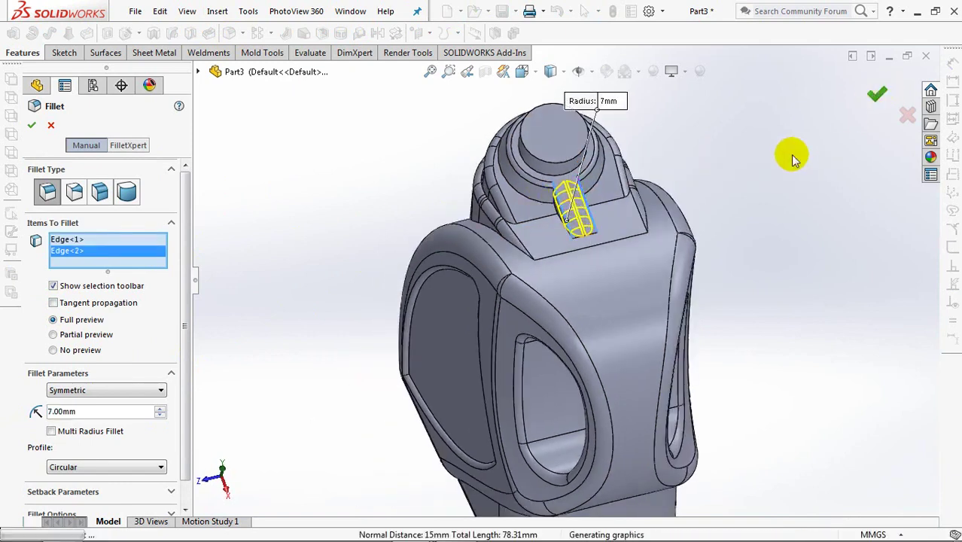
Start a cut sketch on the bottom face and offset its rounded end arc and two adjoining side edges 7 mm inward.
middle_click_drag(784, 209, 708, 280)
middle_click_drag(684, 328, 768, 340)
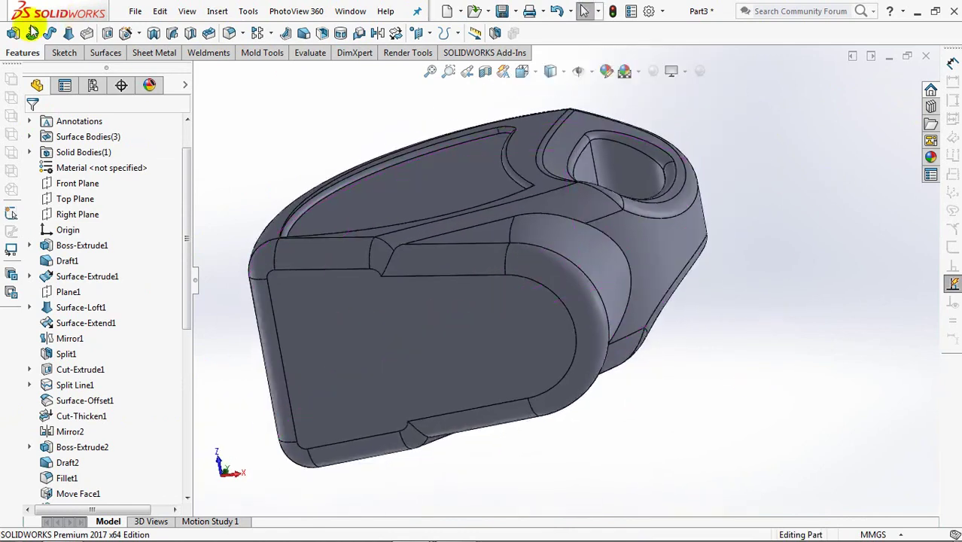
left_click(107, 35)
left_click(424, 330)
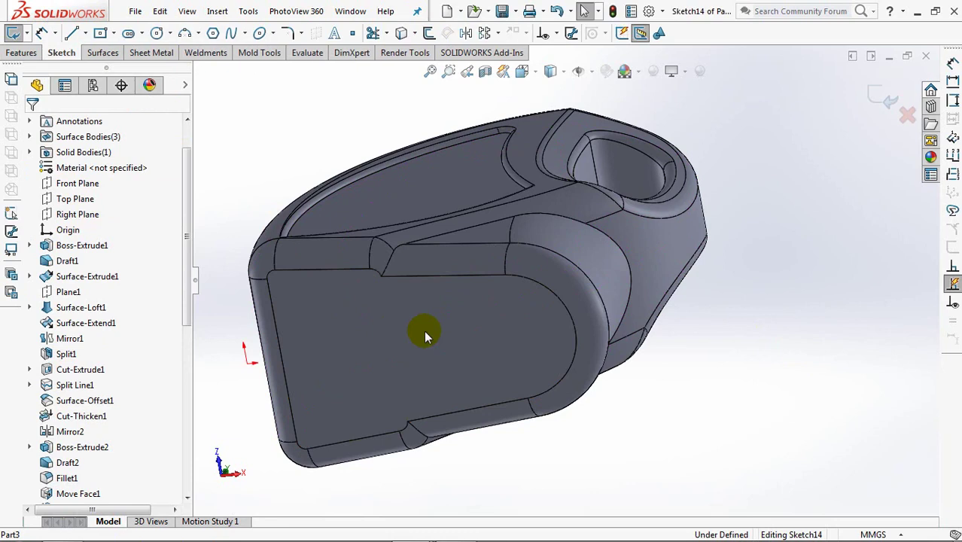
left_click(429, 33)
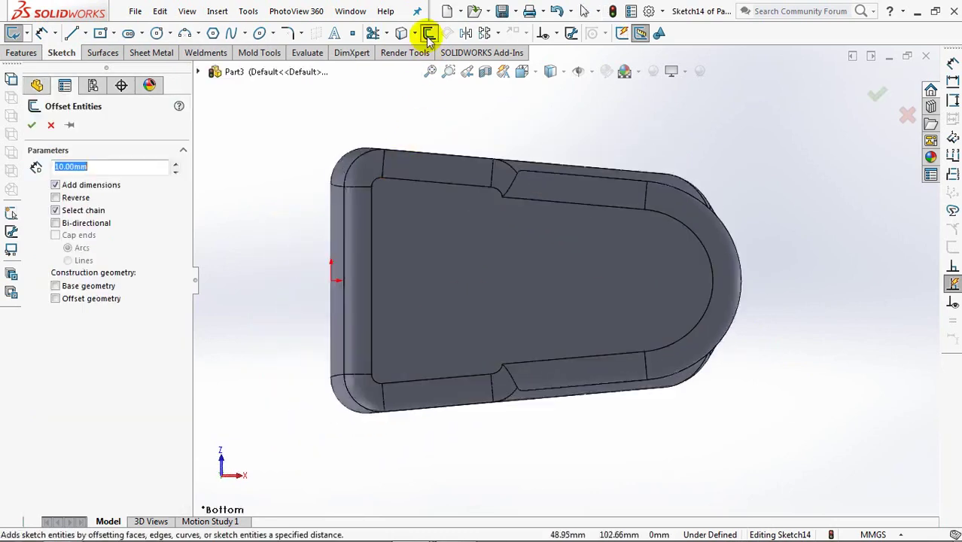
type("7")
key("Return")
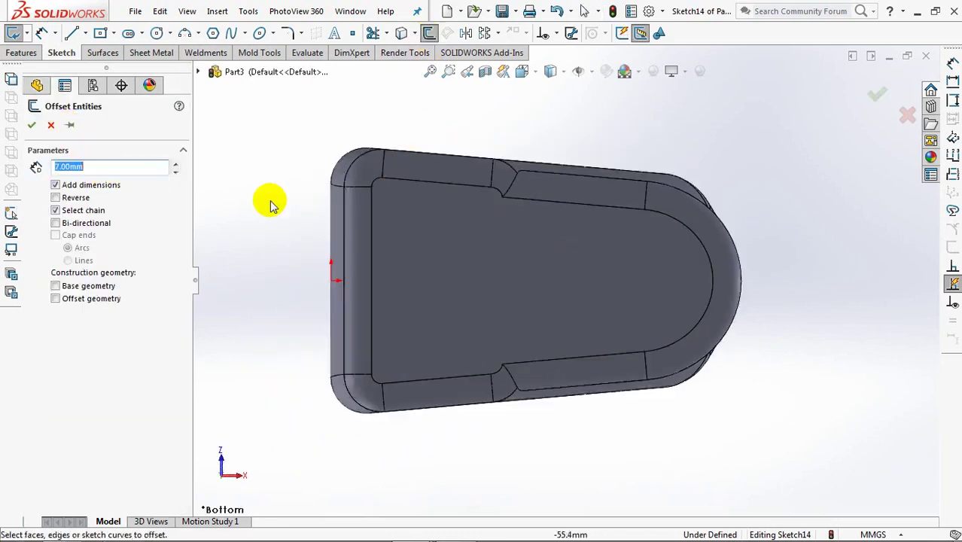
left_click(677, 226)
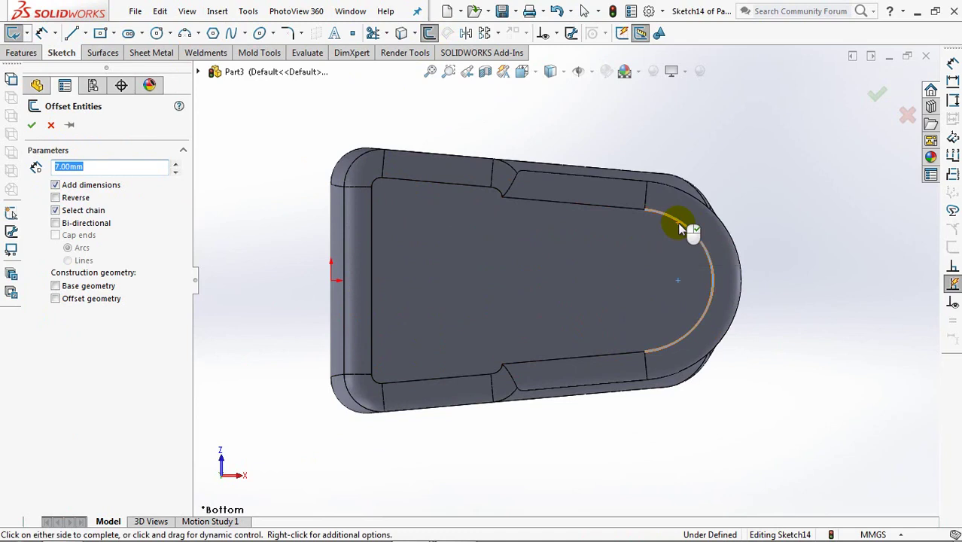
left_click(56, 198)
left_click(602, 212)
left_click(597, 359)
left_click(69, 125)
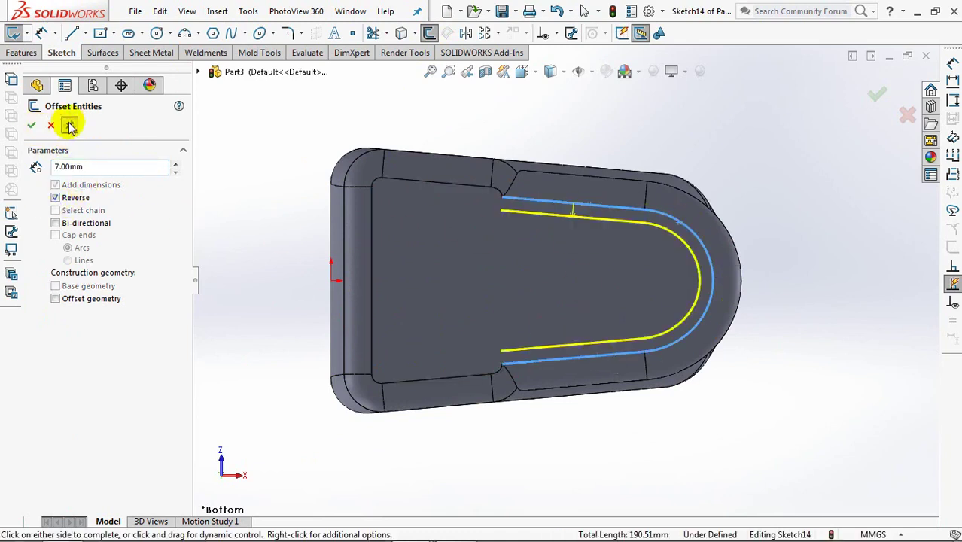
left_click(31, 125)
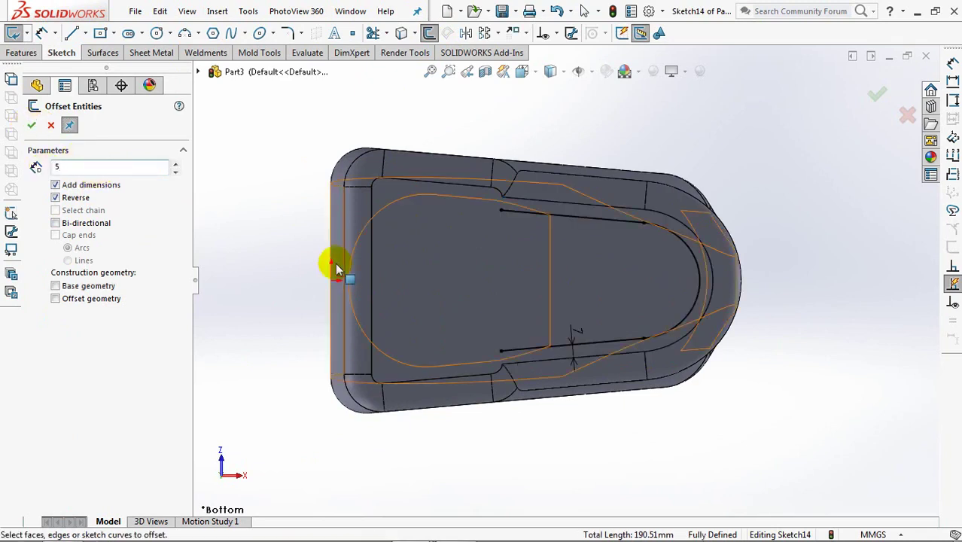
Offset the straight edge opposite the rounded end of the bottom face 5 mm inward.
left_click(371, 276)
left_click(31, 126)
left_click(50, 128)
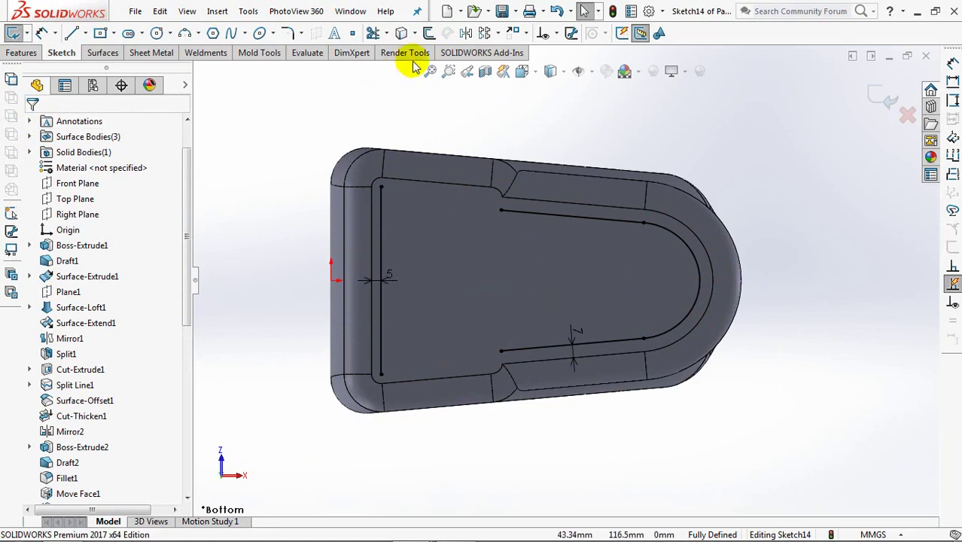
Join the straight offset line to both side lines with 25 mm sketch fillets, closing the recess profile.
left_click(287, 32)
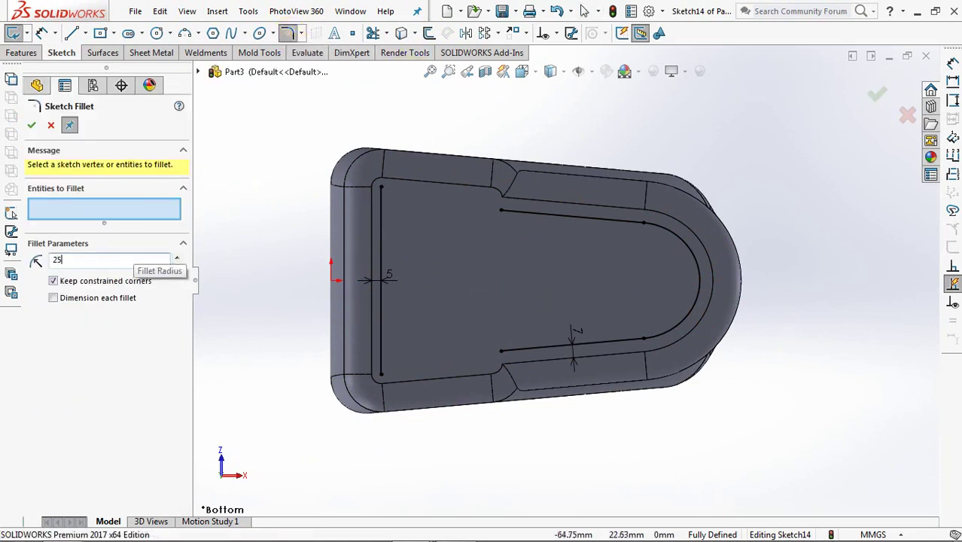
left_click(387, 253)
left_click(525, 213)
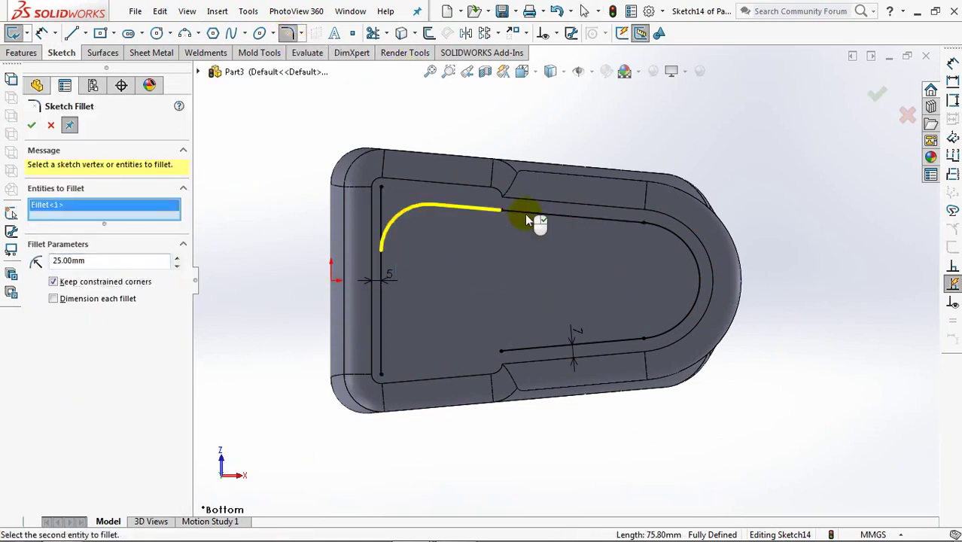
left_click(529, 347)
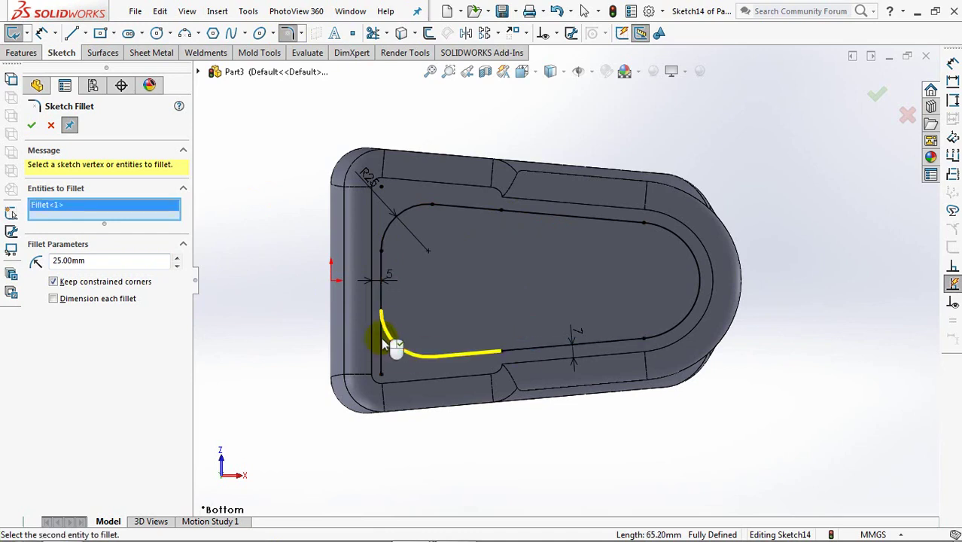
left_click(381, 339)
left_click(31, 126)
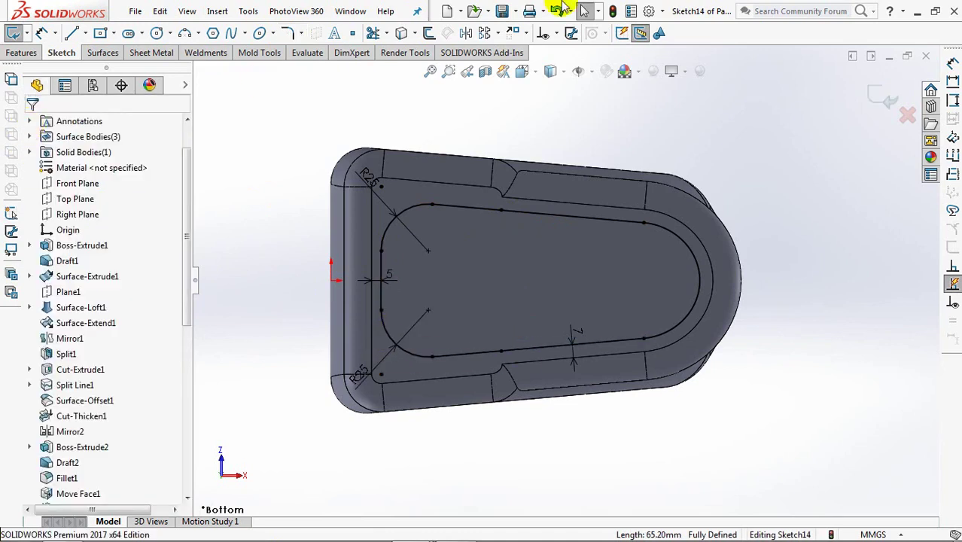
Cut the closed profile 4 mm deep into the base with a 45° inward draft.
left_click(881, 103)
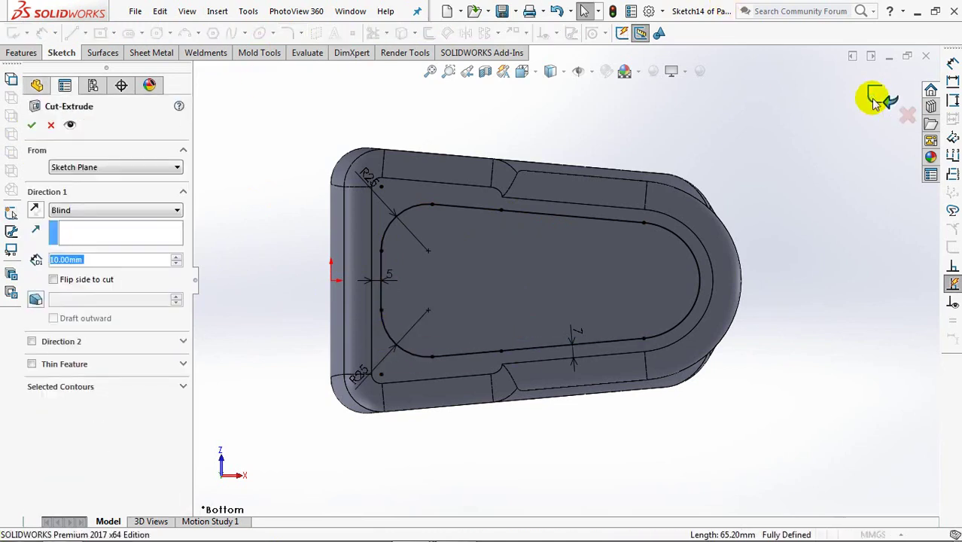
middle_click_drag(253, 285, 235, 330)
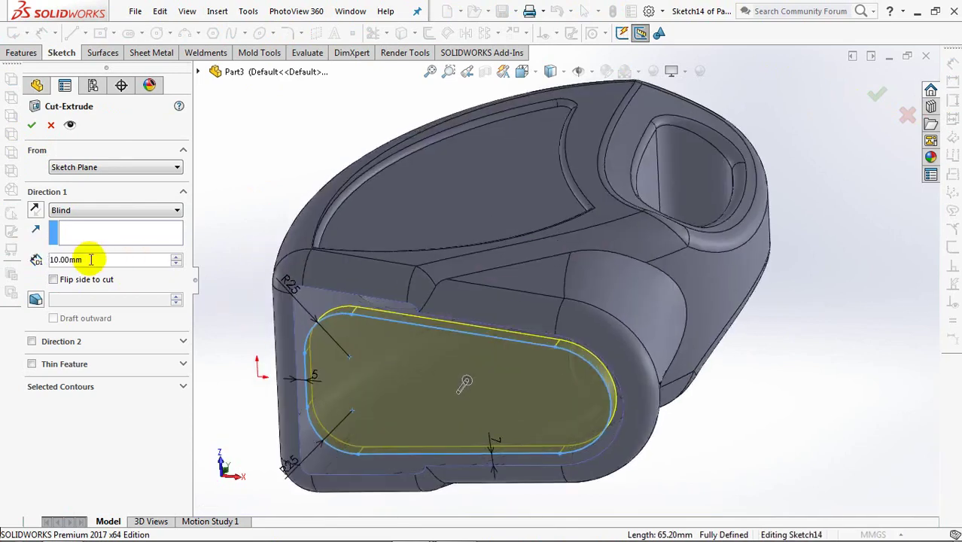
type("4")
key("Return")
left_click(35, 300)
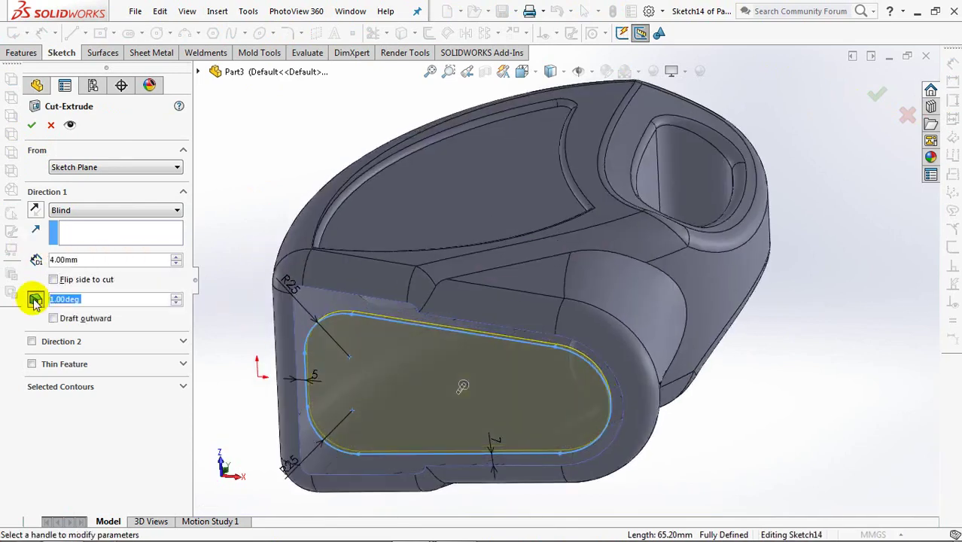
type("45")
key("Return")
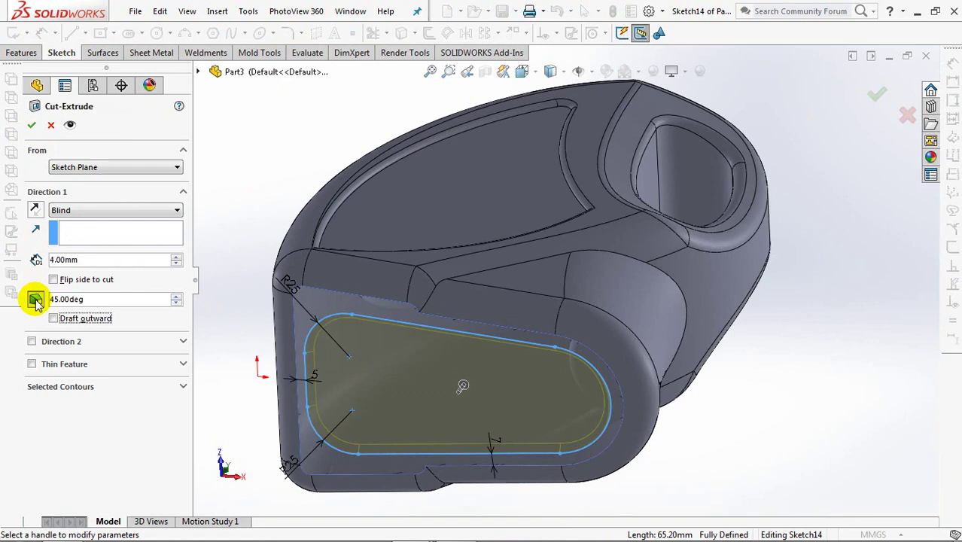
left_click(31, 127)
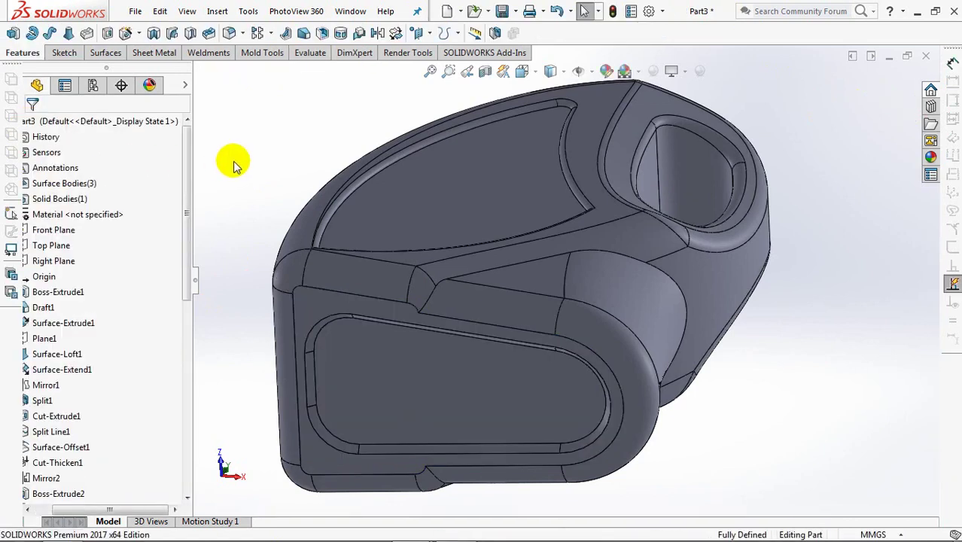
Start a cut sketch on the base's rim face and draw a horizontal line about 218 mm long from the origin to the rounded end.
left_click(107, 34)
left_click(310, 308)
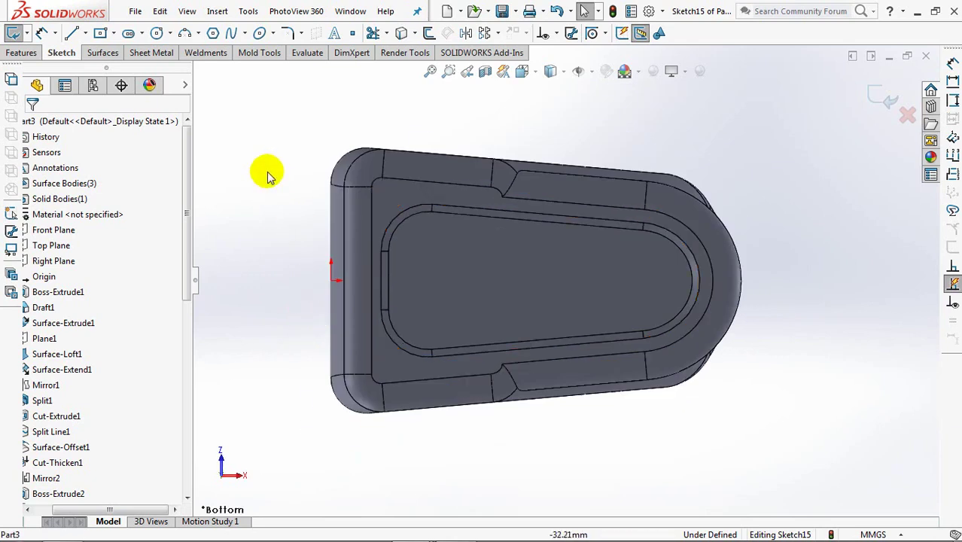
left_click(71, 33)
left_click_drag(331, 280, 742, 280)
right_click(747, 284)
left_click(776, 293)
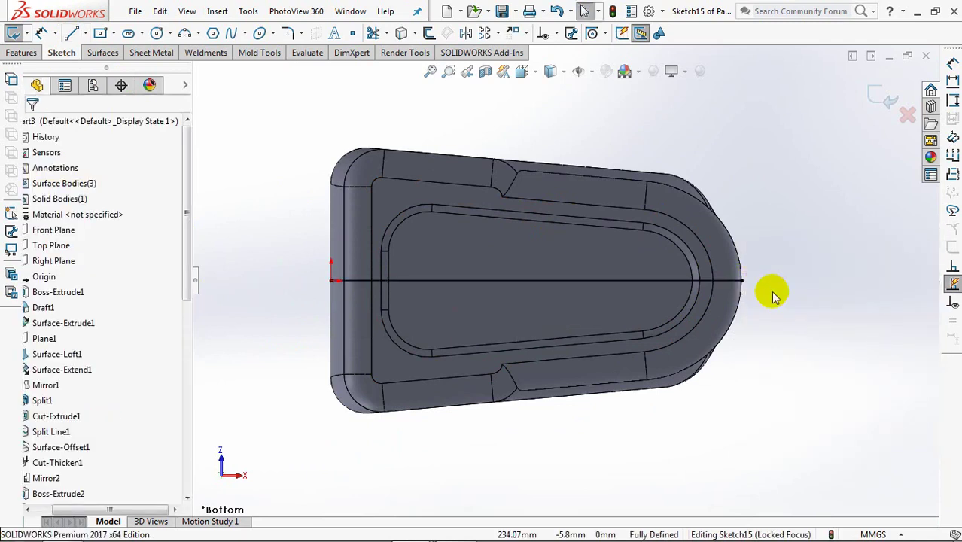
Divide the horizontal line into three equal parts with the Segment tool, using sketch points.
left_click(430, 281)
left_click(247, 12)
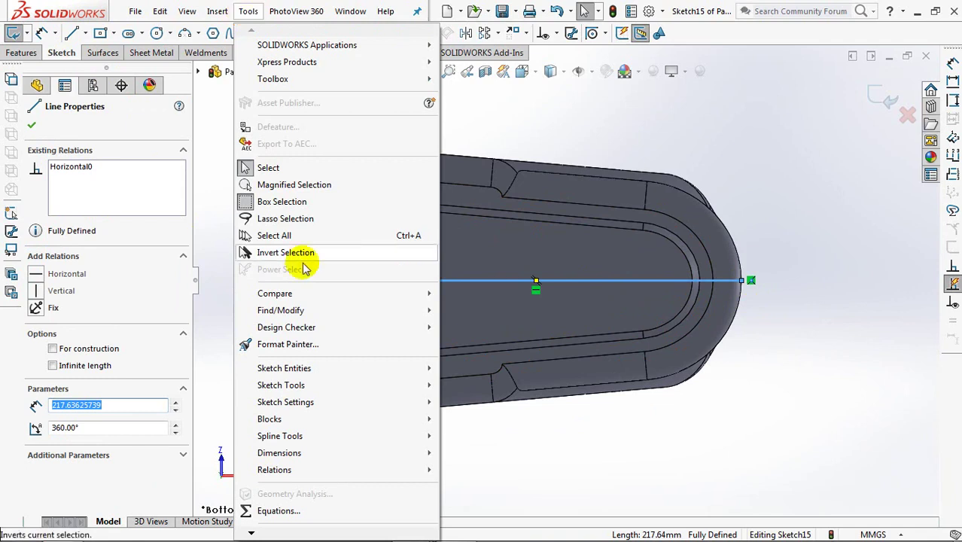
mouse_move(358, 385)
left_click(481, 158)
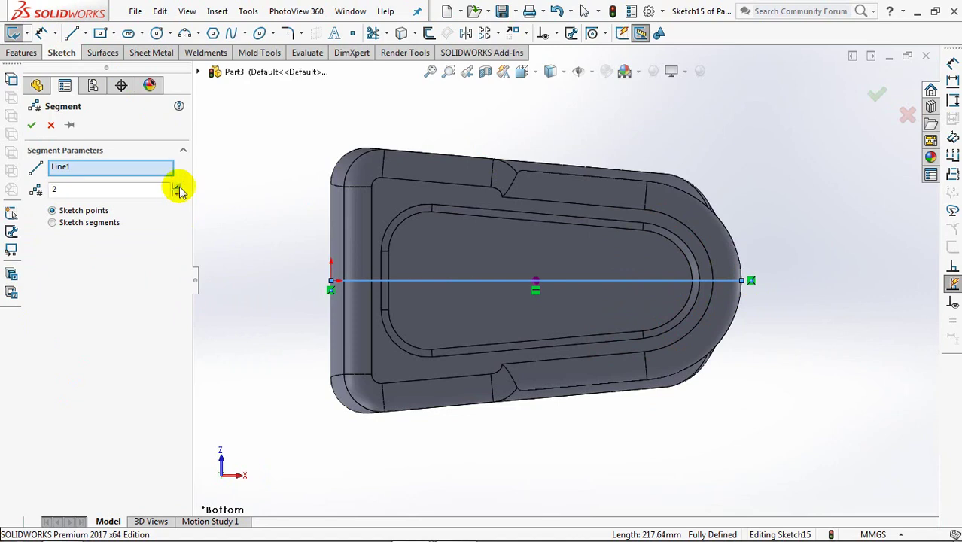
left_click(31, 128)
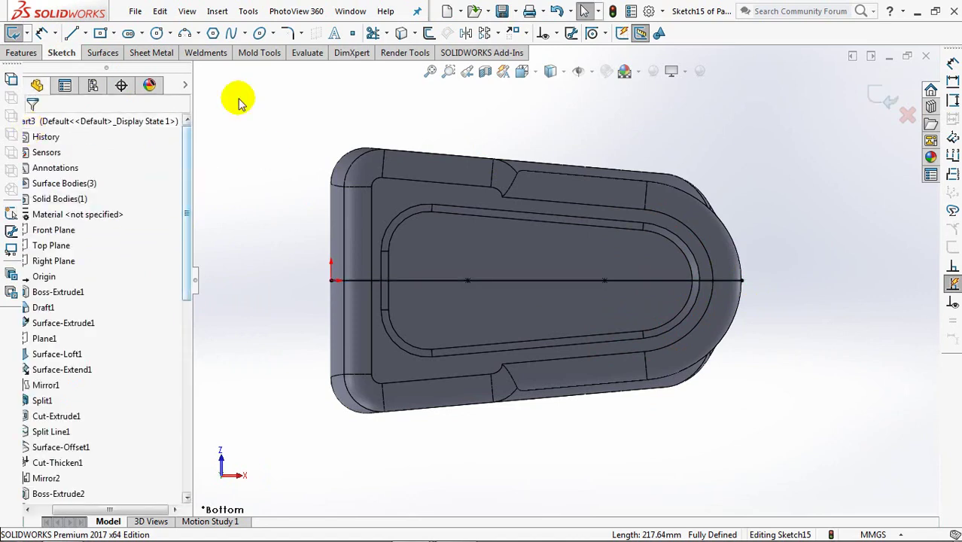
Draw a vertical midpoint line about 143 mm long through the division point nearer the origin, extending past both sides of the base.
left_click(73, 34)
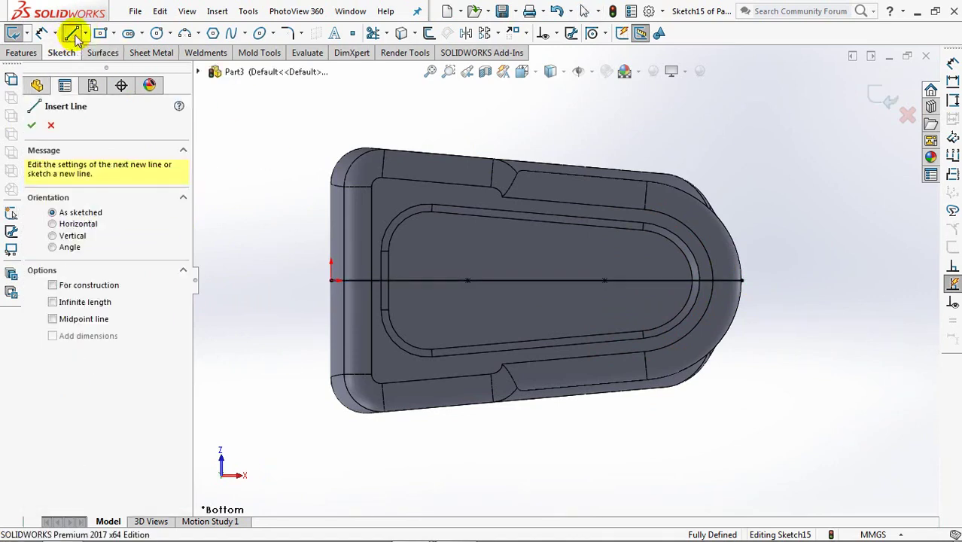
left_click(53, 319)
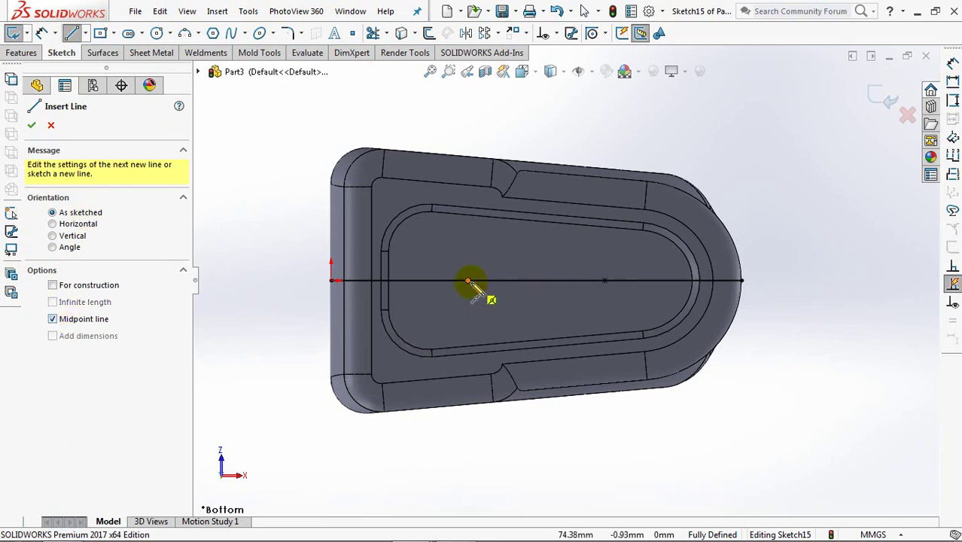
left_click(468, 281)
left_click(467, 146)
right_click(468, 146)
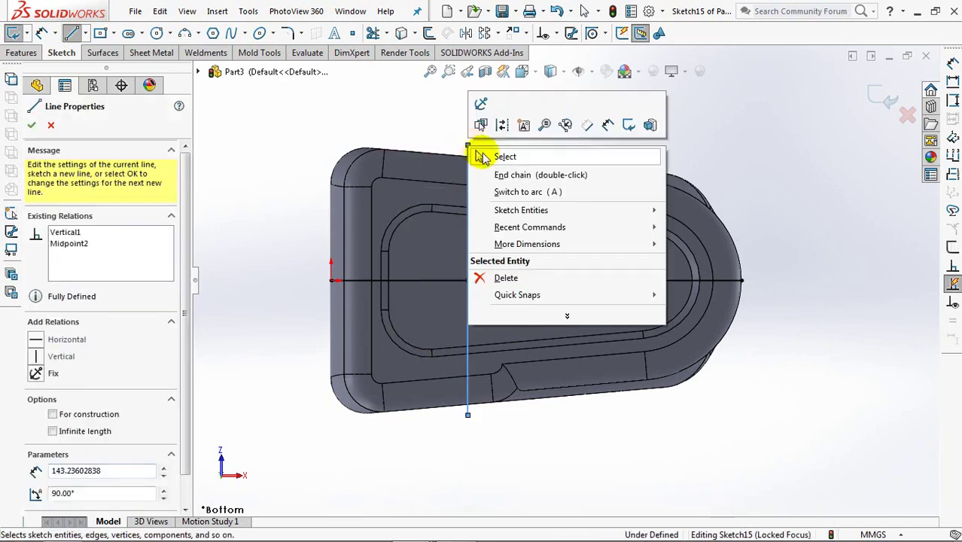
left_click(482, 156)
Draw a second vertical midpoint line through the division point nearer the rounded end, extending past both sides of the base.
left_click(70, 35)
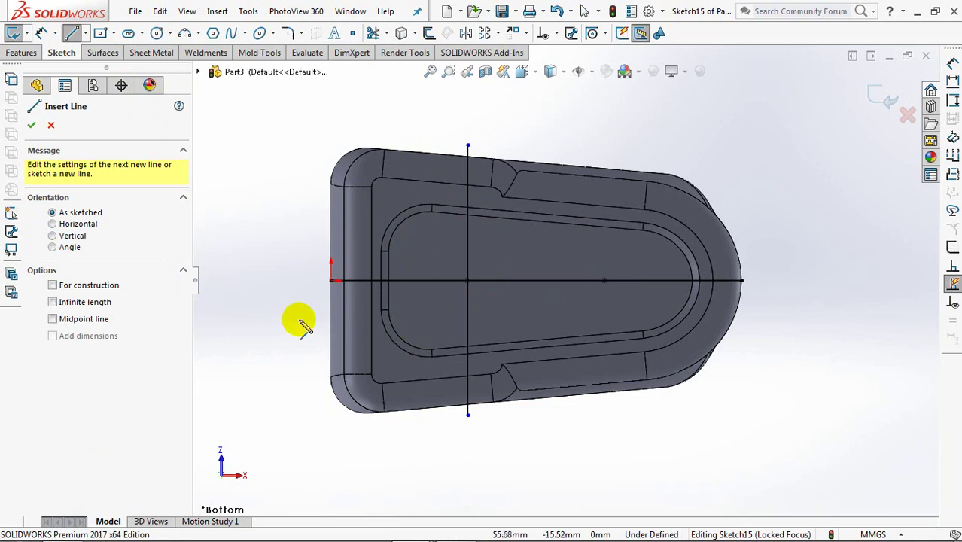
left_click(52, 320)
left_click(605, 280)
left_click(605, 153)
right_click(605, 154)
left_click(625, 159)
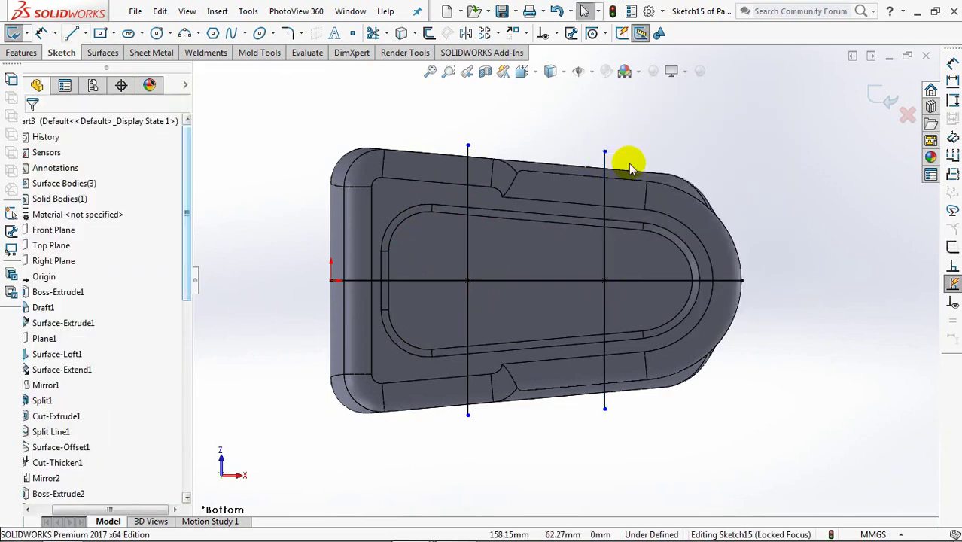
Set the thin cut of the three lines to start at a reversed 3 mm offset from the sketch plane.
left_click(877, 99)
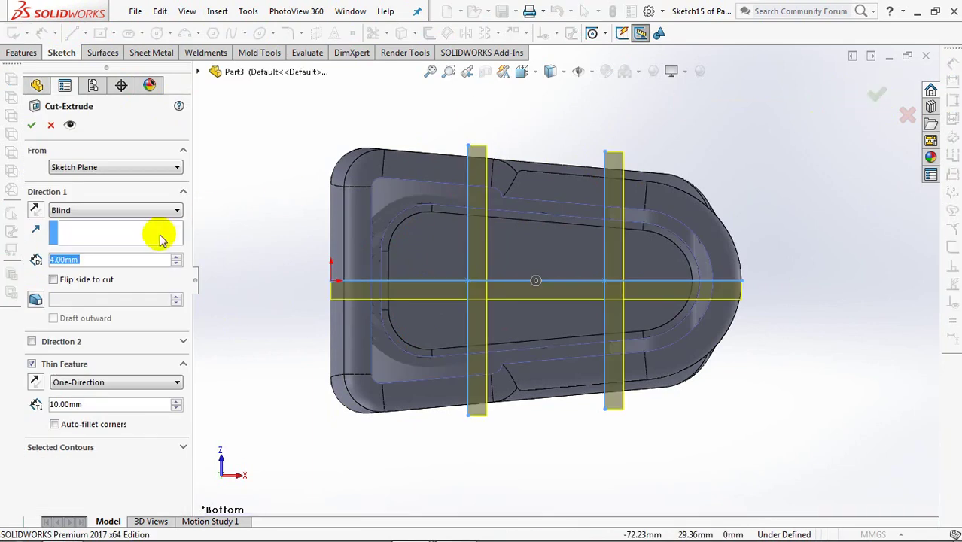
left_click(134, 167)
left_click(98, 204)
middle_click_drag(292, 280, 295, 215)
type("3")
key("Return")
left_click(34, 168)
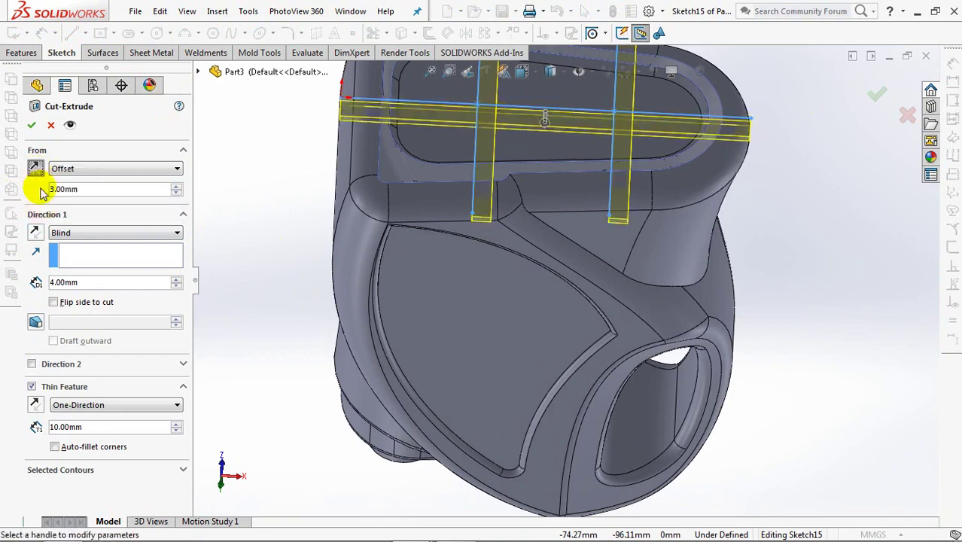
Reverse the cut direction and set a 3 mm depth with a 45° outward draft.
left_click(34, 235)
double_click(95, 283)
type("3")
key("Return")
left_click(36, 322)
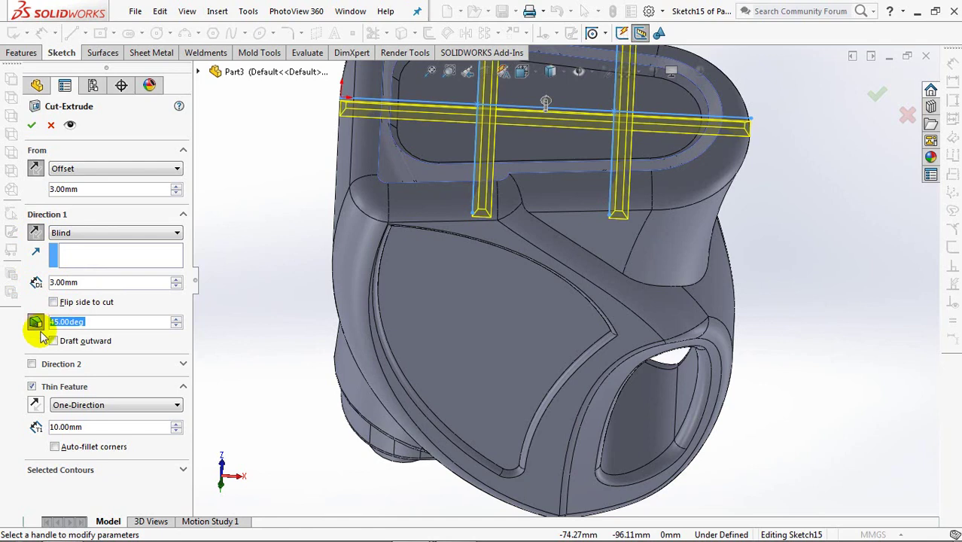
left_click(54, 341)
Make the thin cut mid-plane at 10 mm thickness and complete the notches across the base rim.
left_click(82, 405)
left_click(83, 428)
middle_click_drag(252, 398, 464, 228)
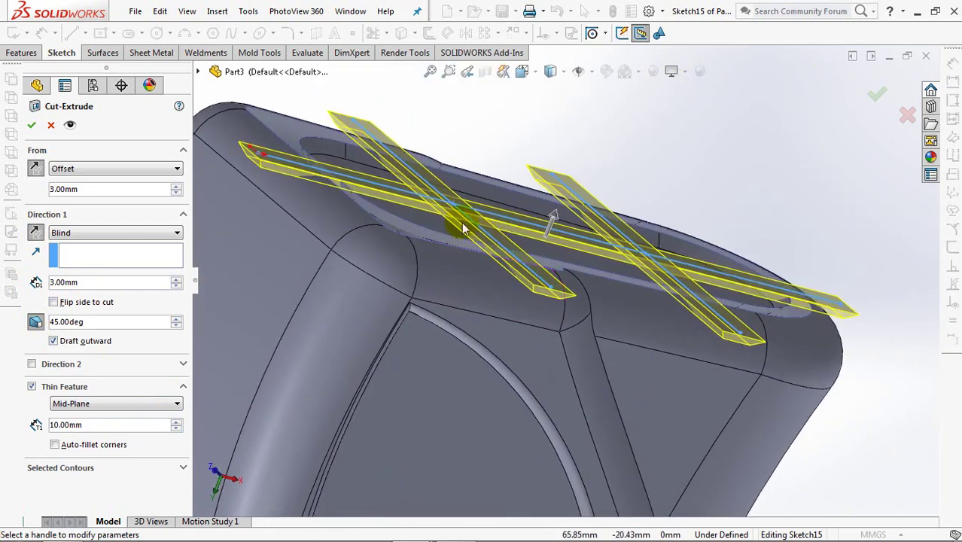
left_click(881, 96)
middle_click_drag(797, 135, 757, 175)
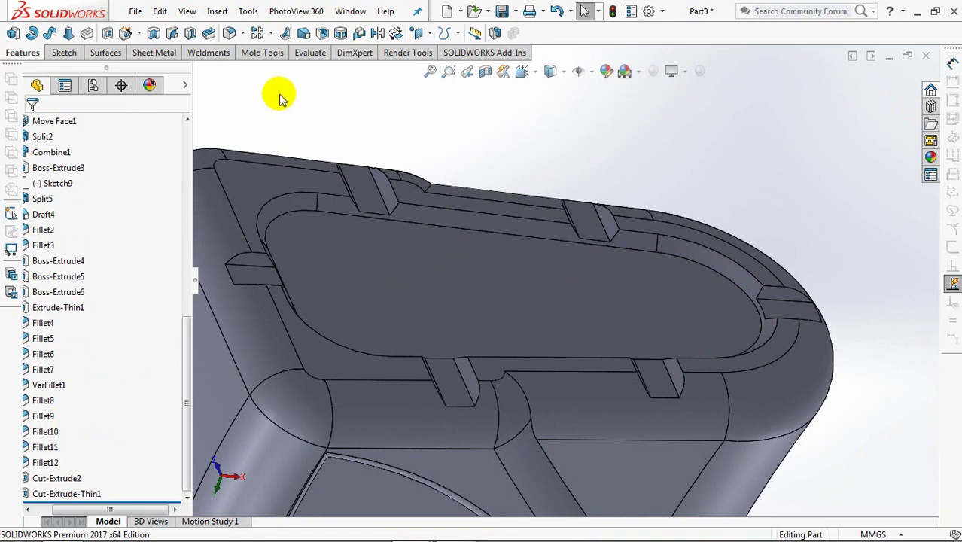
Start a boss-extrude sketch on the floor of a rim notch and convert the three lines of the thin cut's sketch into it.
left_click(13, 34)
left_click(360, 192)
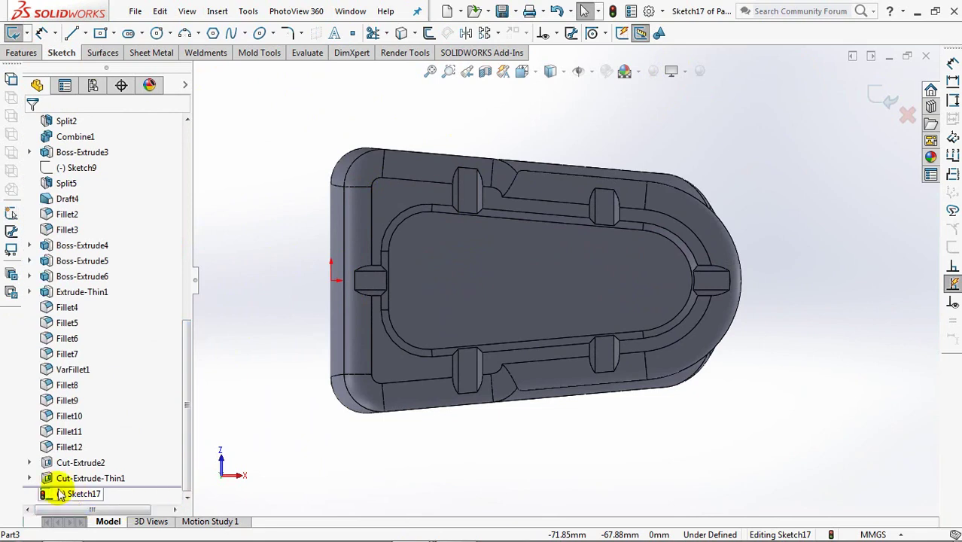
left_click(63, 500)
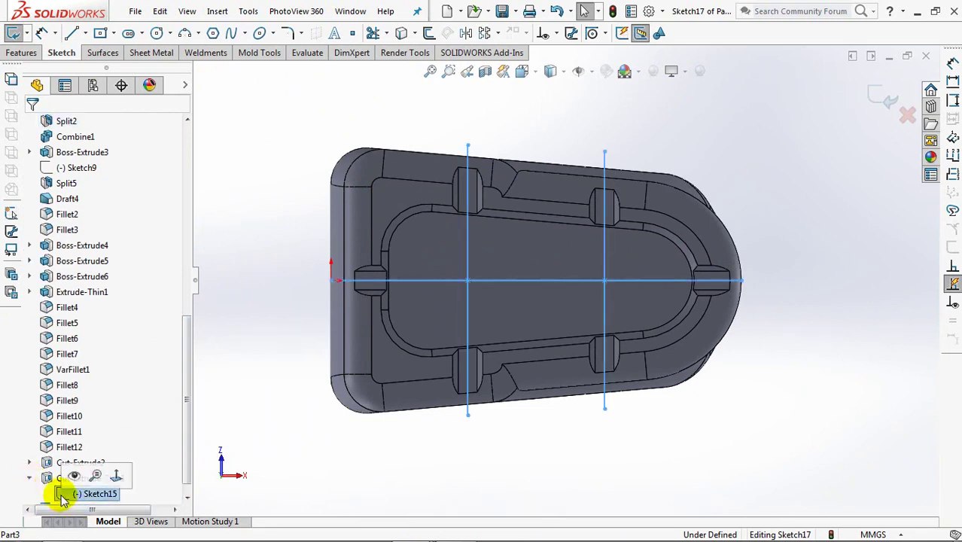
left_click(401, 34)
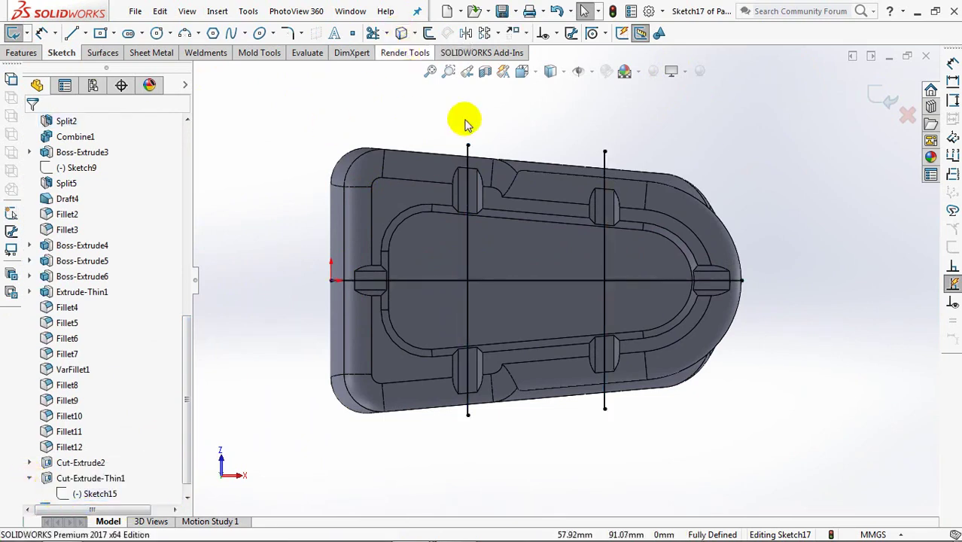
Shorten the three converted lines so all six endpoints lie inside the base rim notches, and finish the sketch.
left_click(471, 184)
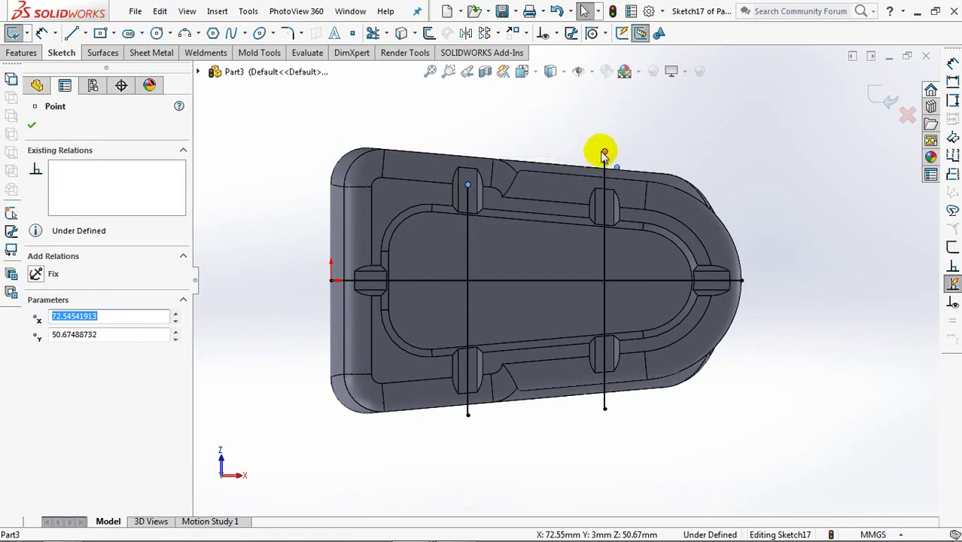
left_click(604, 202)
left_click(366, 281)
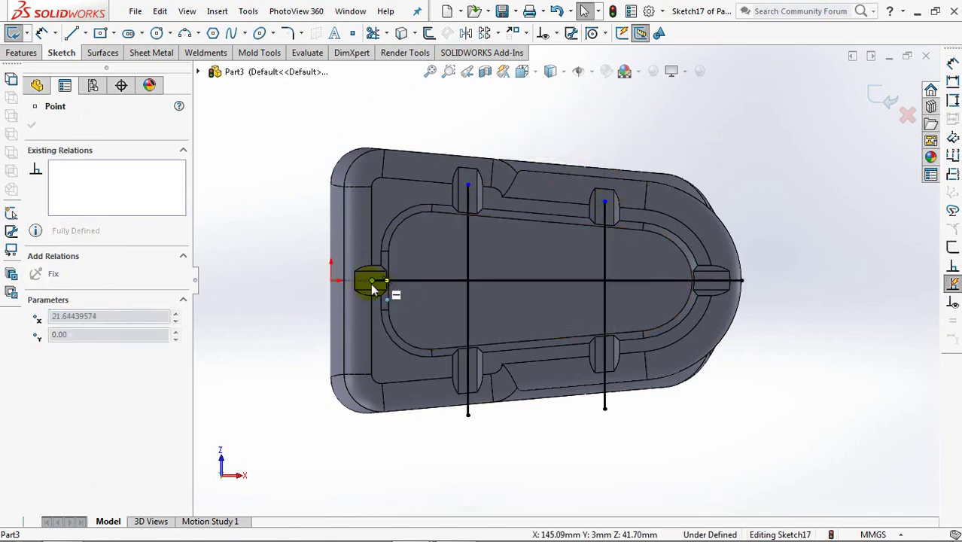
left_click(467, 374)
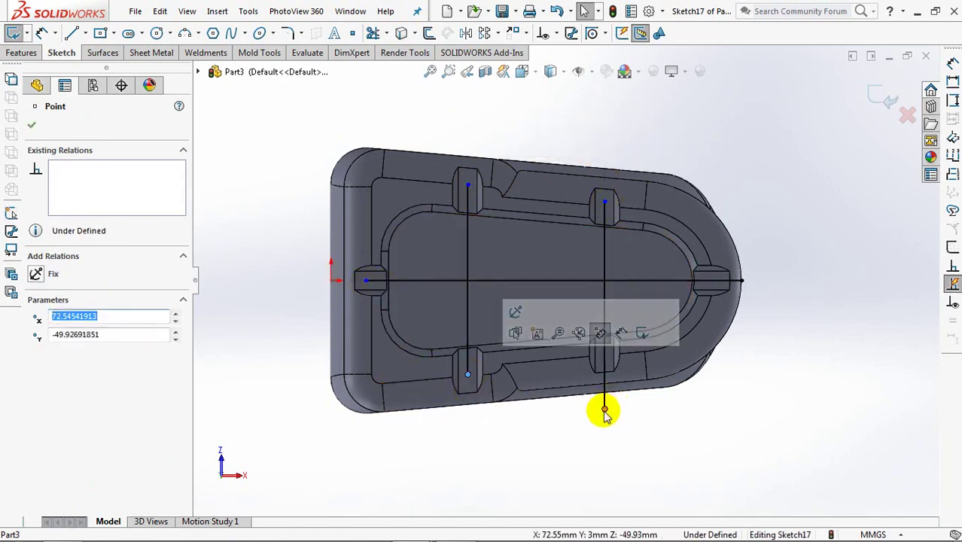
left_click(604, 356)
key("Escape")
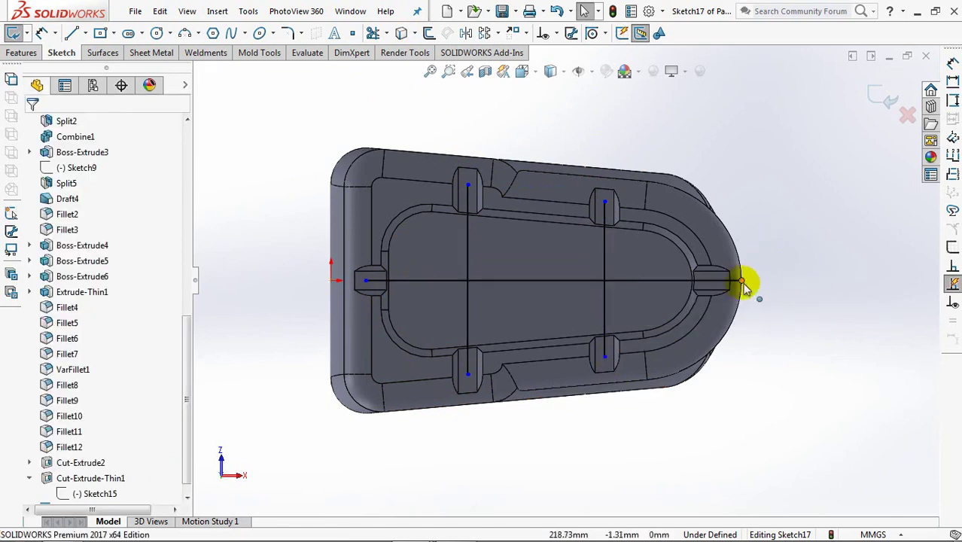
left_click(712, 281)
key("Escape")
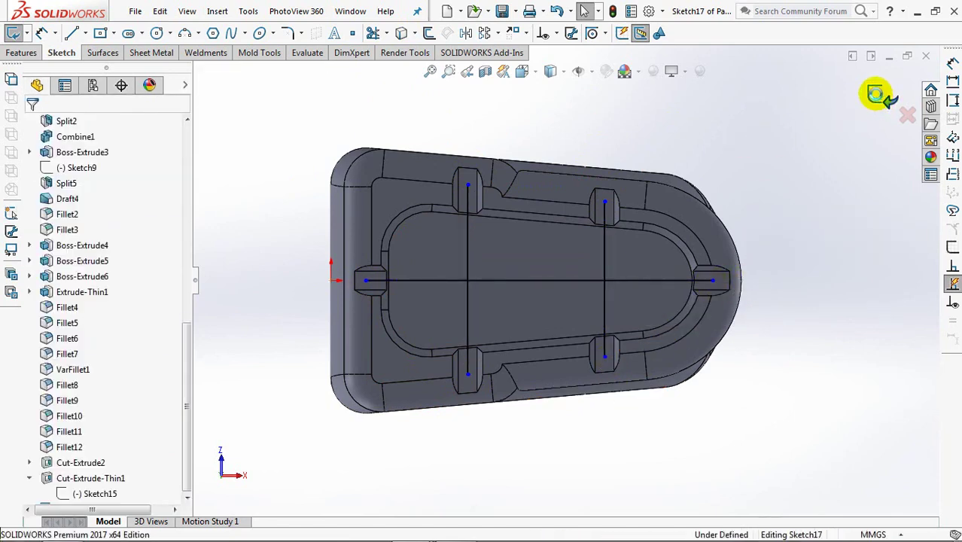
left_click(876, 94)
Reverse the boss-extrude direction and end it up to the floor face of the base recess.
middle_click_drag(271, 316, 279, 237)
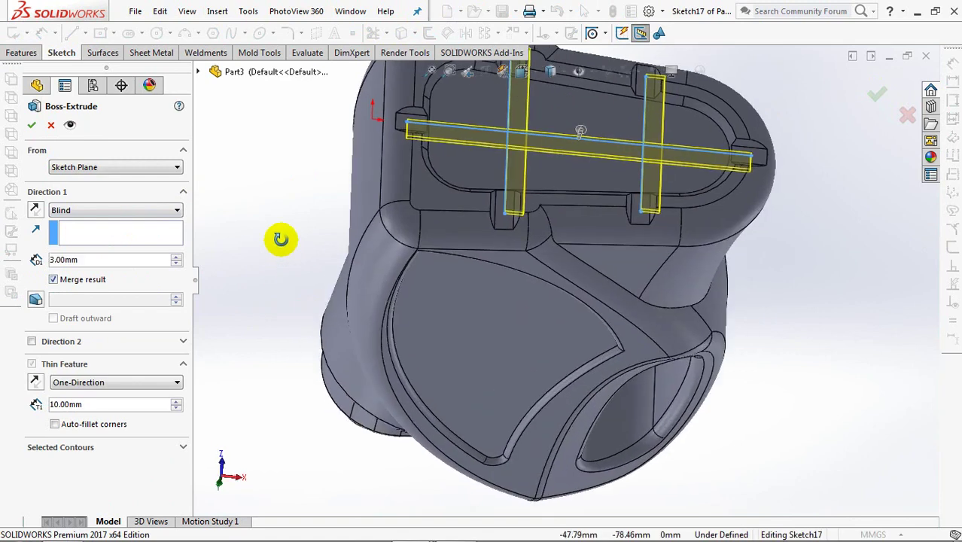
left_click(34, 211)
left_click(87, 216)
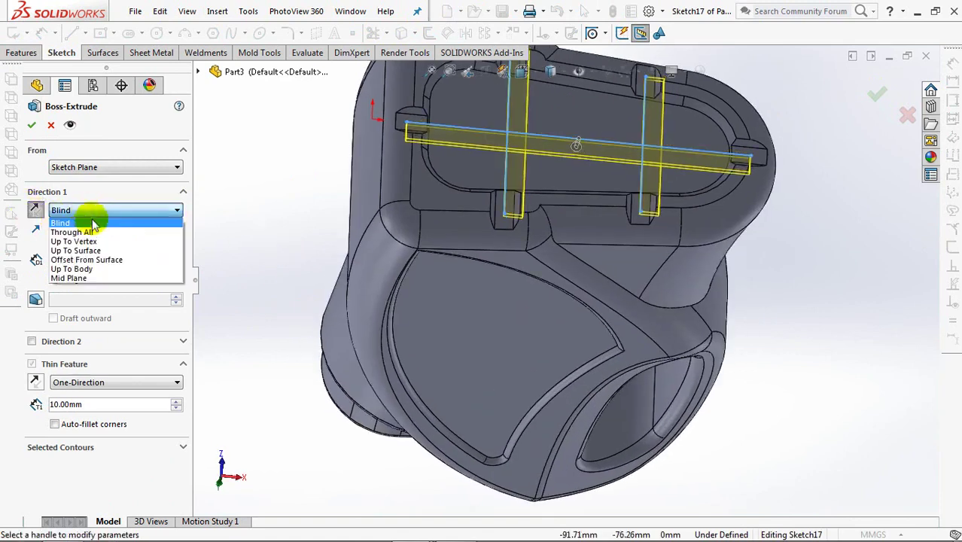
left_click(75, 250)
left_click(545, 164)
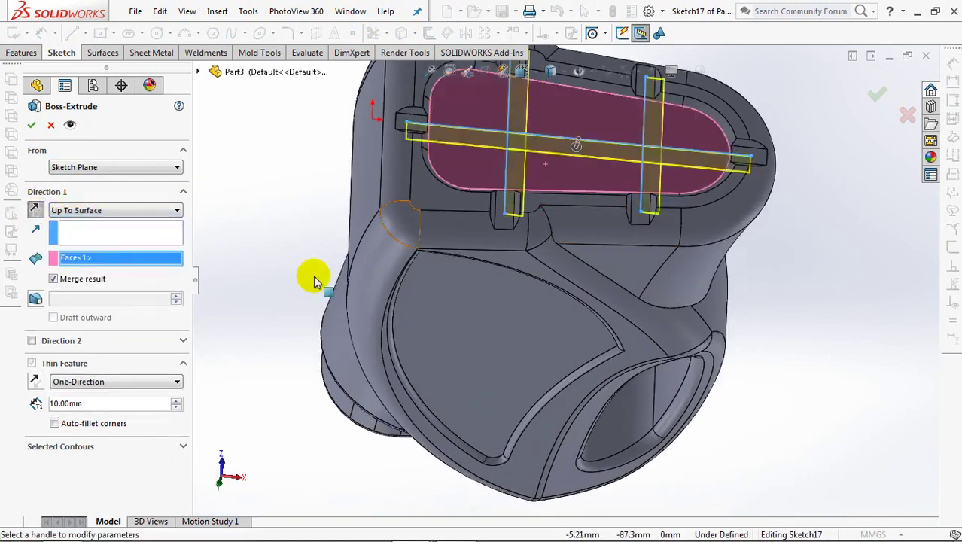
Make the 10 mm thin extrude mid-plane with a 45° outward draft and complete the crossing ribs on the base.
left_click(87, 382)
left_click(87, 399)
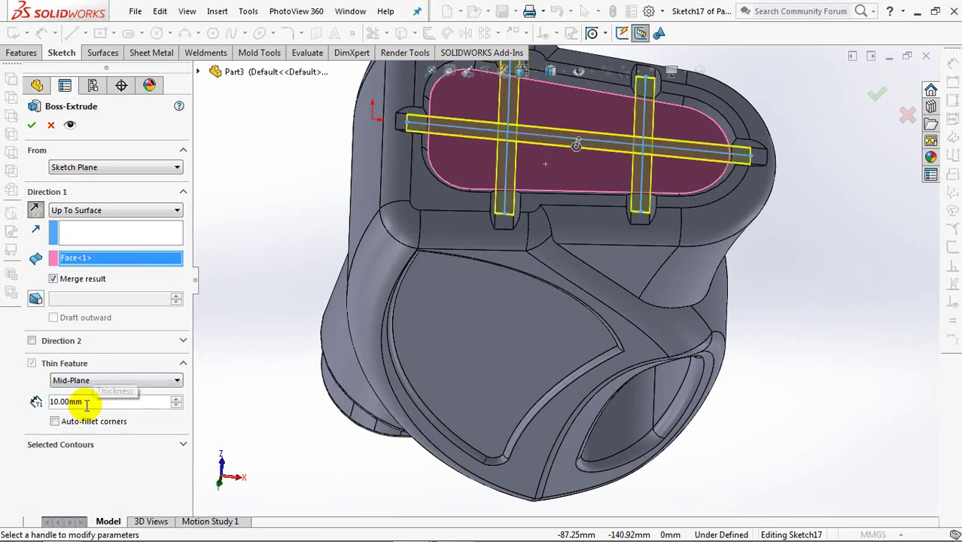
left_click(34, 300)
mouse_move(293, 355)
middle_mouse_down()
mouse_move(300, 338)
mouse_move(262, 316)
mouse_move(286, 277)
mouse_move(356, 401)
mouse_move(361, 242)
mouse_move(404, 295)
mouse_move(393, 243)
mouse_move(404, 228)
mouse_move(441, 232)
middle_mouse_up()
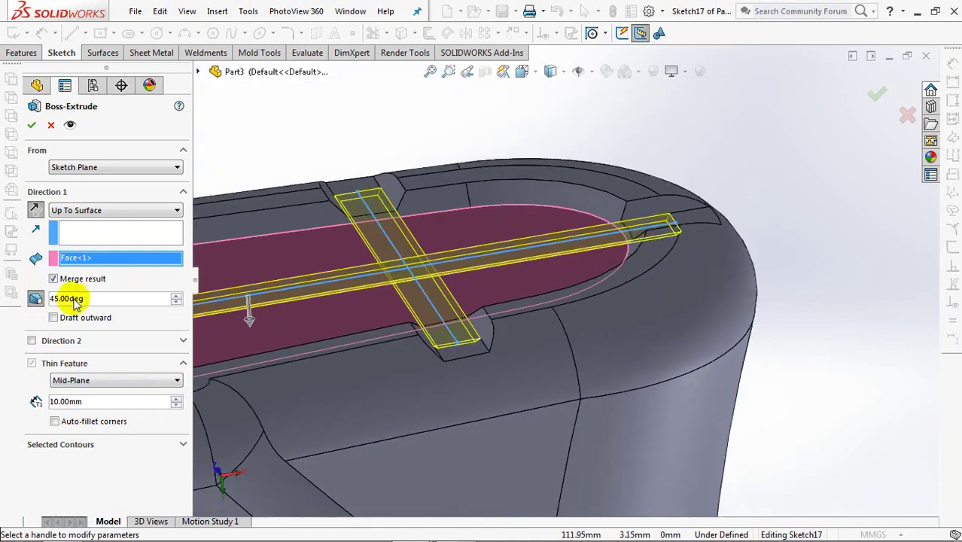
left_click(54, 318)
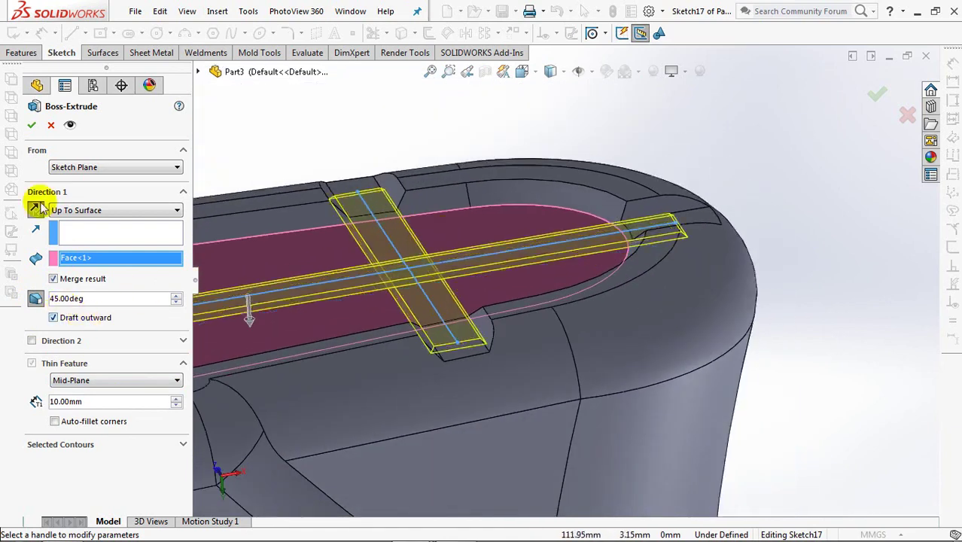
left_click(31, 122)
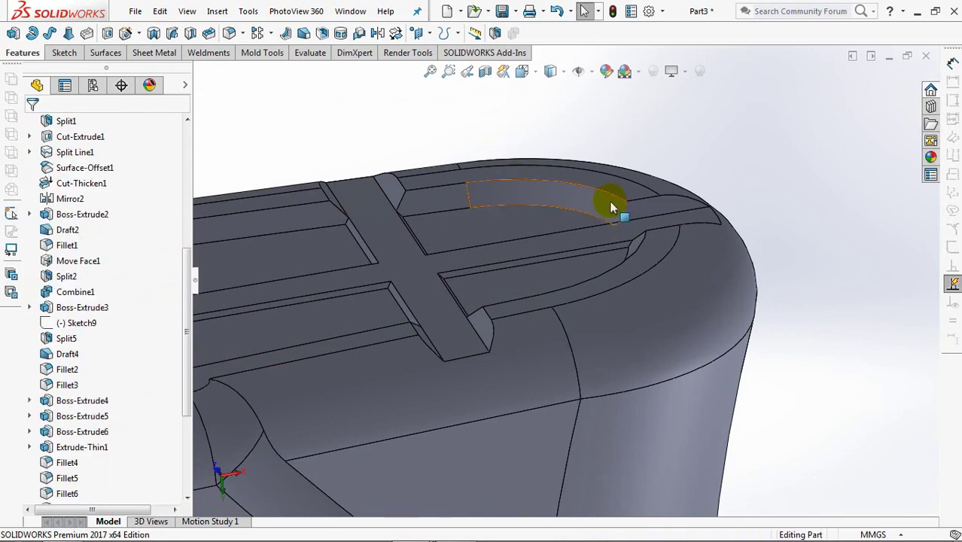
Examine the ribbed base, neck, handle and side recess of the bottle from several angles, ending in the front view.
scroll(633, 206, "down", 2)
scroll(552, 199, "up", 5)
middle_click_drag(504, 171, 542, 239)
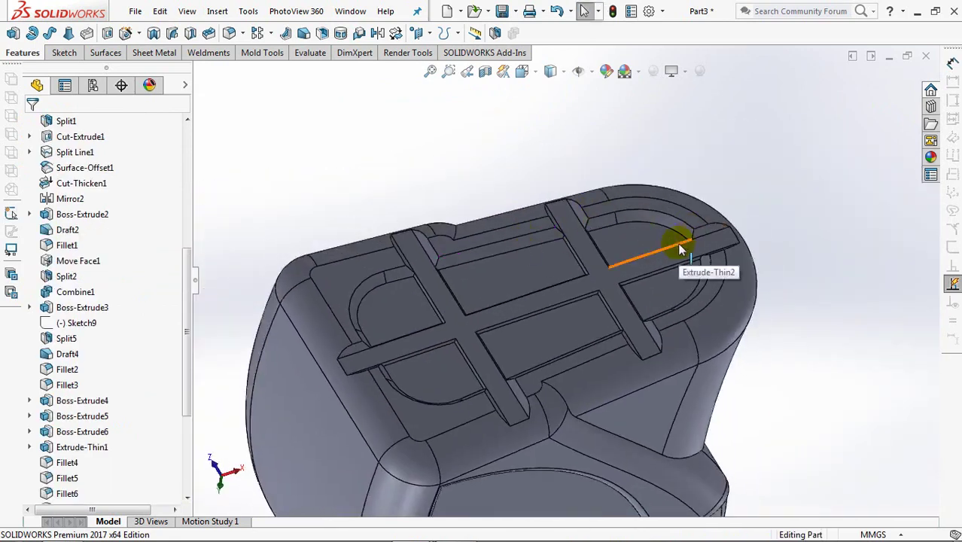
key("ctrl+7")
middle_click_drag(663, 289, 687, 254)
scroll(614, 260, "down", 3)
scroll(615, 261, "down", 2)
middle_click_drag(614, 261, 615, 271, "ctrl")
middle_click_drag(579, 345, 660, 392)
scroll(559, 335, "up", 3)
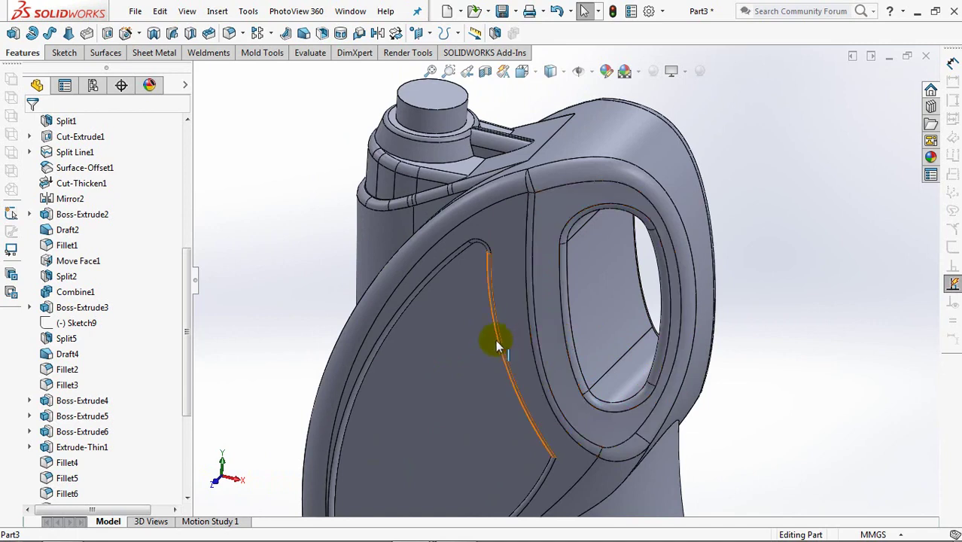
key("ctrl+7")
middle_click_drag(509, 350, 568, 303)
key("ctrl+1")
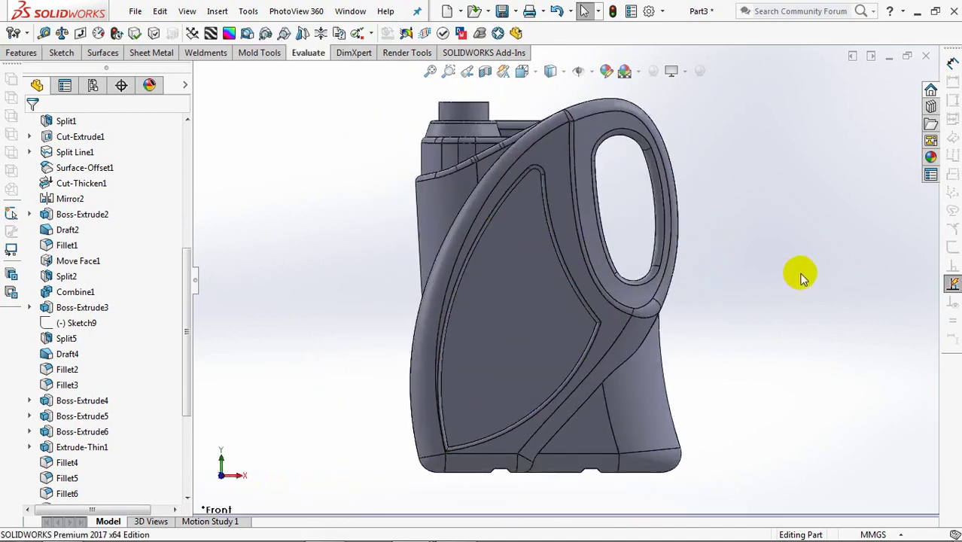